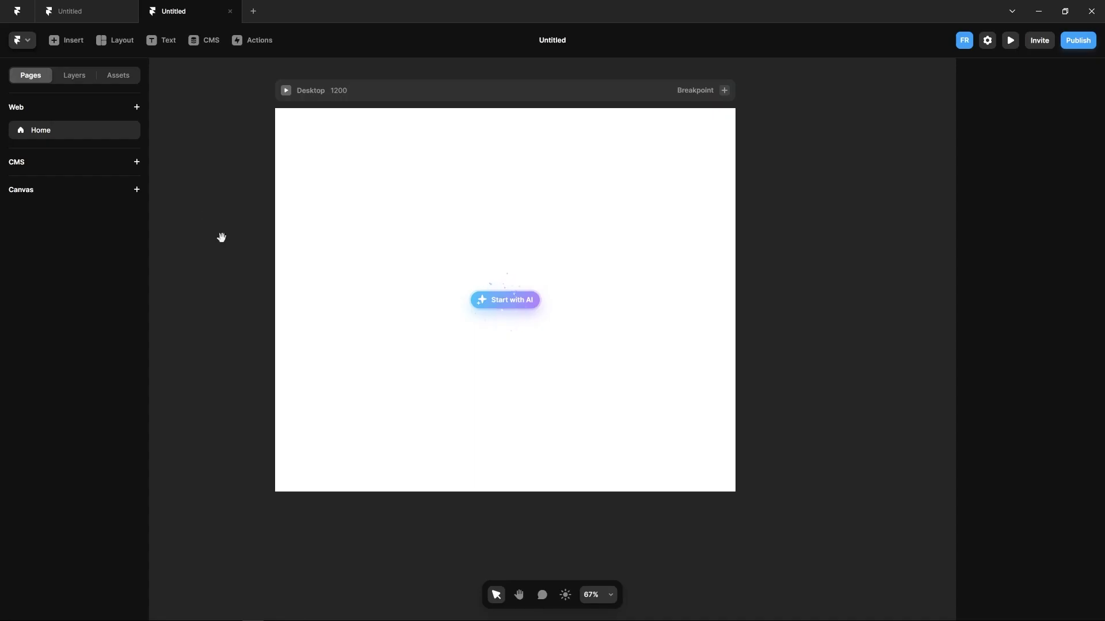
Recentre the Desktop page and give the Desktop frame a stack layout.
key(h)
drag(222, 236, 286, 258)
key(v)
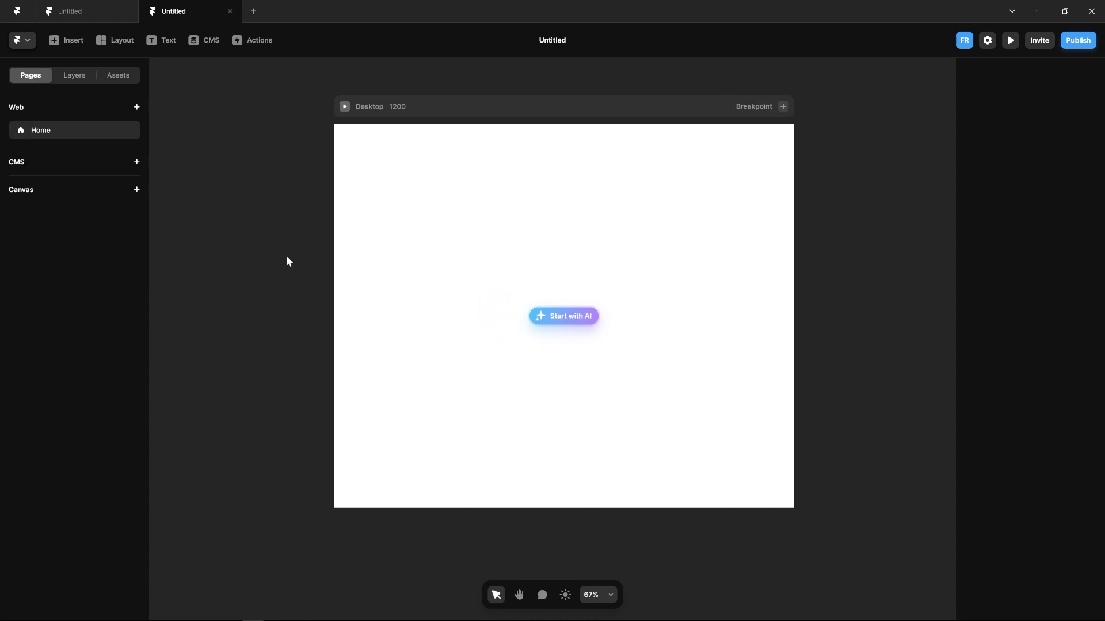
click(67, 80)
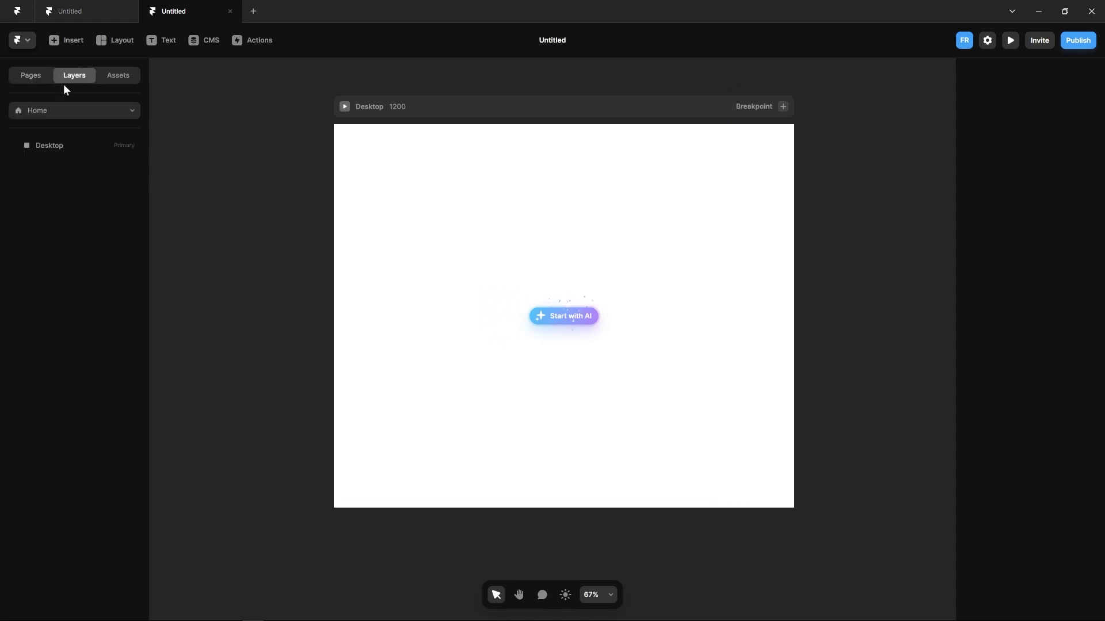
click(55, 146)
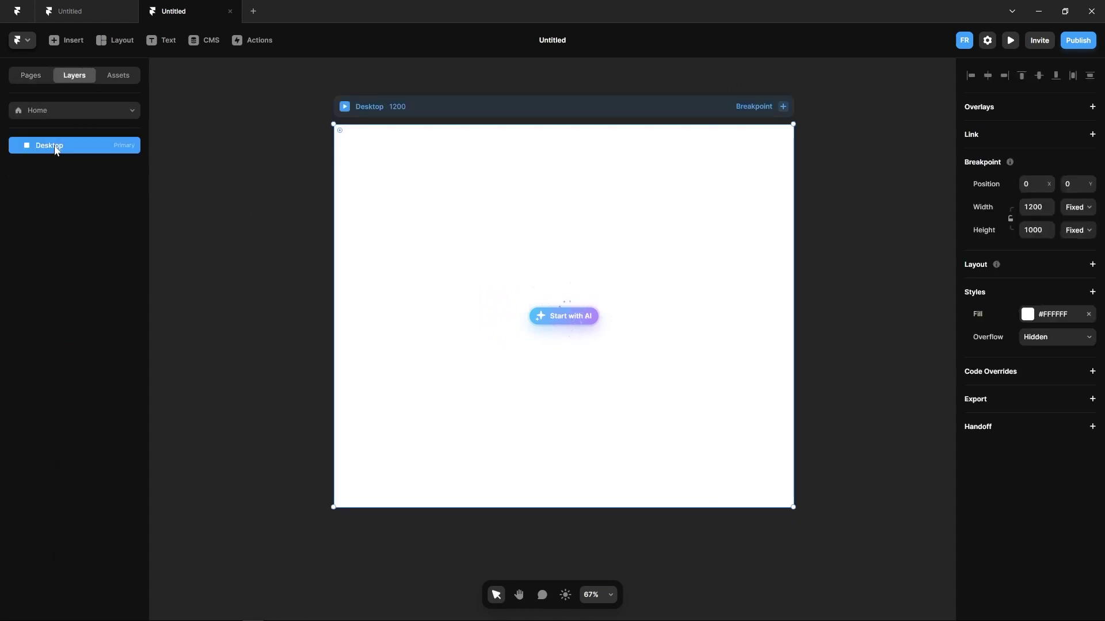
click(1093, 265)
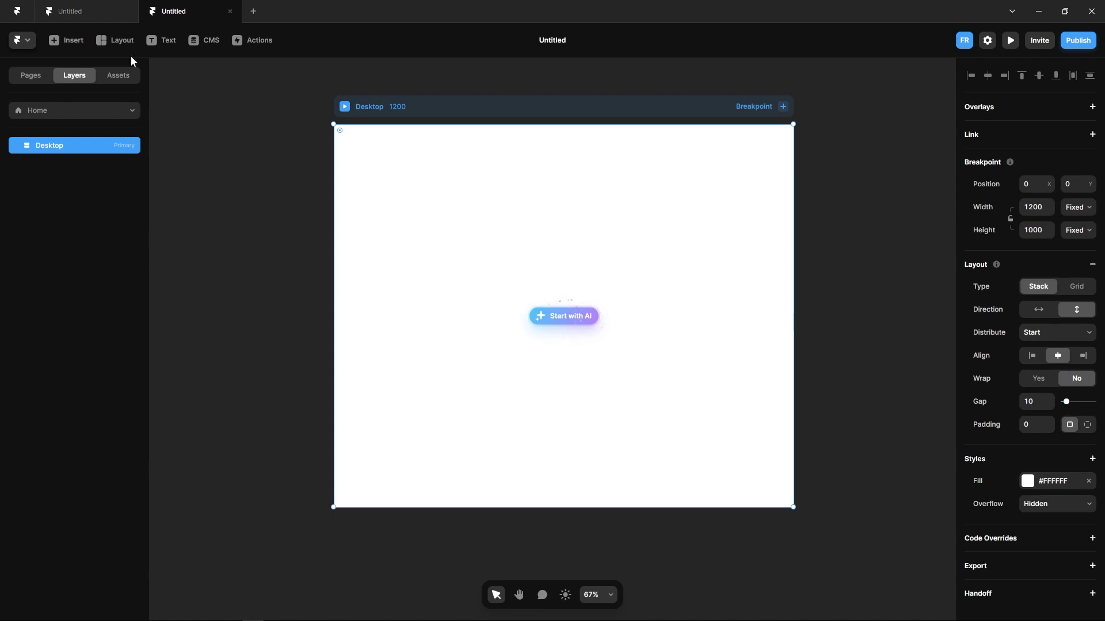
Draw a new frame on Desktop set to full width and 650 px tall.
click(119, 42)
click(118, 67)
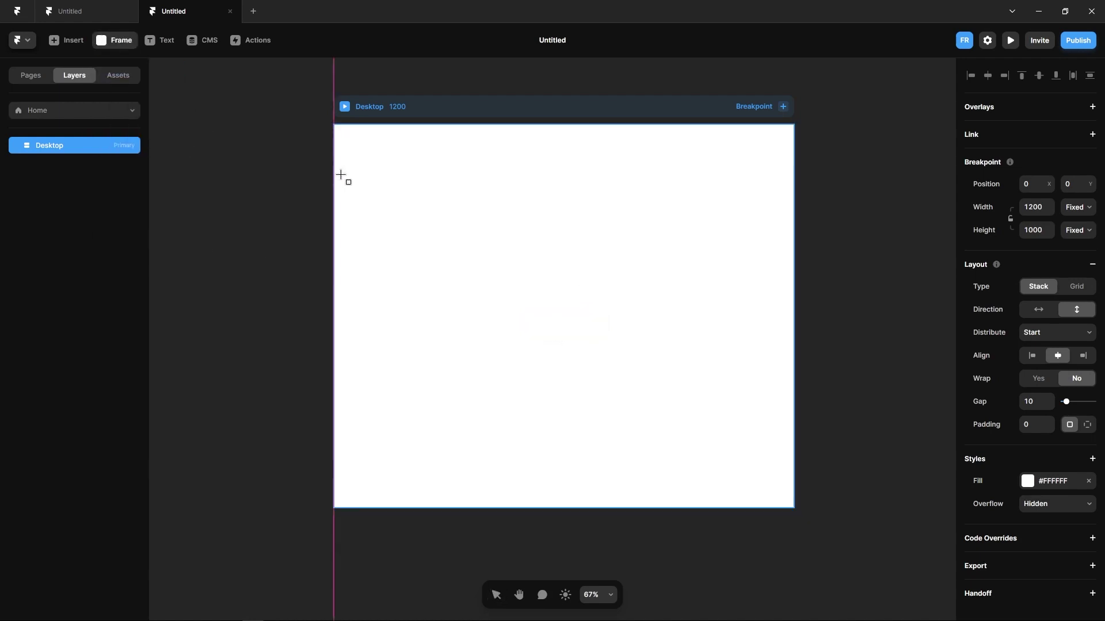
drag(341, 174, 766, 369)
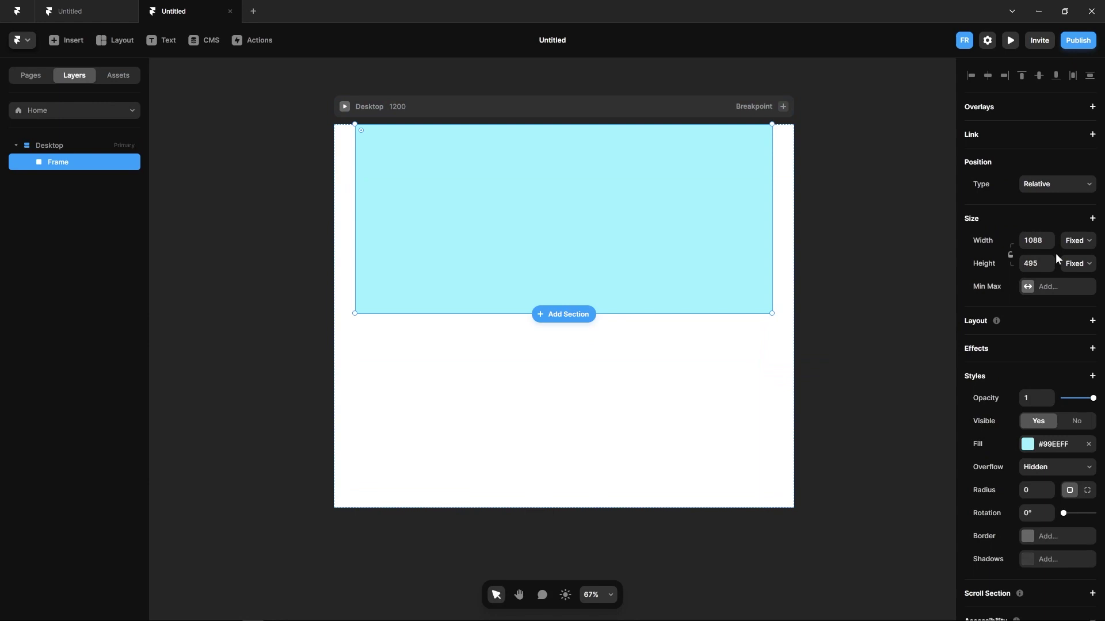
click(1075, 241)
click(1076, 274)
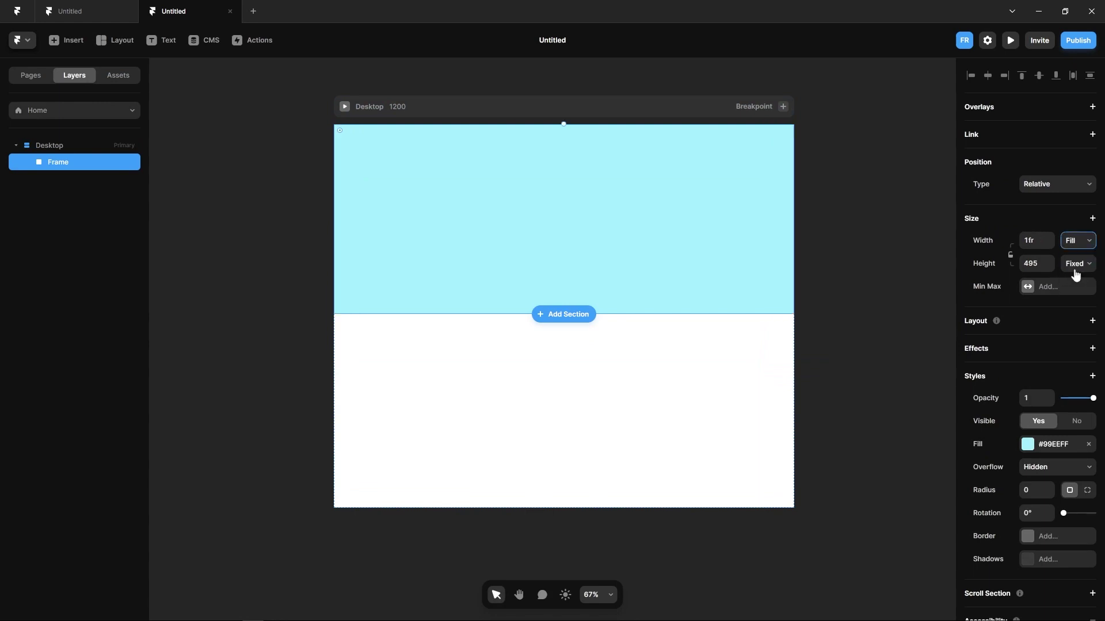
click(1031, 263)
key(Return)
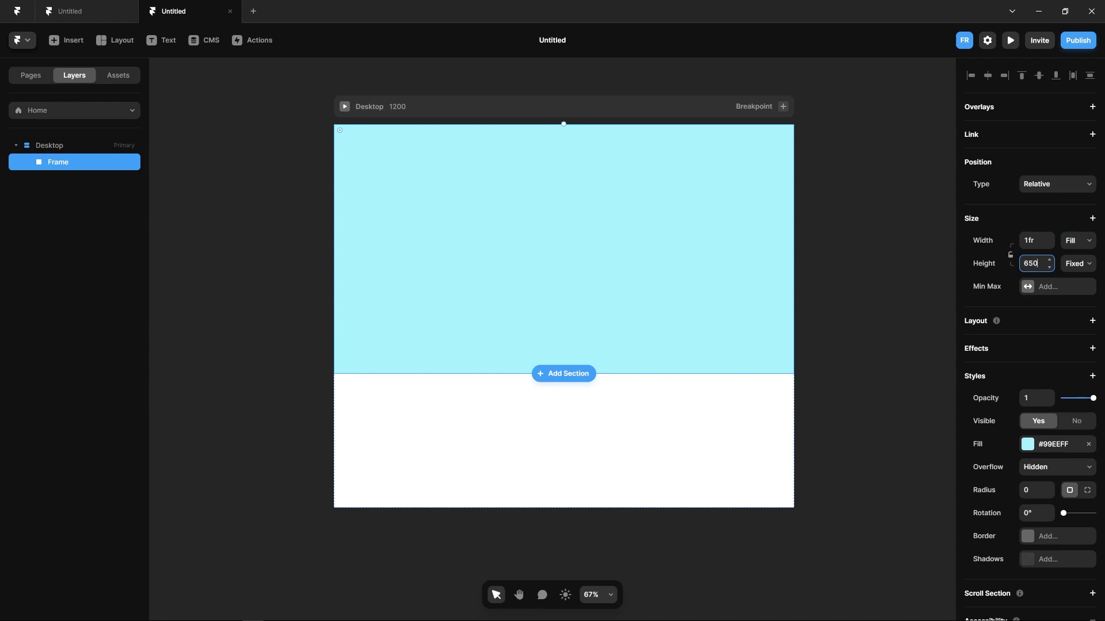
Remove the frame's fill, rename it Section, and add a stack layout.
click(1088, 444)
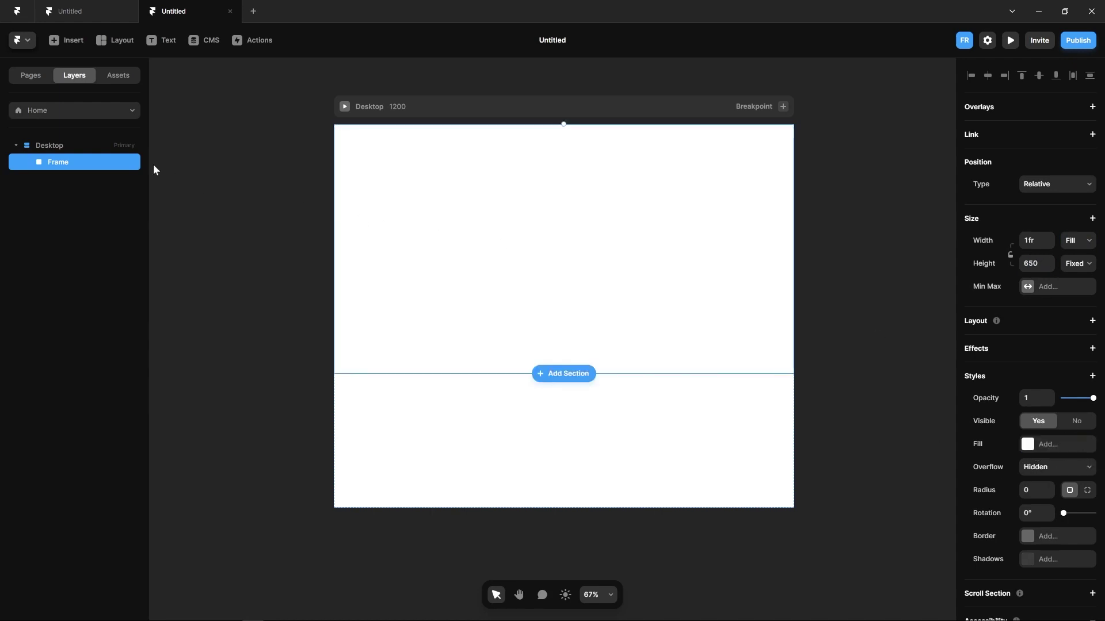
double_click(58, 162)
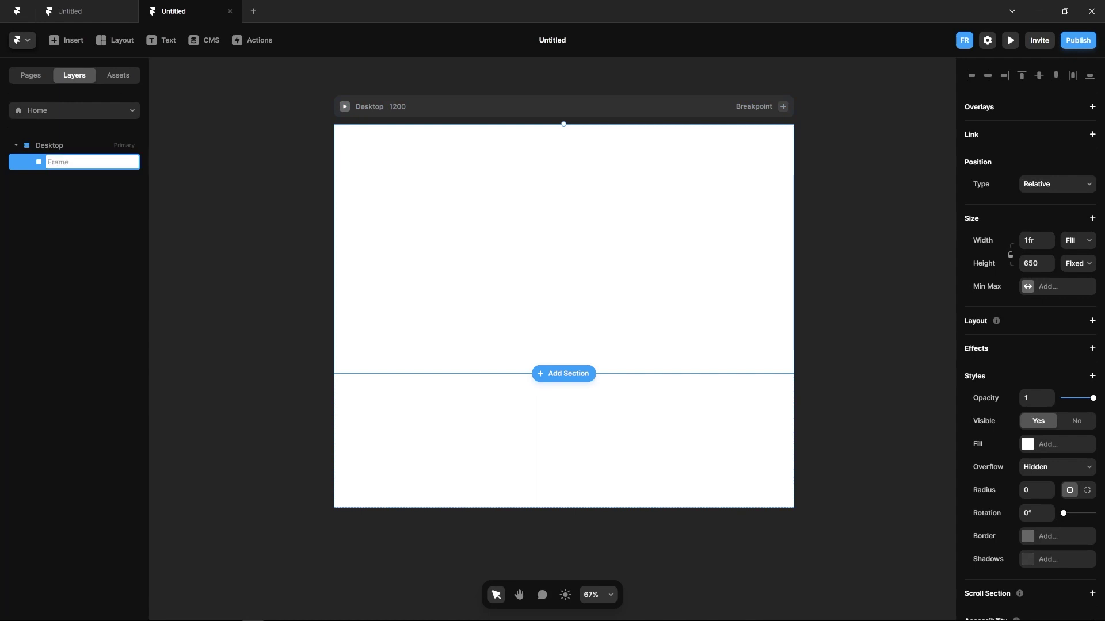
text(Section)
key(Return)
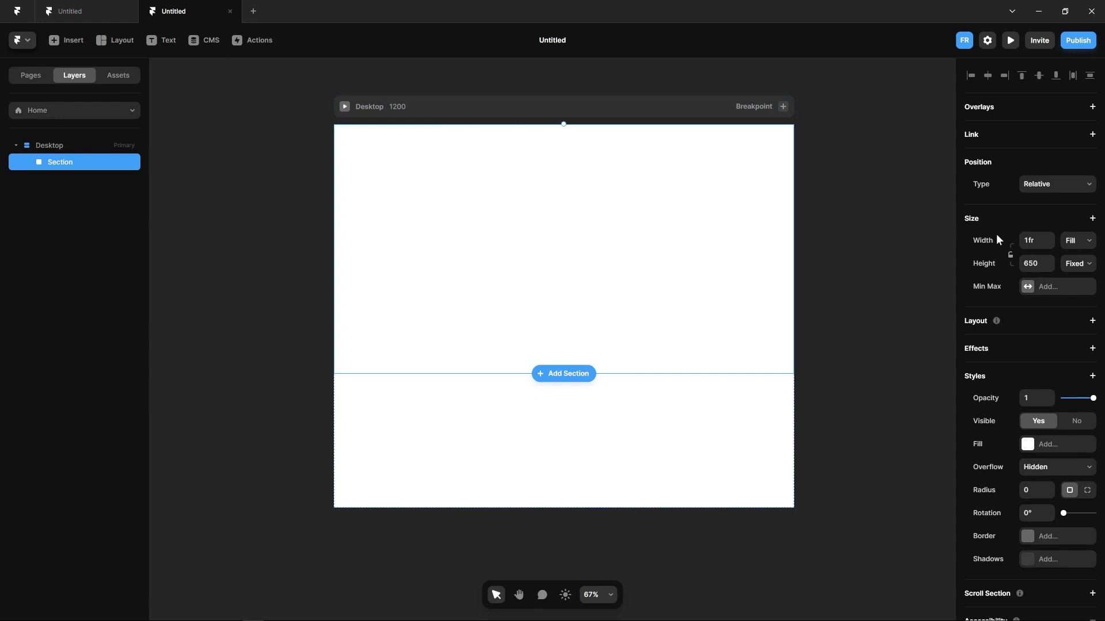
click(1092, 323)
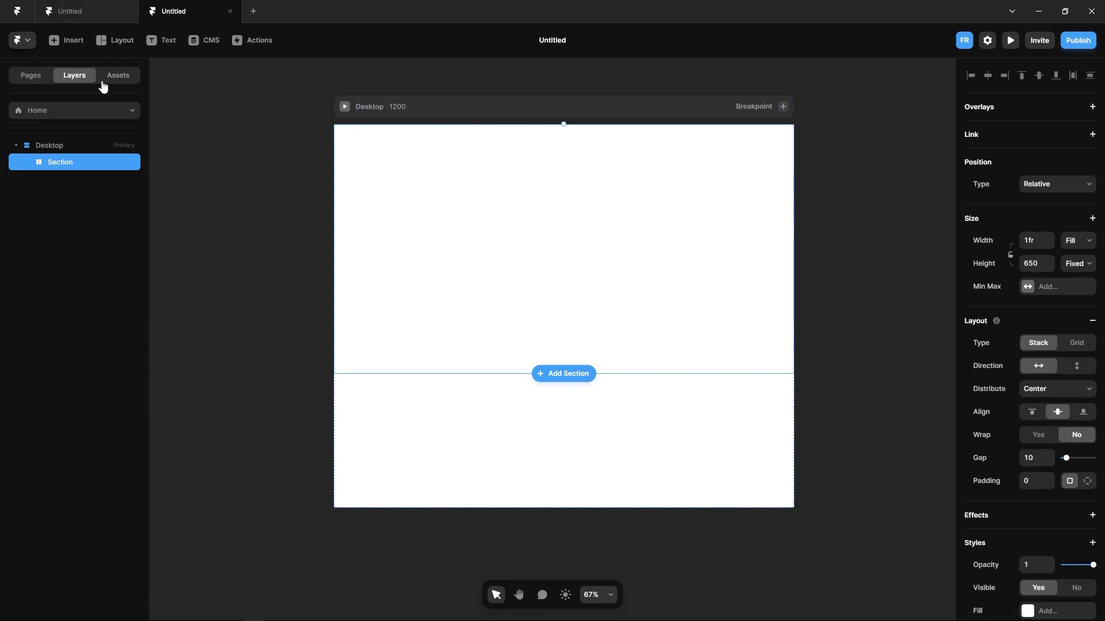
Draw a frame inside Section set to fill its width and height.
click(115, 40)
click(118, 76)
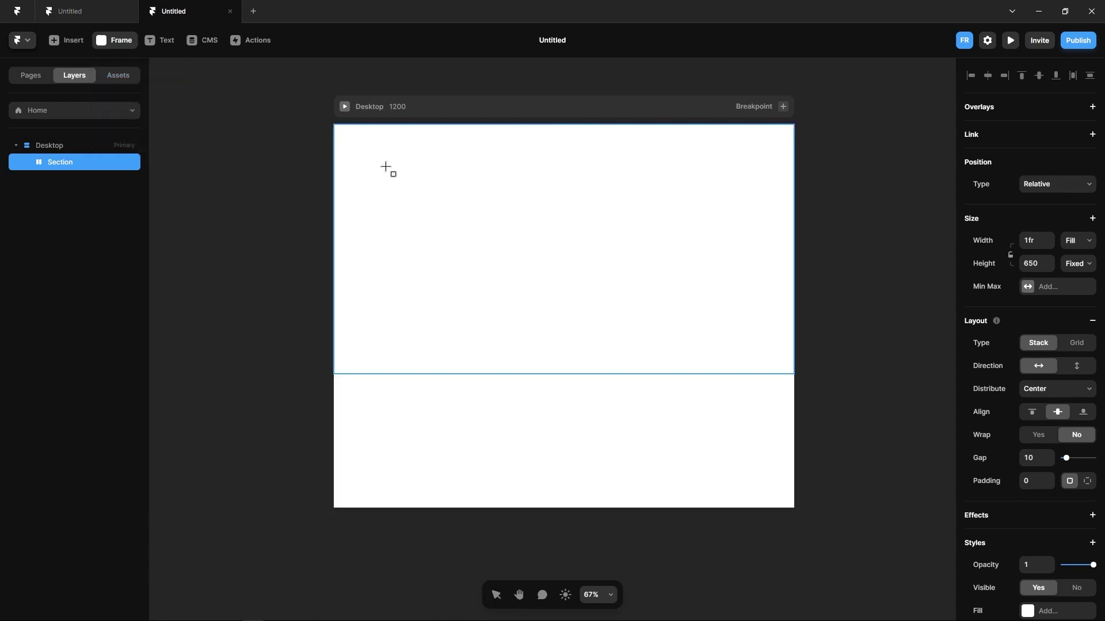
drag(383, 154, 742, 344)
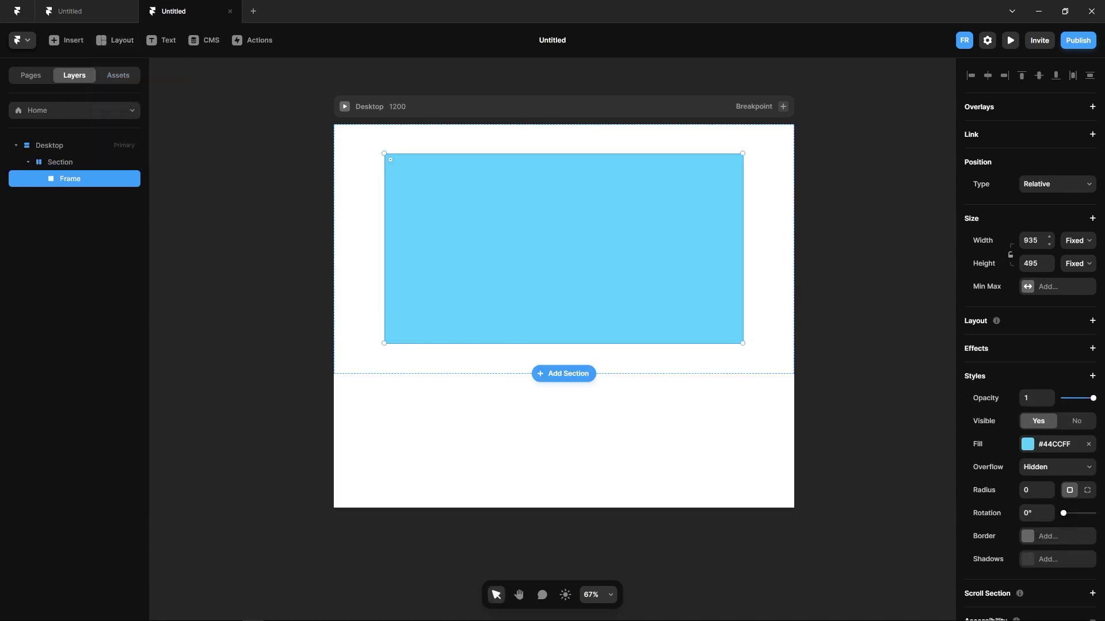
click(1064, 241)
click(1077, 275)
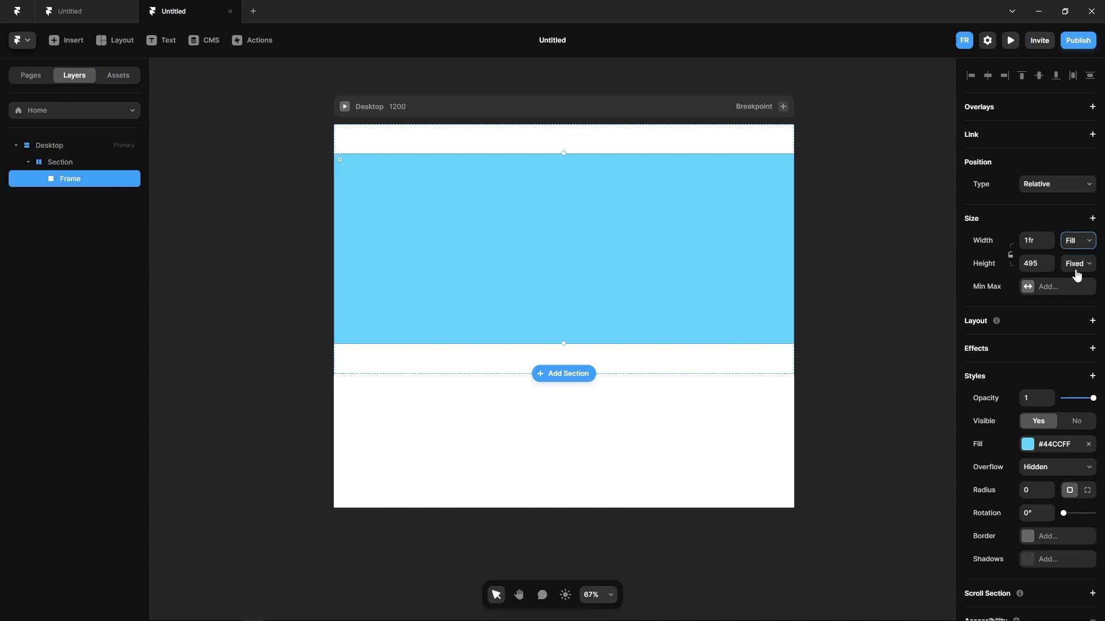
key(Tab)
text(650)
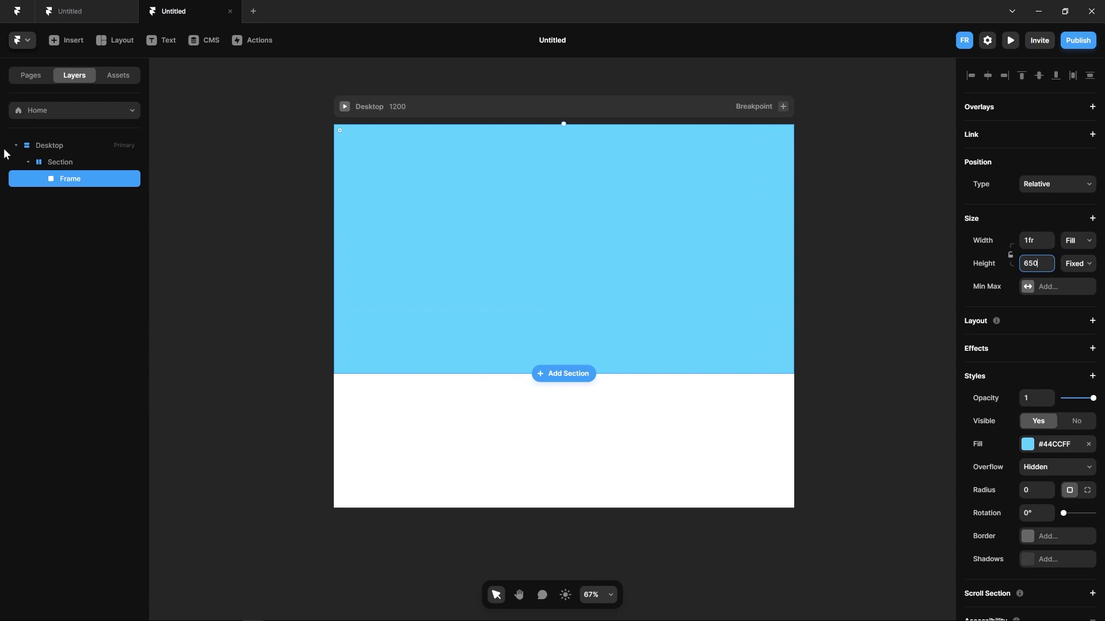
click(67, 165)
click(68, 180)
click(1075, 265)
click(1072, 294)
Give Section 24 px of padding all round.
click(55, 162)
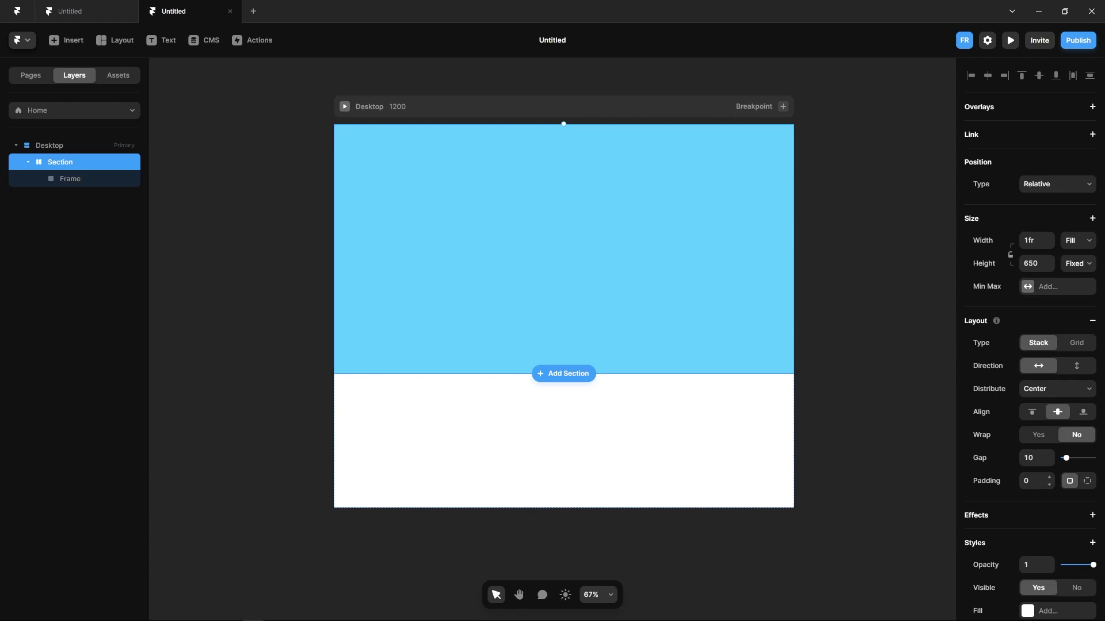
click(1032, 481)
key(Return)
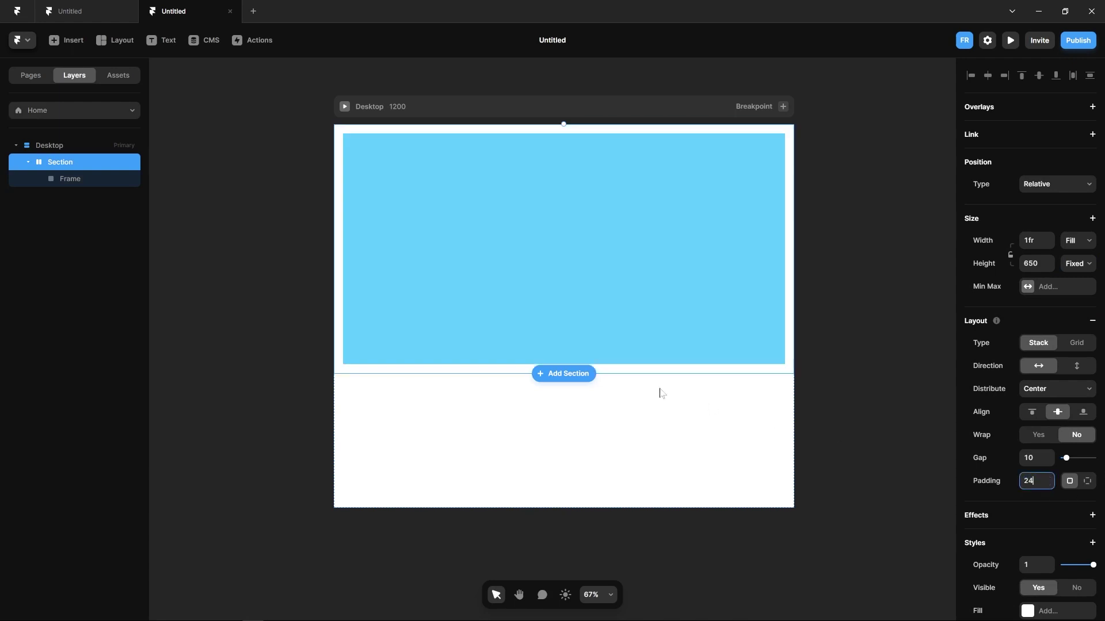
Rename the inner frame layer to Mask.
click(82, 181)
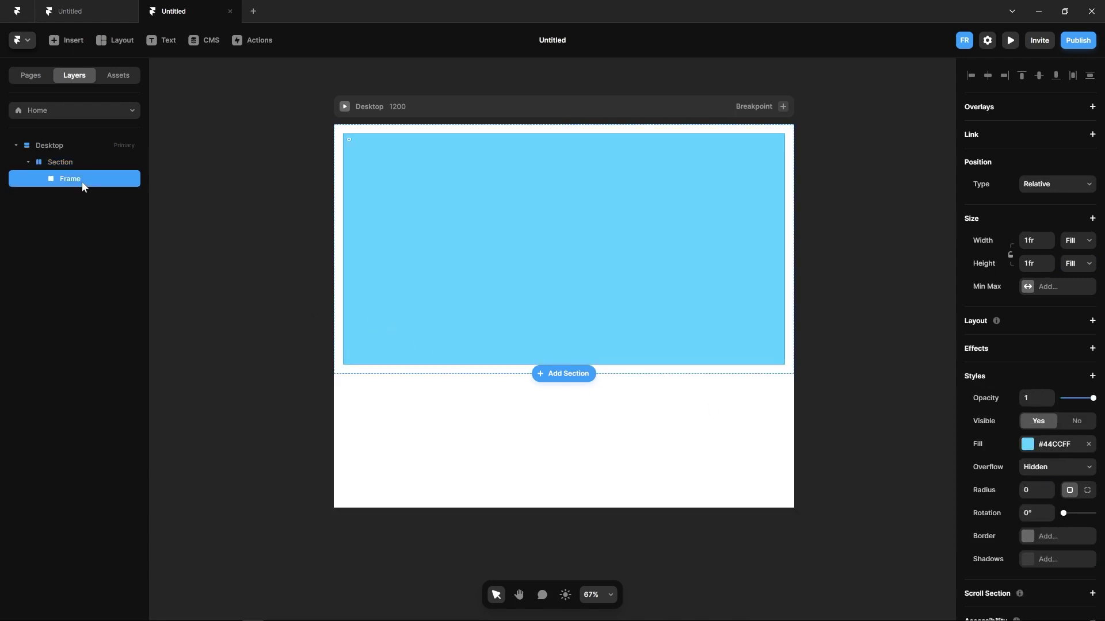
double_click(78, 182)
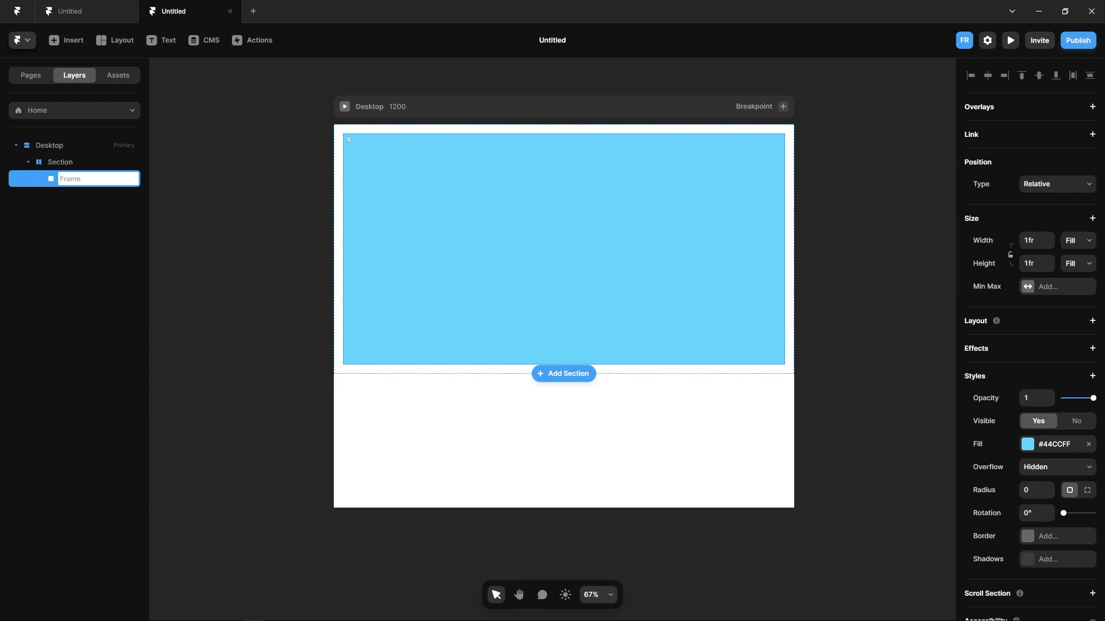
text(Mask)
key(Return)
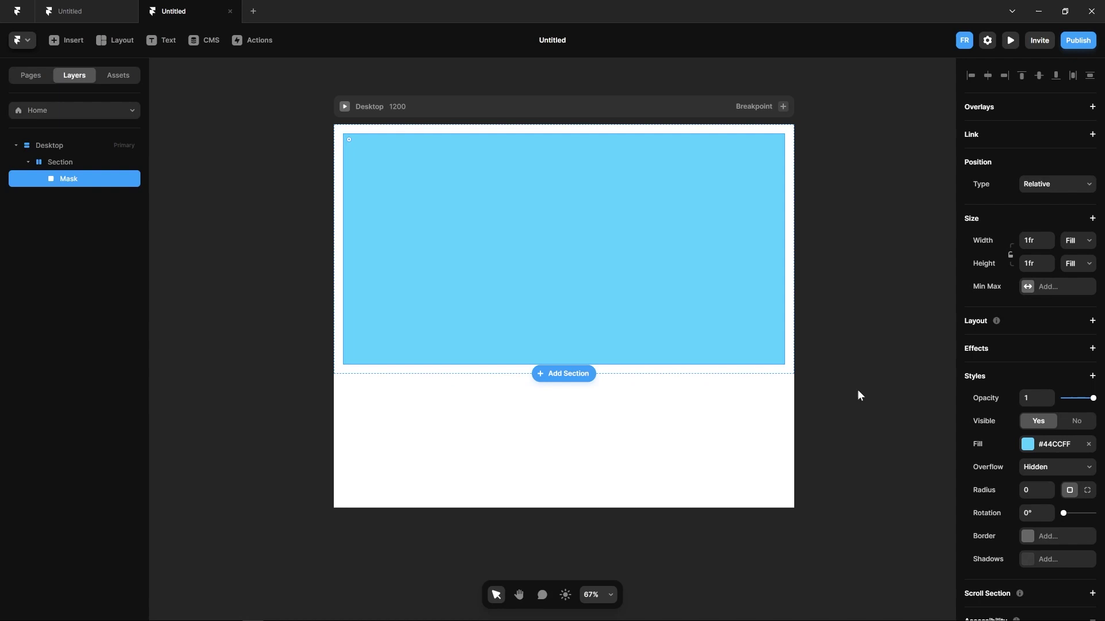
Draw an image frame inside Mask and stretch it to cover the whole section.
click(117, 40)
click(126, 88)
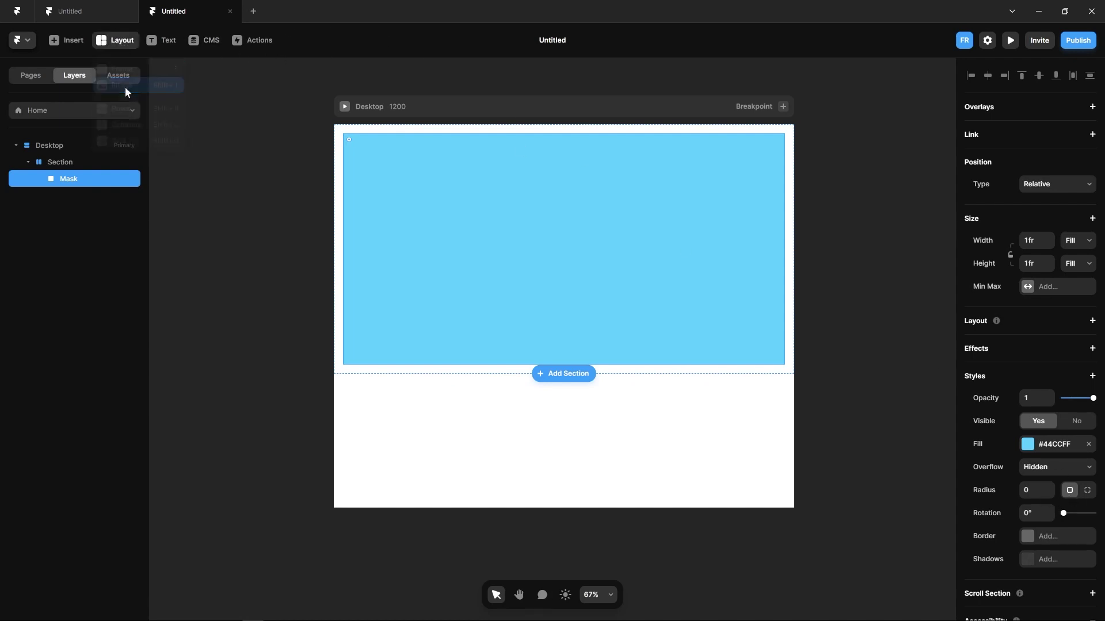
drag(488, 186, 609, 272)
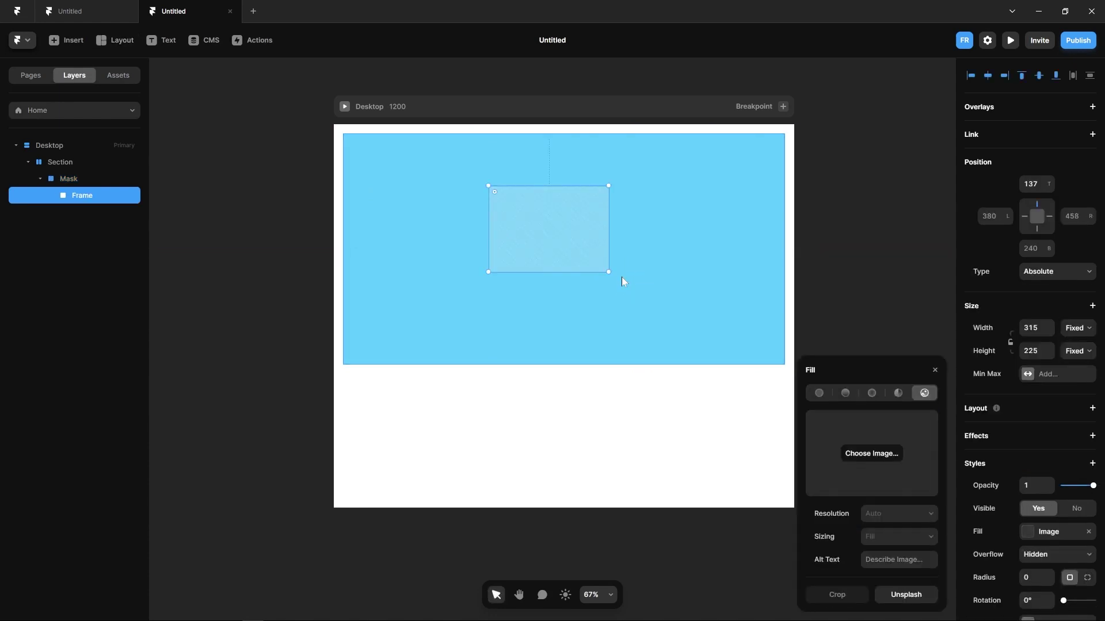
drag(489, 186, 332, 122)
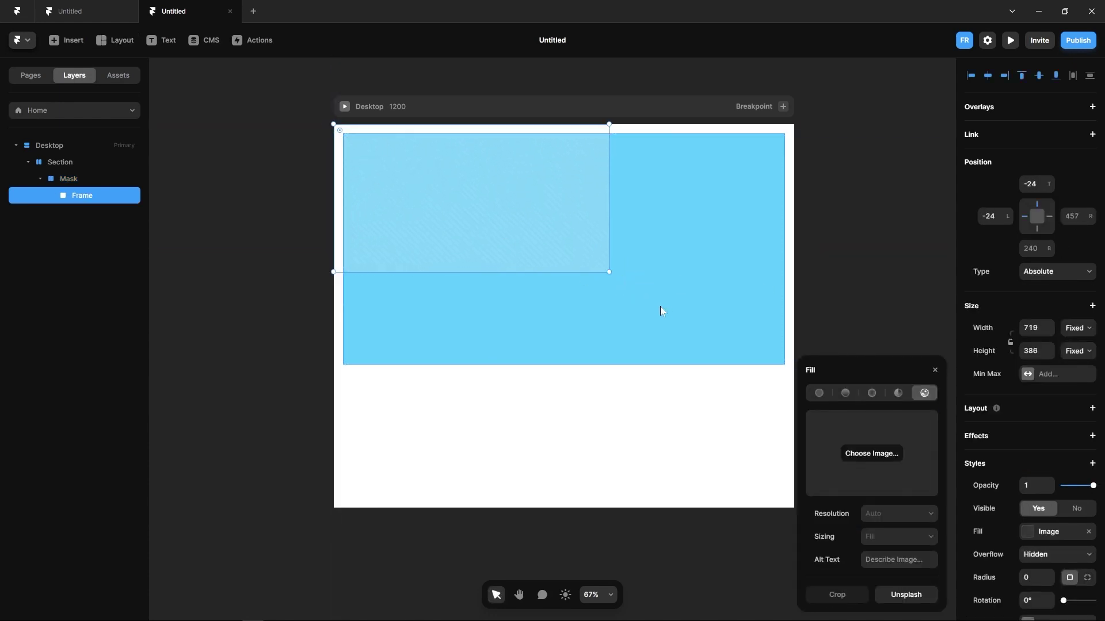
drag(607, 269, 793, 373)
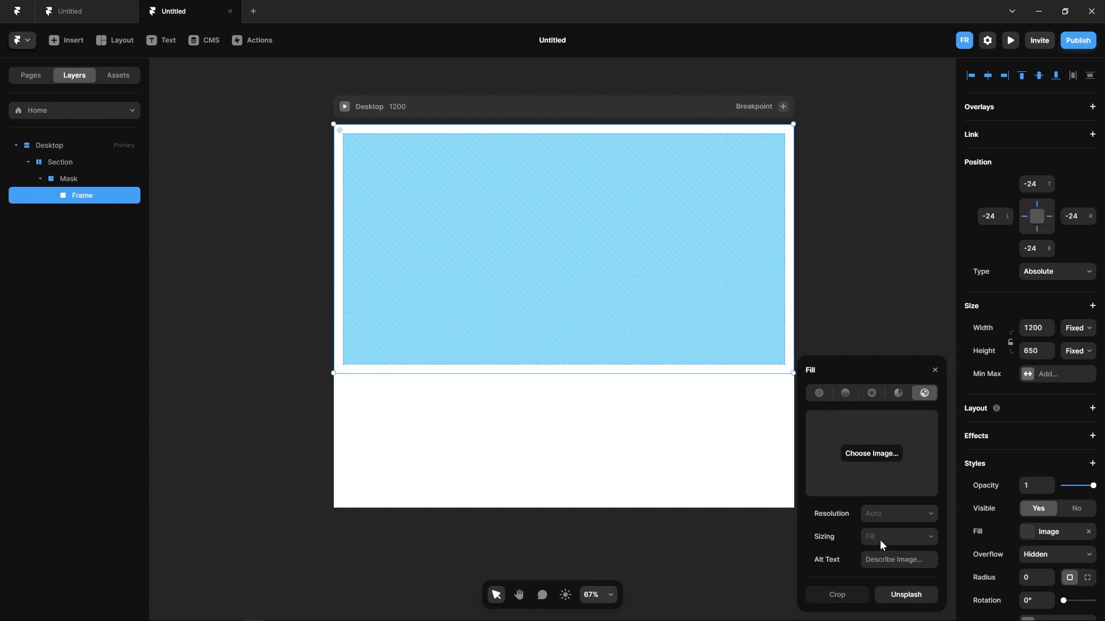
Fill the image frame with the purple bubble photo from Unsplash.
click(901, 595)
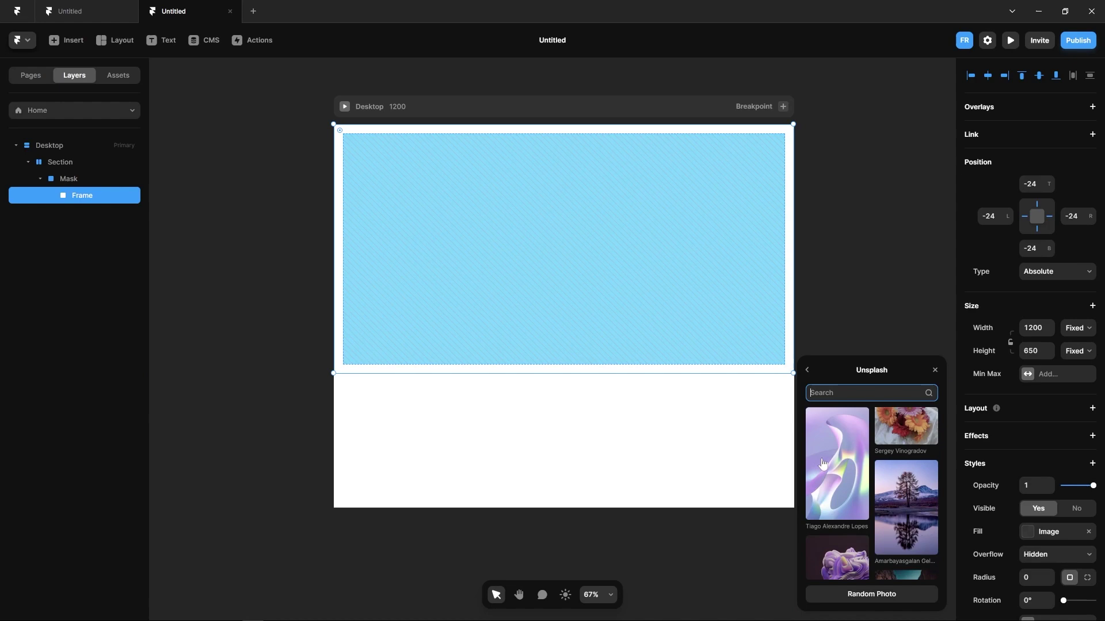
scroll(823, 465, down, 3)
scroll(868, 508, down, 3)
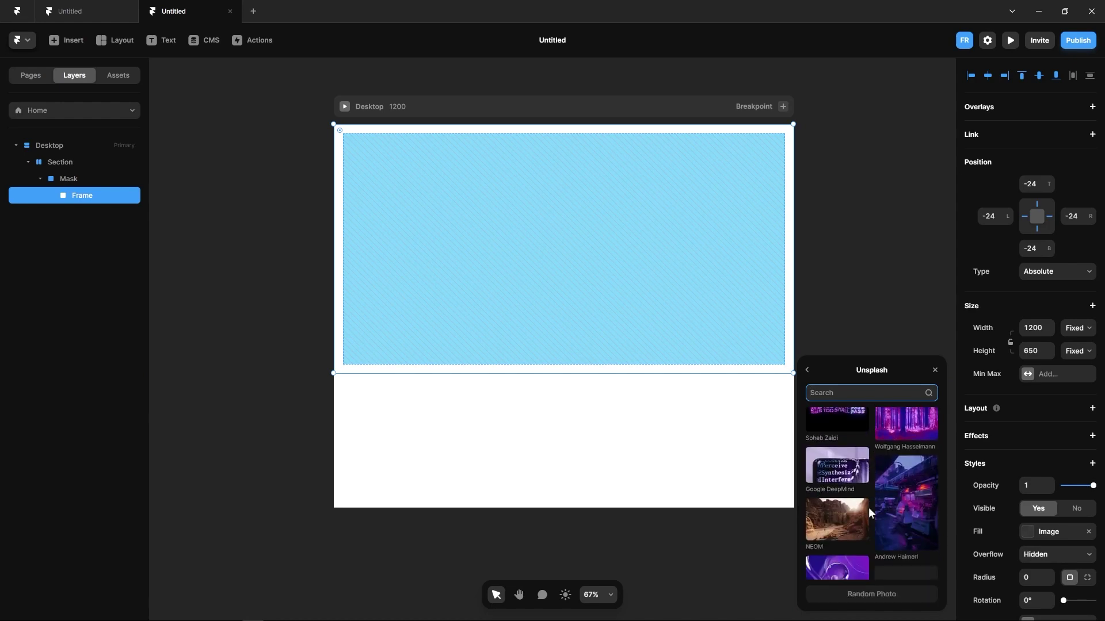
scroll(869, 505, down, 3)
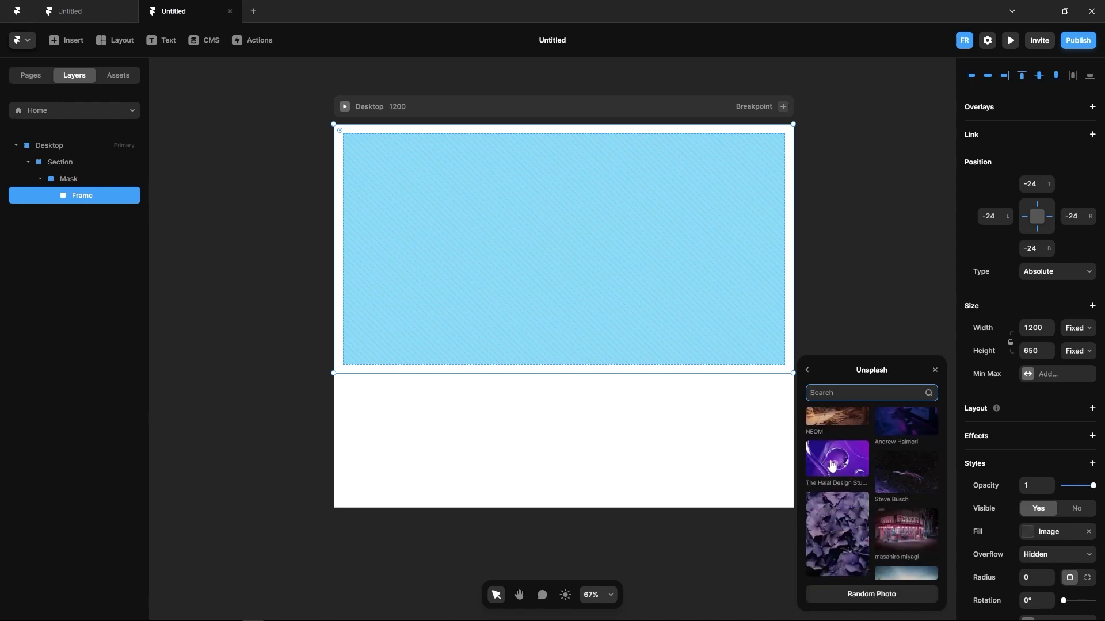
scroll(832, 465, down, 3)
scroll(832, 464, up, 3)
click(833, 464)
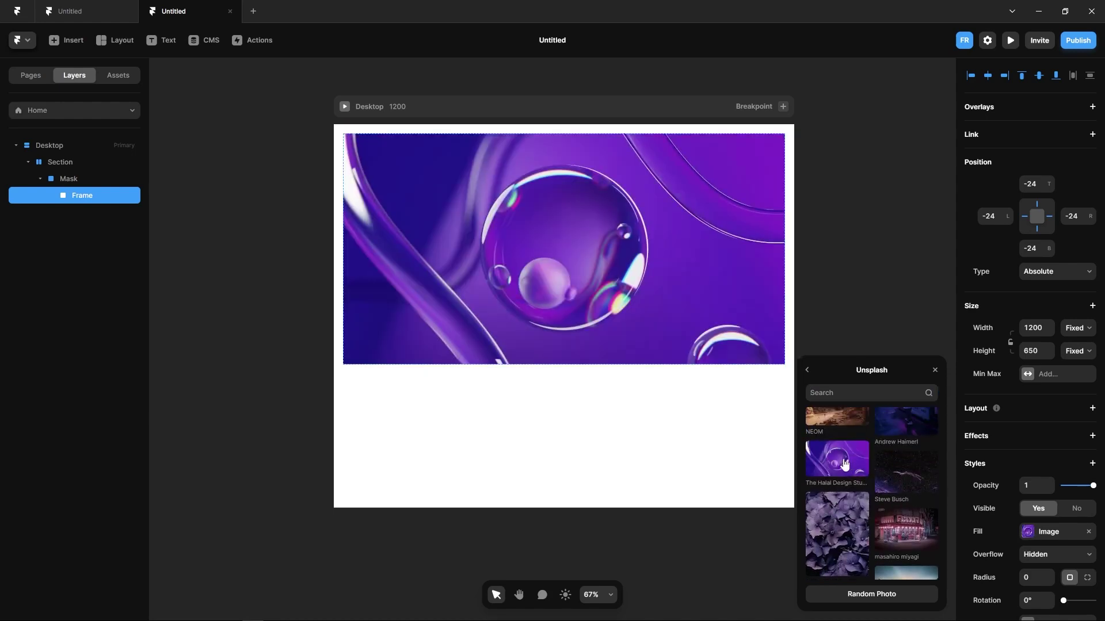
Rename the image layer to IMG.
double_click(82, 195)
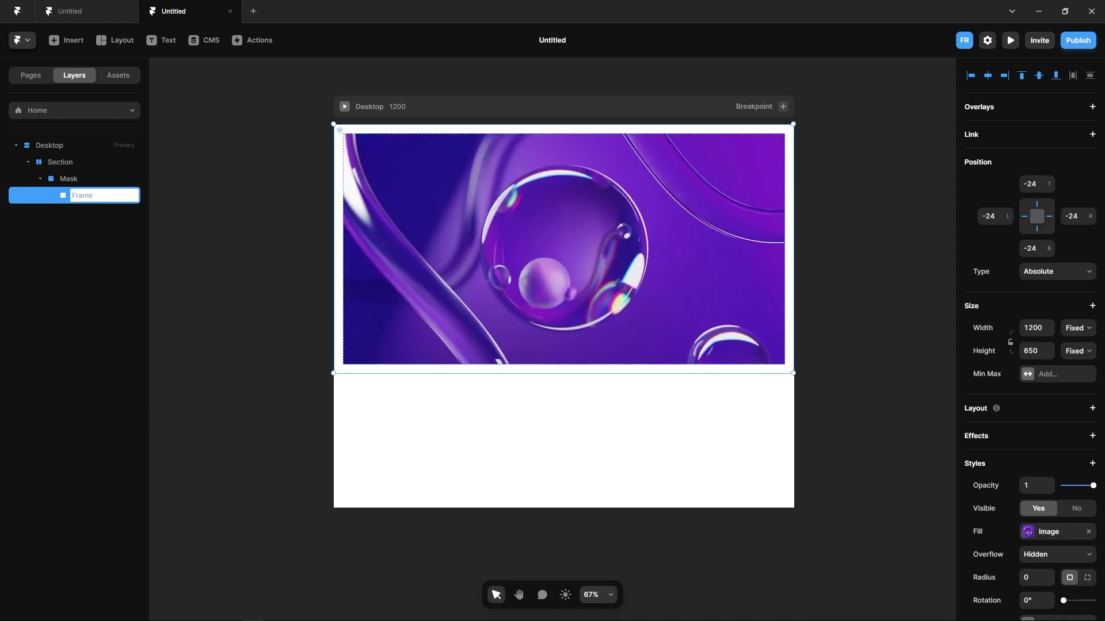
text(IMG)
key(Return)
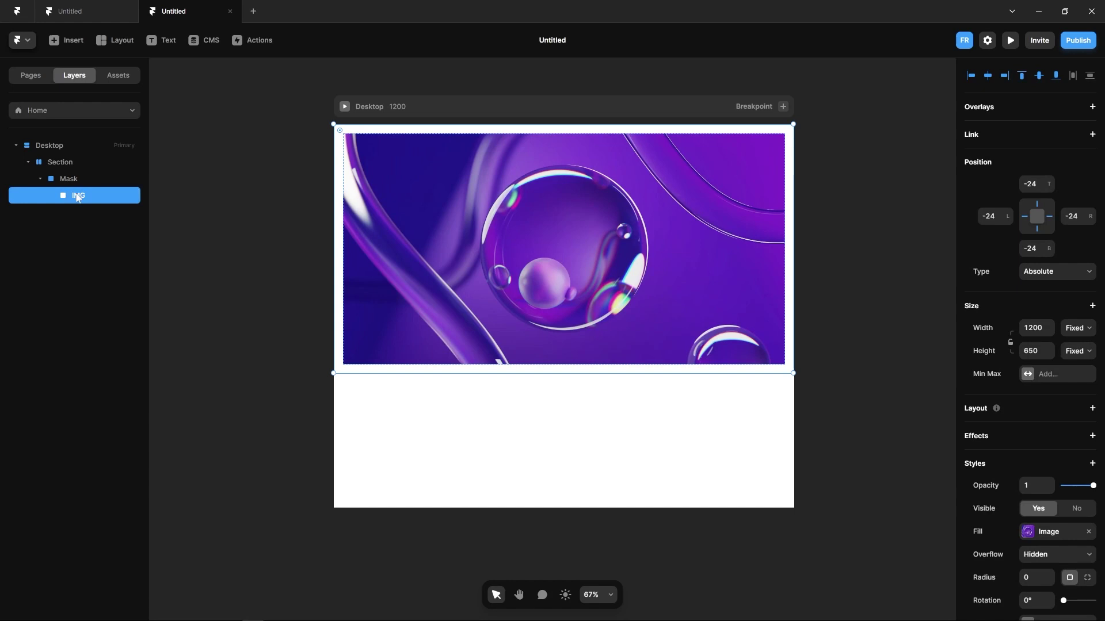
Duplicate IMG and give the copy a solid #000000 fill at 0.2 opacity.
key(ctrl+d)
click(1028, 536)
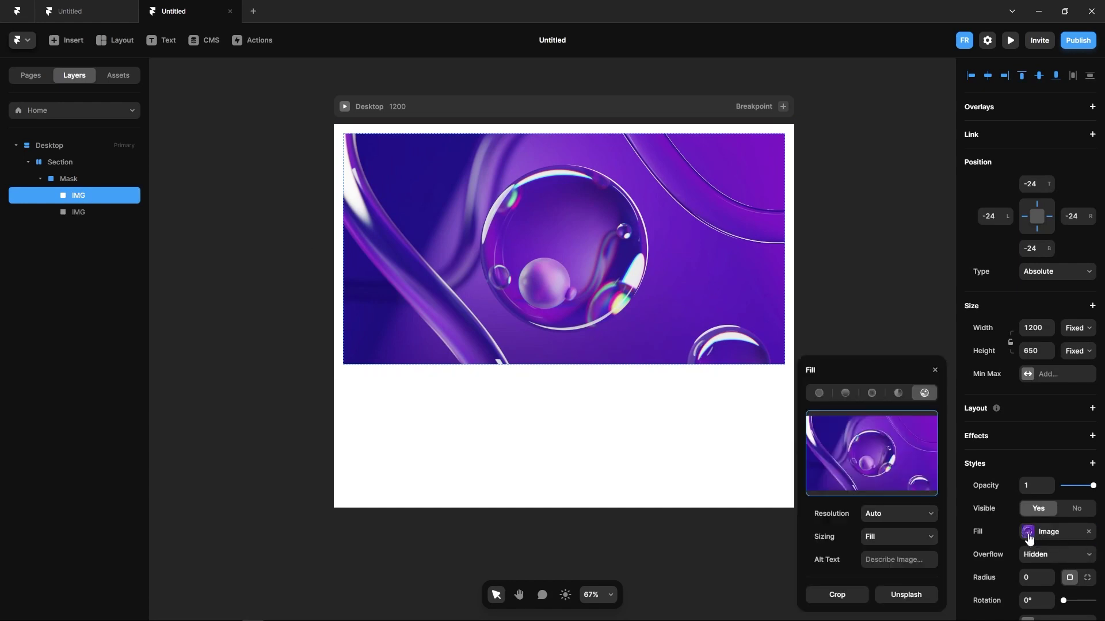
click(819, 393)
drag(840, 450, 779, 527)
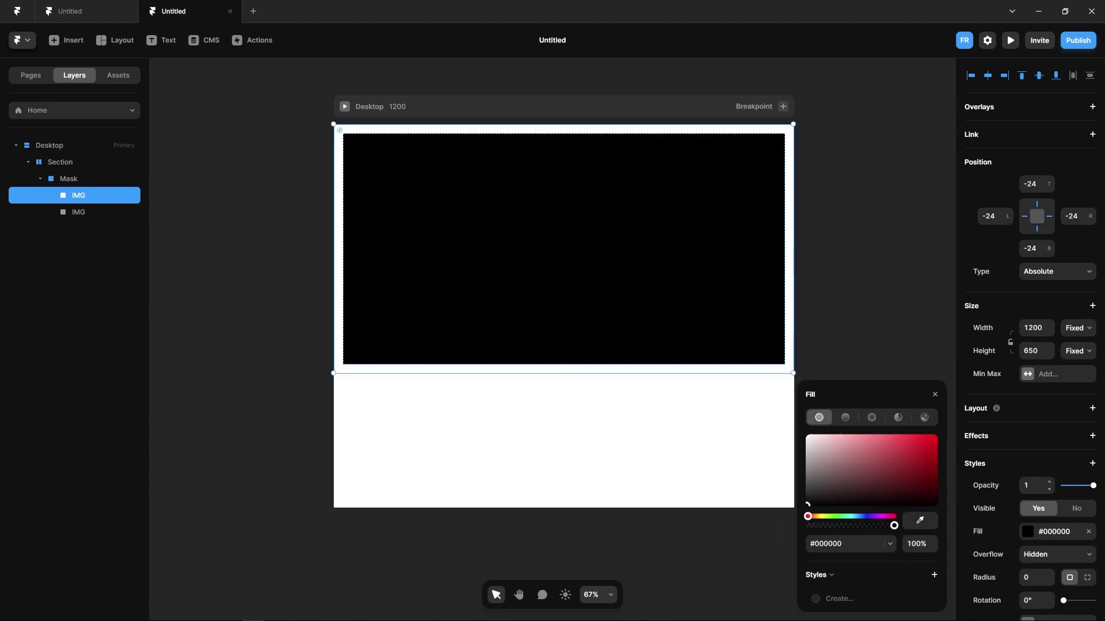
click(1034, 485)
key(Return)
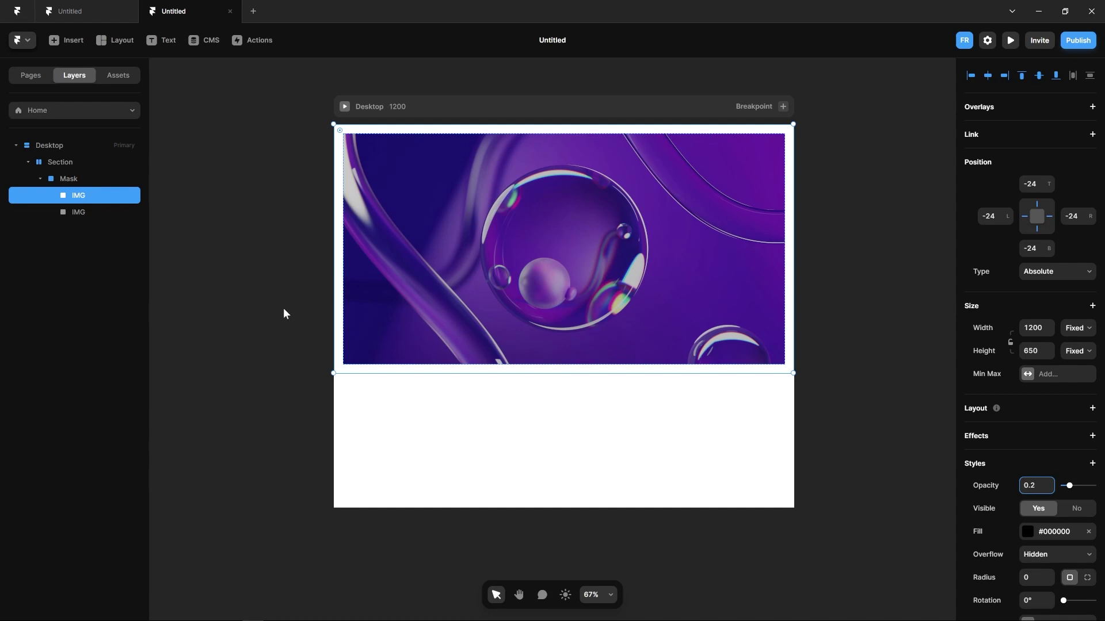
Rename the black copy layer to Overlay.
double_click(79, 196)
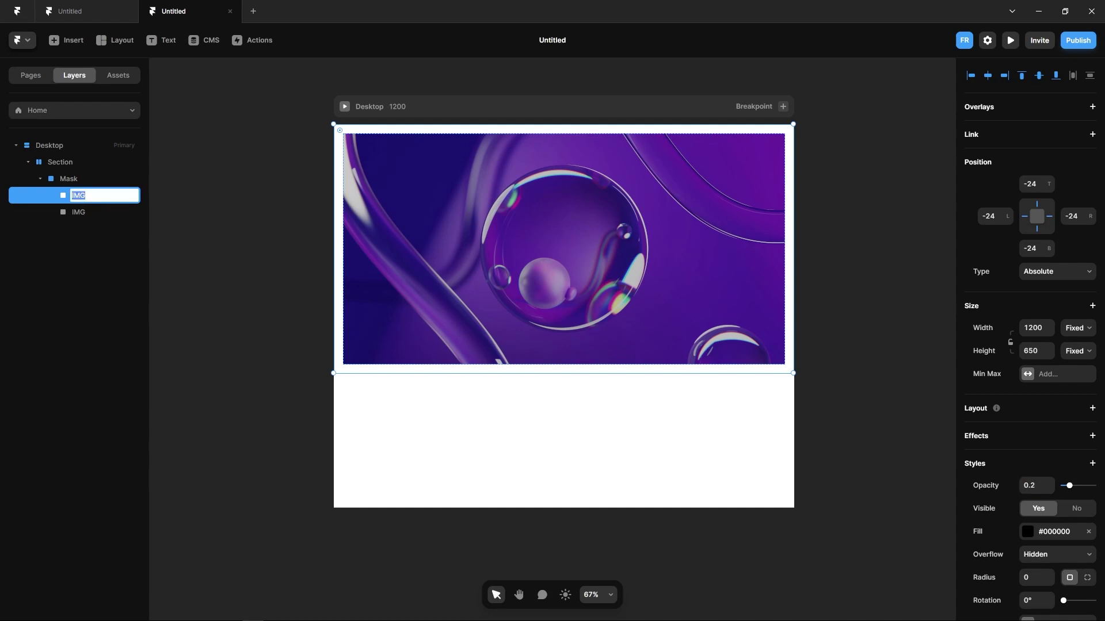
text(Overlay)
key(Return)
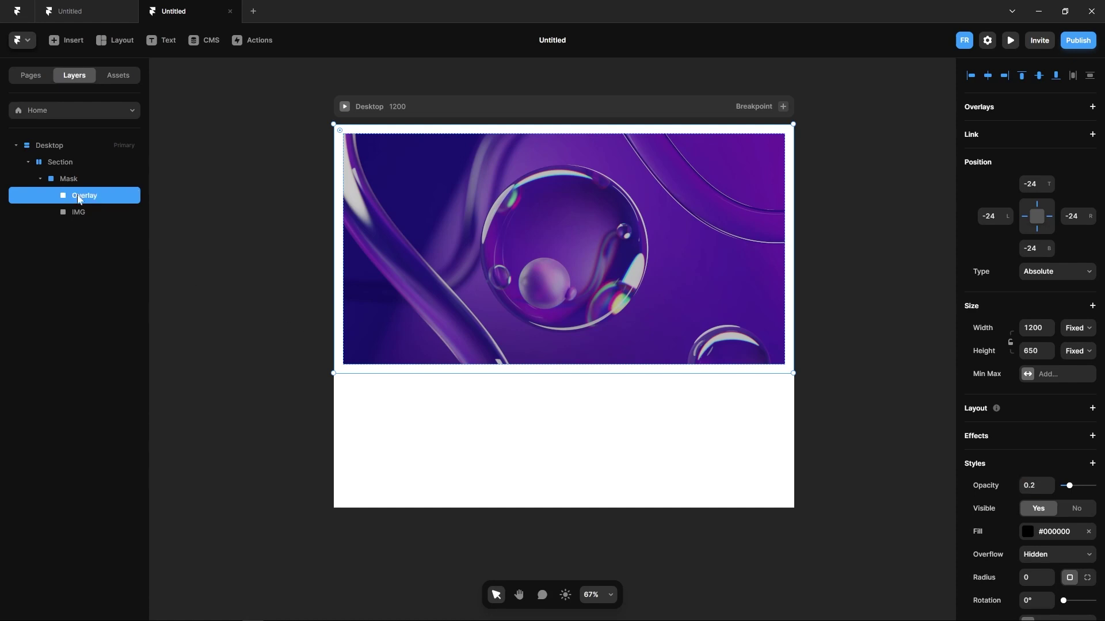
Add a text layer on the hero with the heading 'How to create an intro animation in Framer'.
click(166, 41)
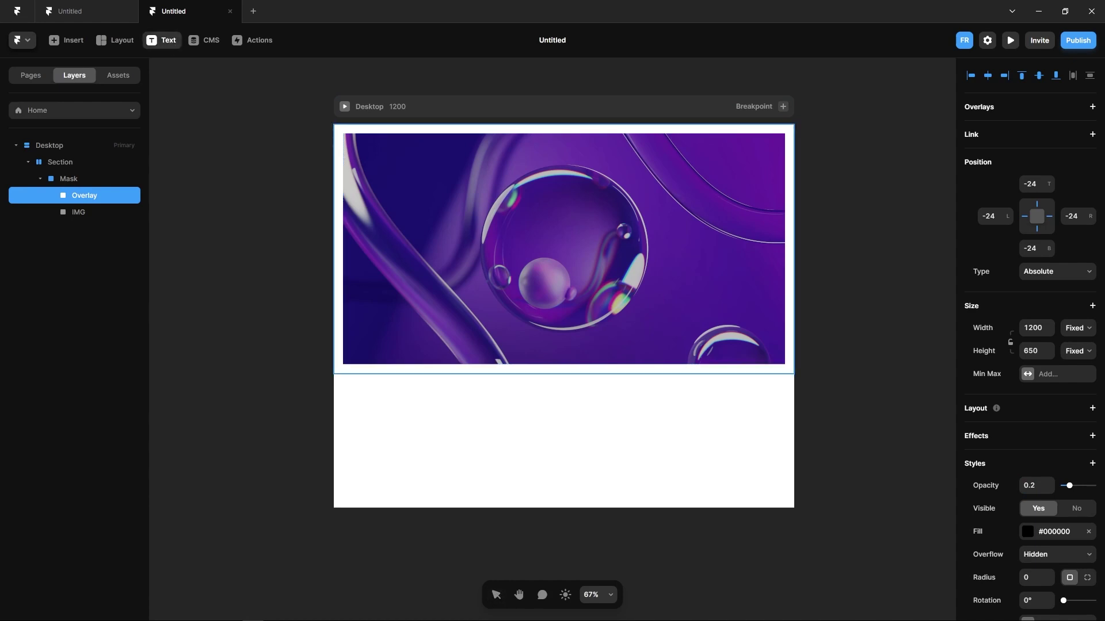
click(426, 296)
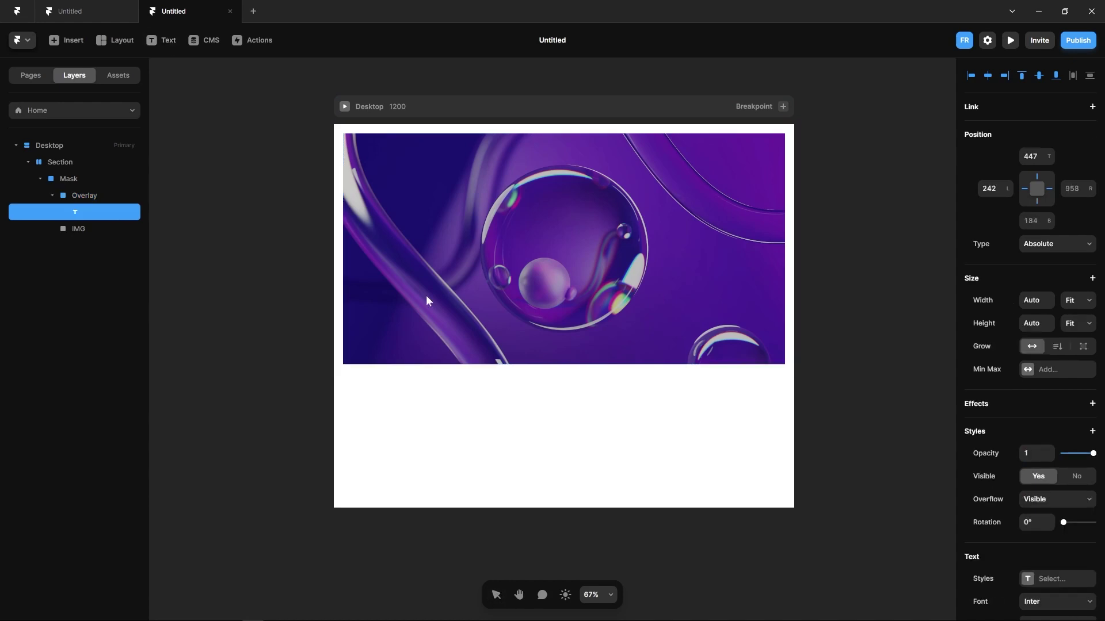
key(super+v)
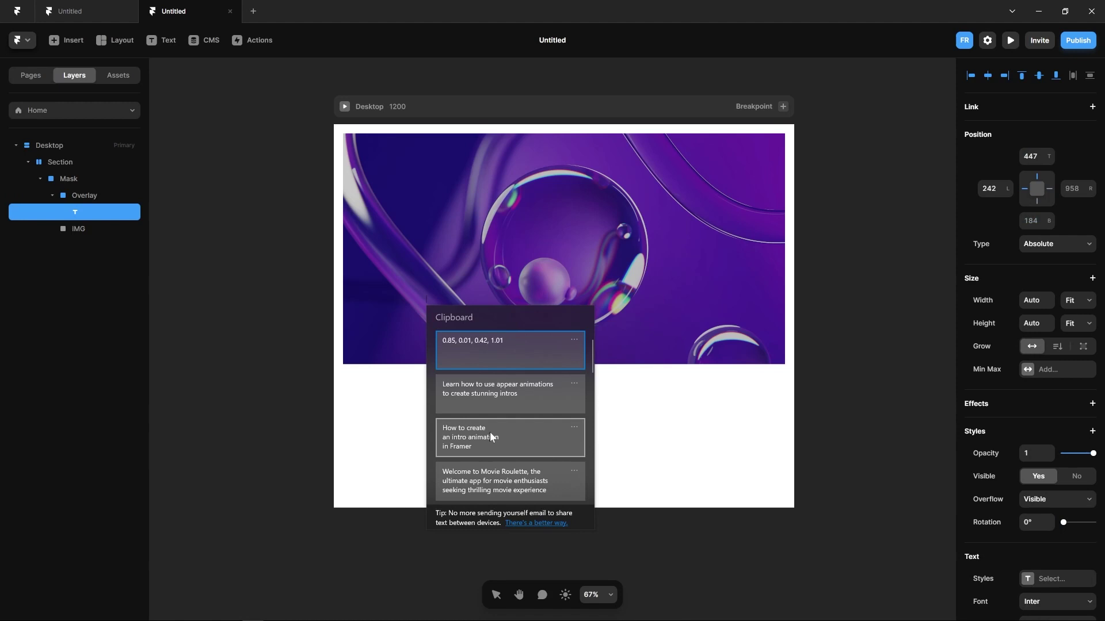
click(491, 433)
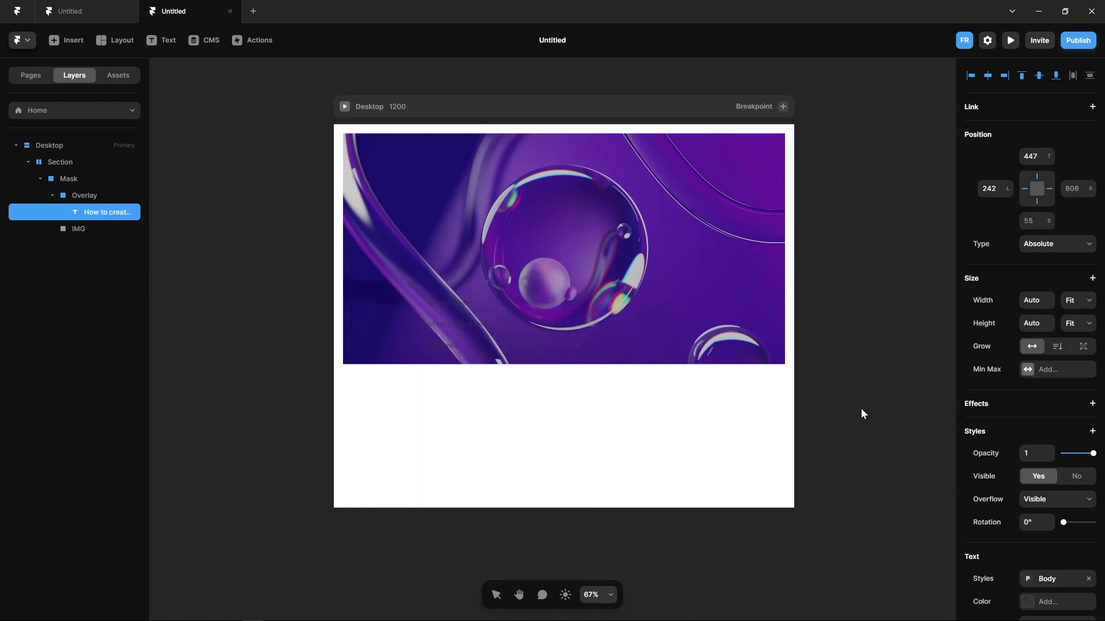
key(Escape)
Style the heading: no Body style, Black weight, #FFFFFF, size 56, letter spacing -0.03.
scroll(1097, 397, down, 3)
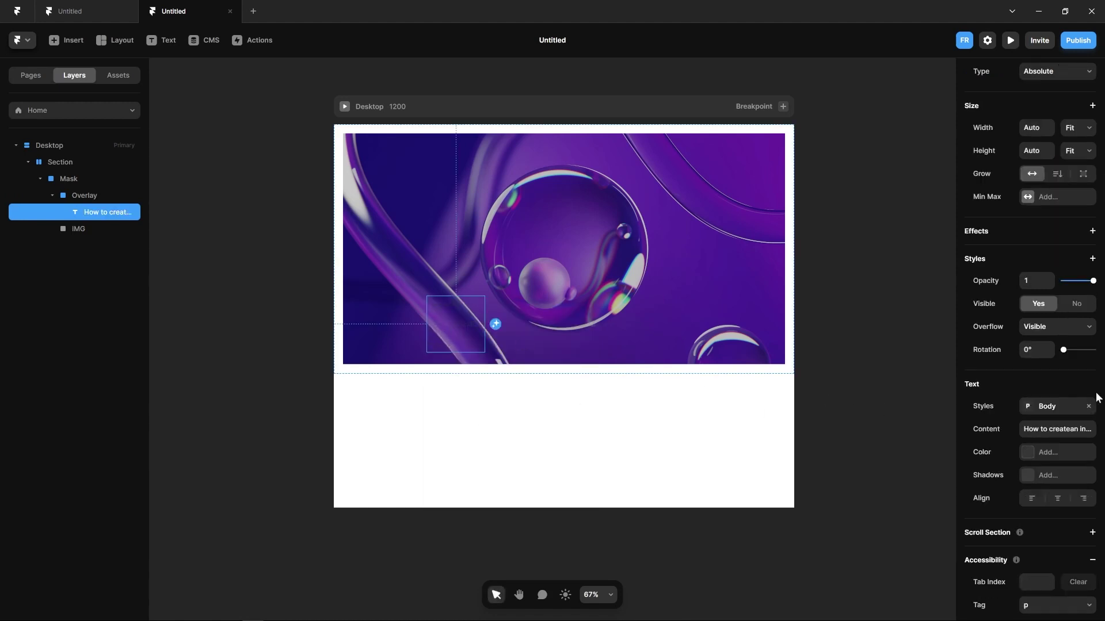
click(1089, 406)
click(1039, 476)
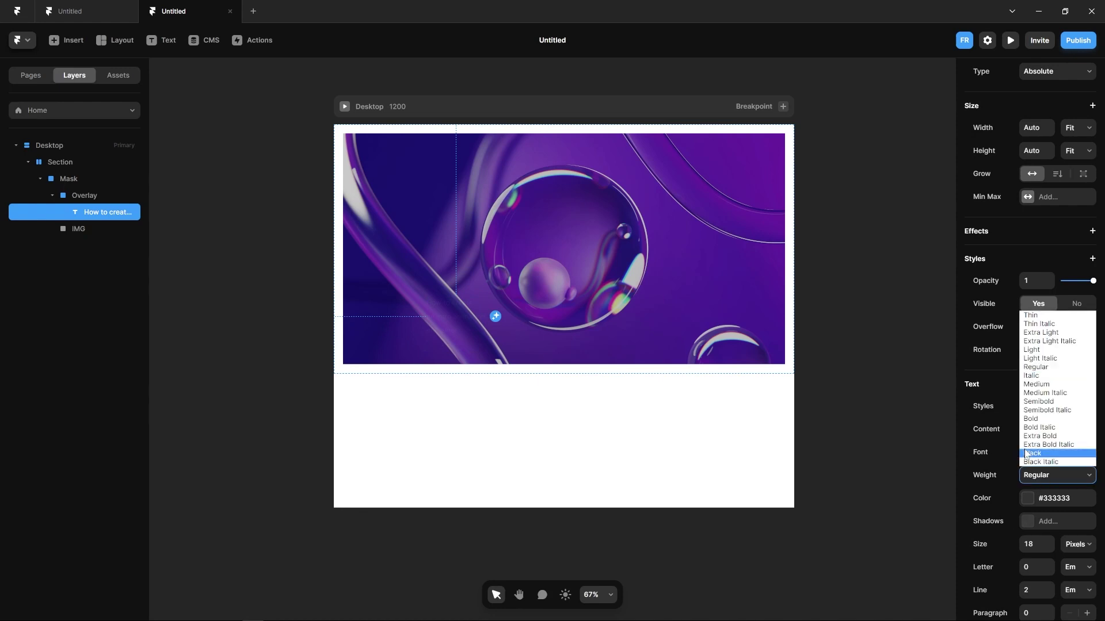
click(1030, 453)
click(1028, 498)
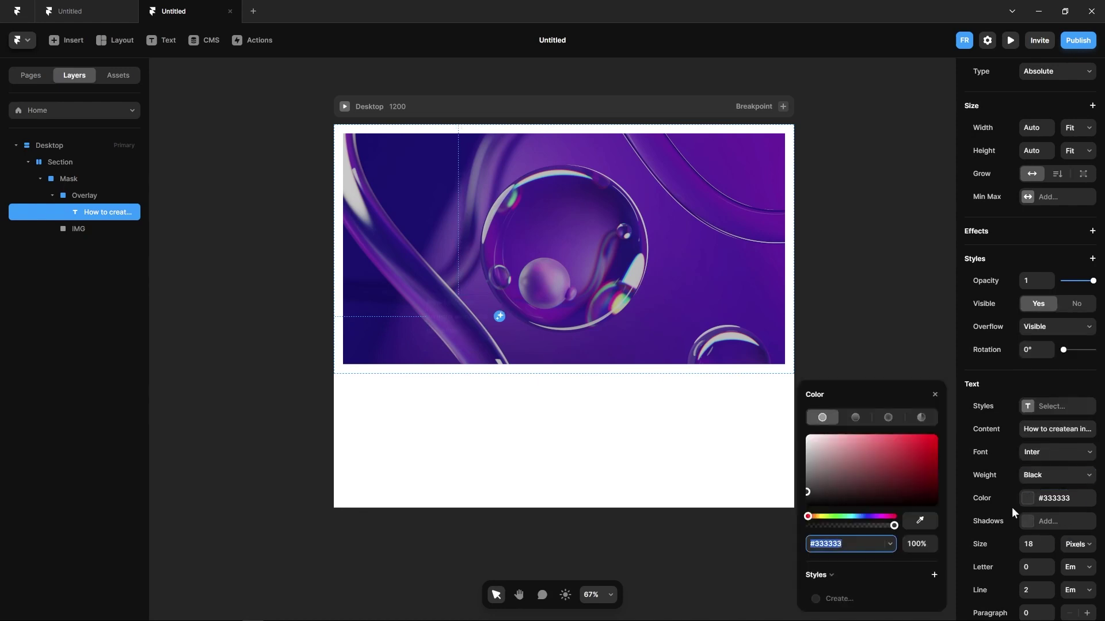
text(ffffff)
key(Return)
click(1034, 544)
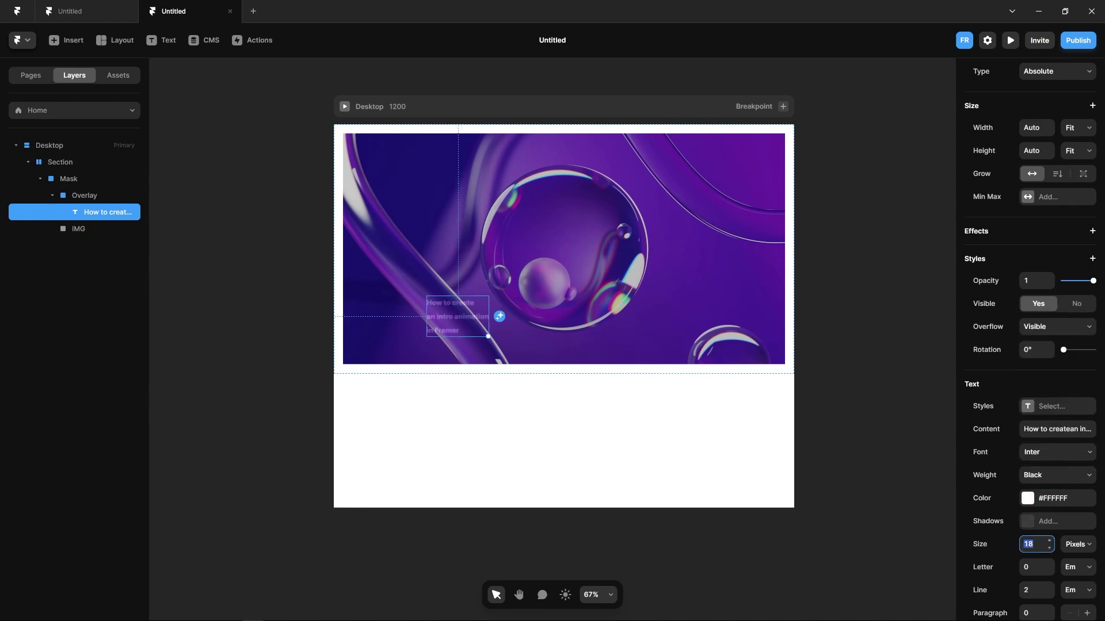
text(56)
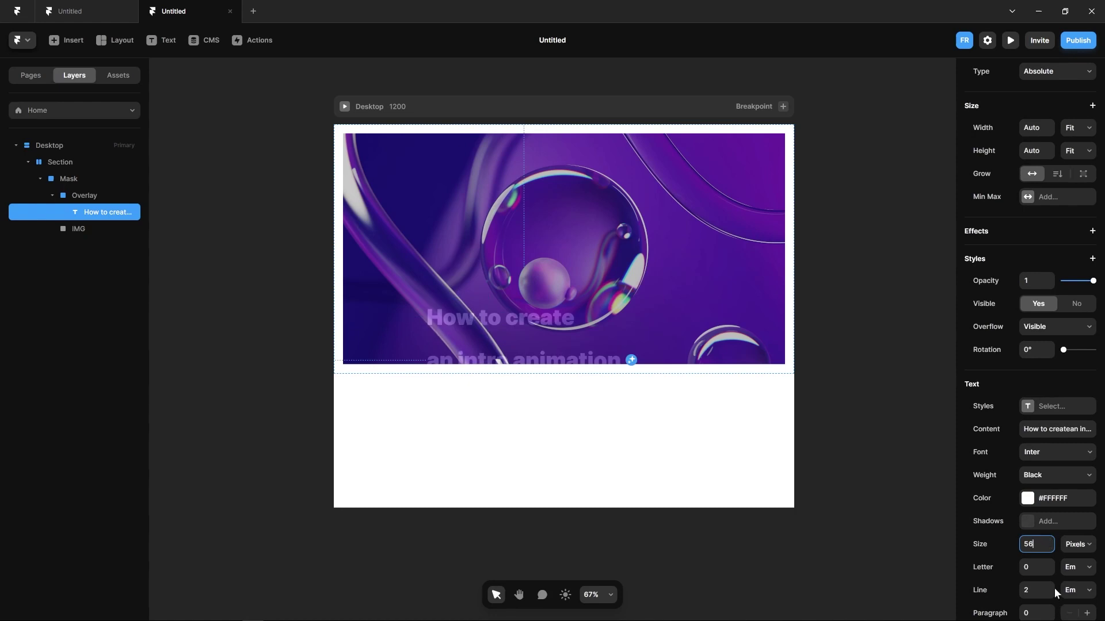
click(1049, 571)
click(1049, 571)
click(1049, 571)
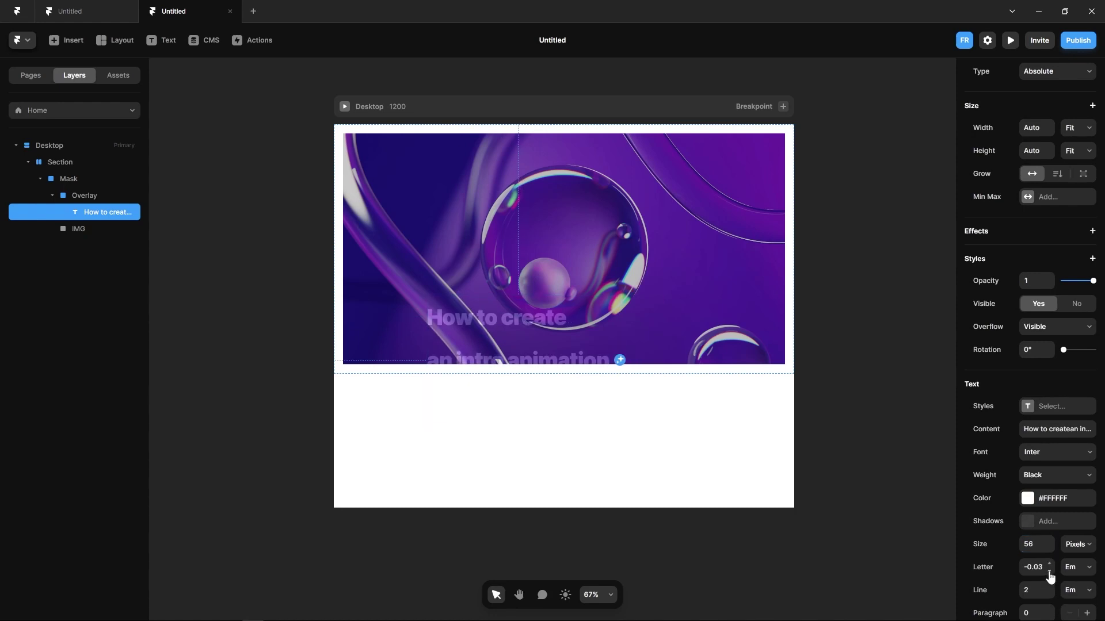
Set the heading's line height to 1.1 and move its layer above Overlay.
click(1049, 597)
click(1049, 597)
click(1049, 596)
click(1048, 597)
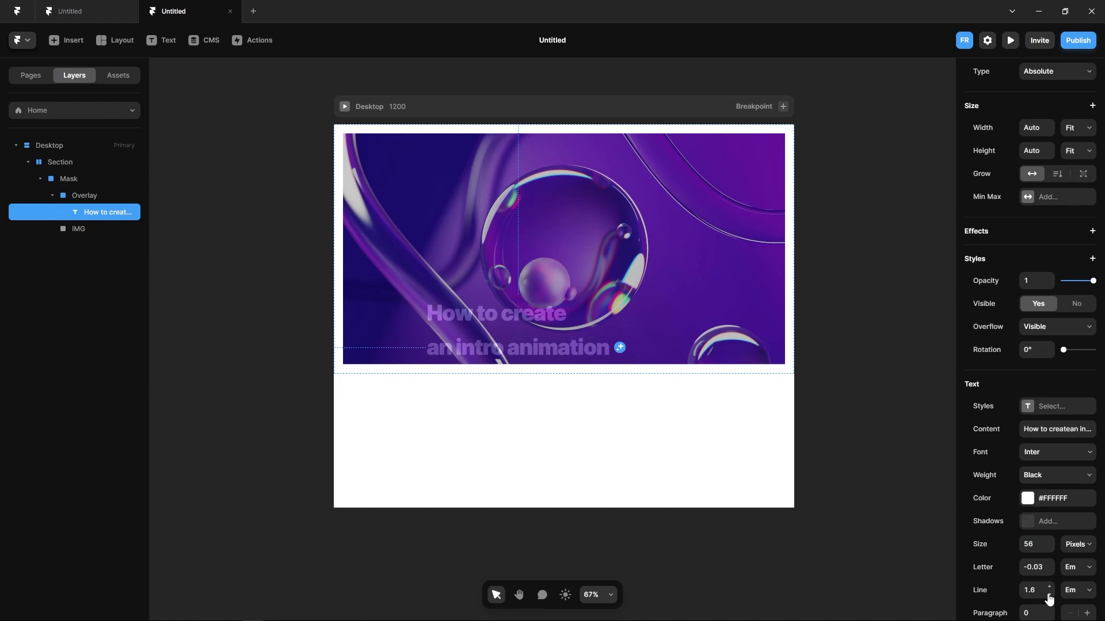
click(1049, 596)
click(1049, 596)
click(1048, 596)
click(1049, 597)
click(1049, 597)
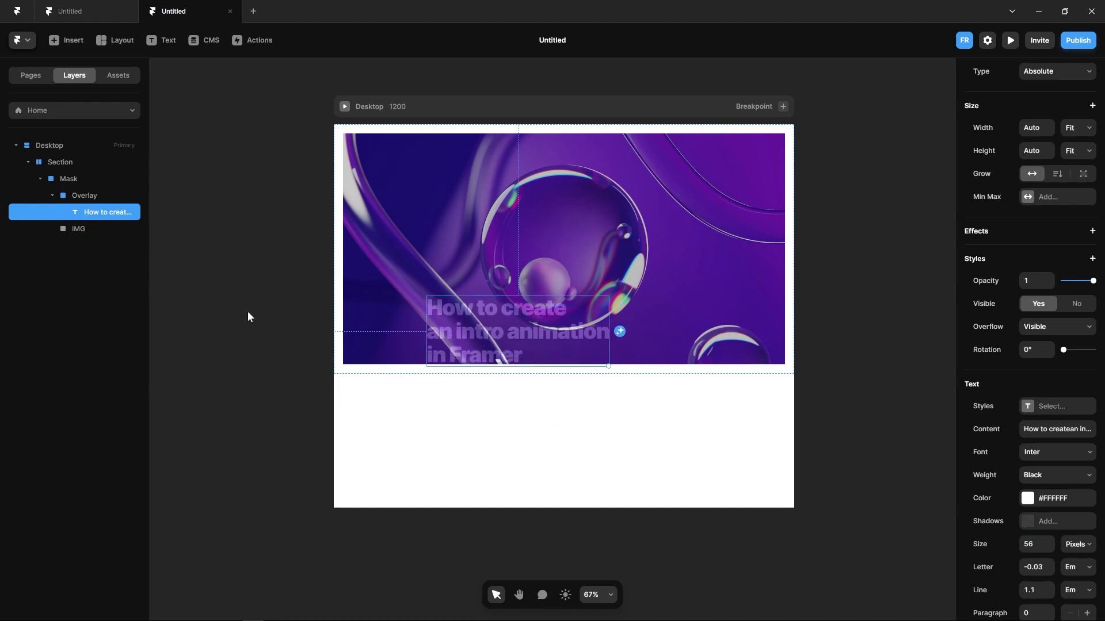
drag(89, 207, 86, 196)
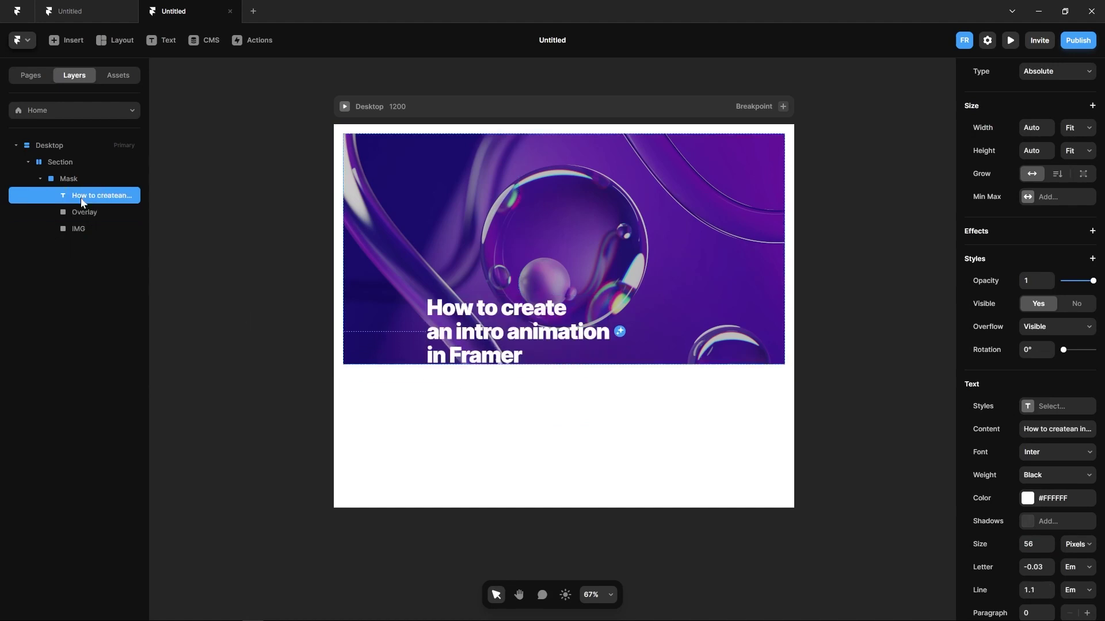
Lock the Overlay and IMG layers, then drag a duplicate heading up-left.
click(84, 213)
shift+click(79, 229)
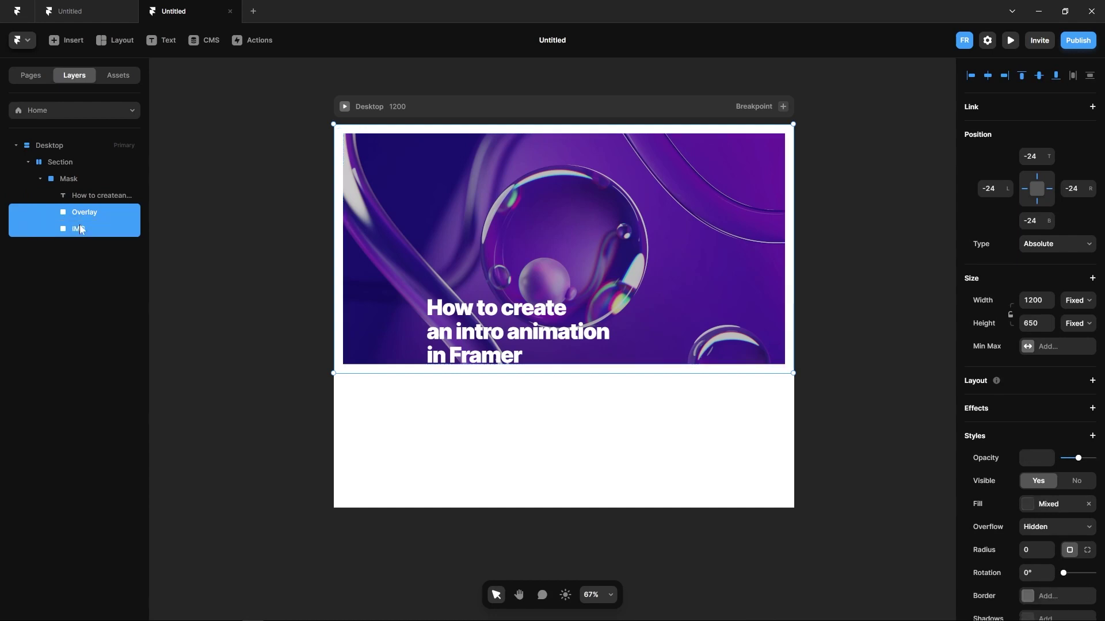
right_click(81, 229)
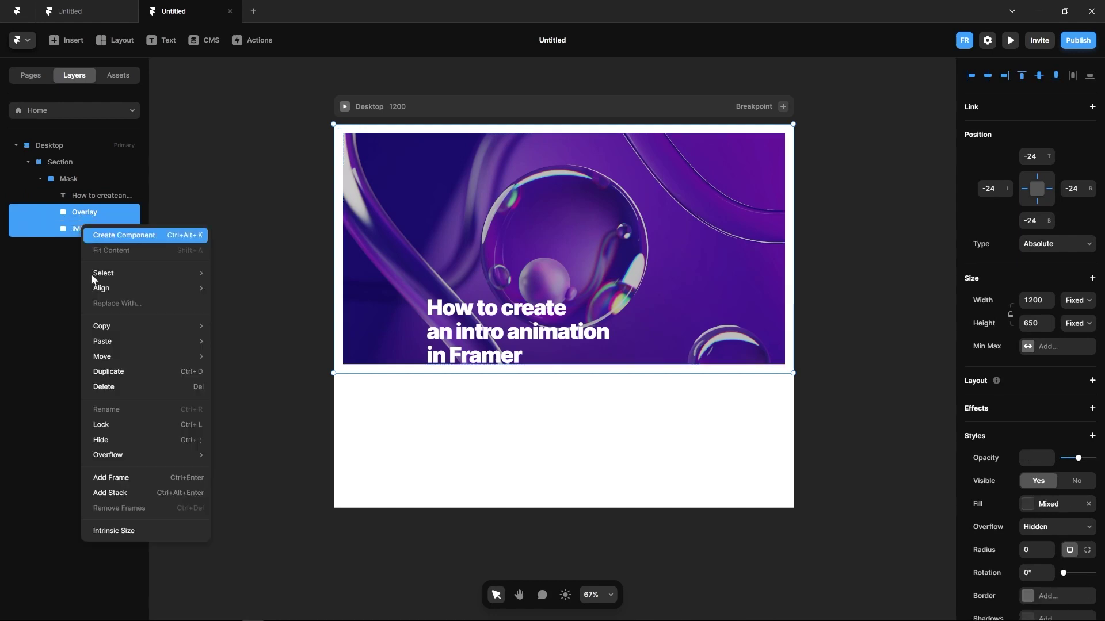
click(111, 427)
click(95, 197)
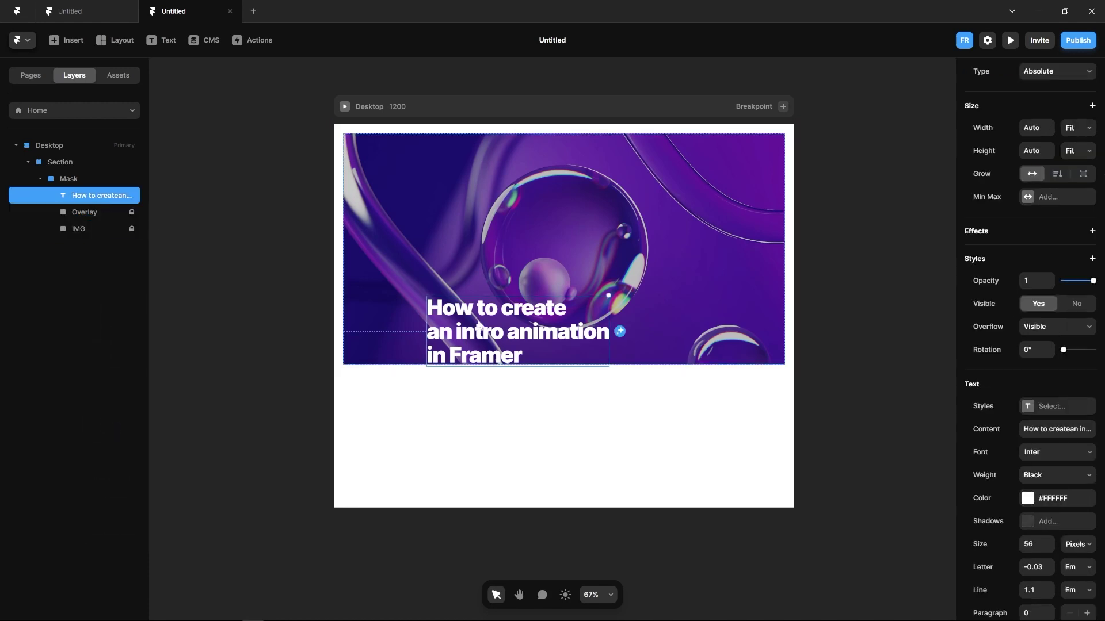
drag(478, 326, 436, 348)
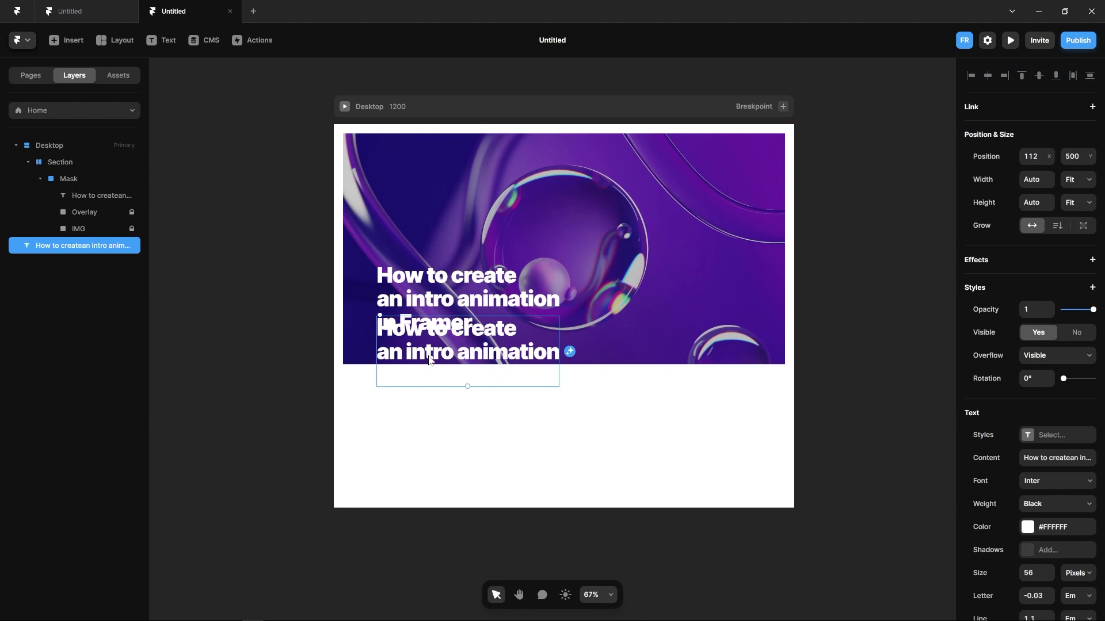
Replace the duplicate's text with 'Learn how to use appear animations to create stunning intros'.
double_click(430, 359)
key(ctrl+a)
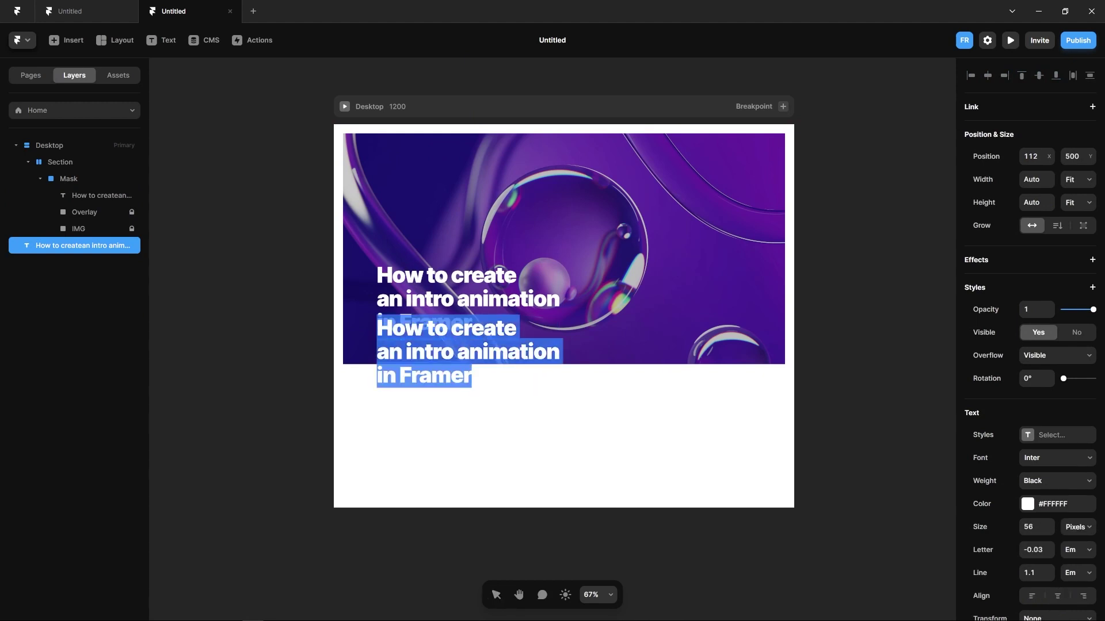
key(super+v)
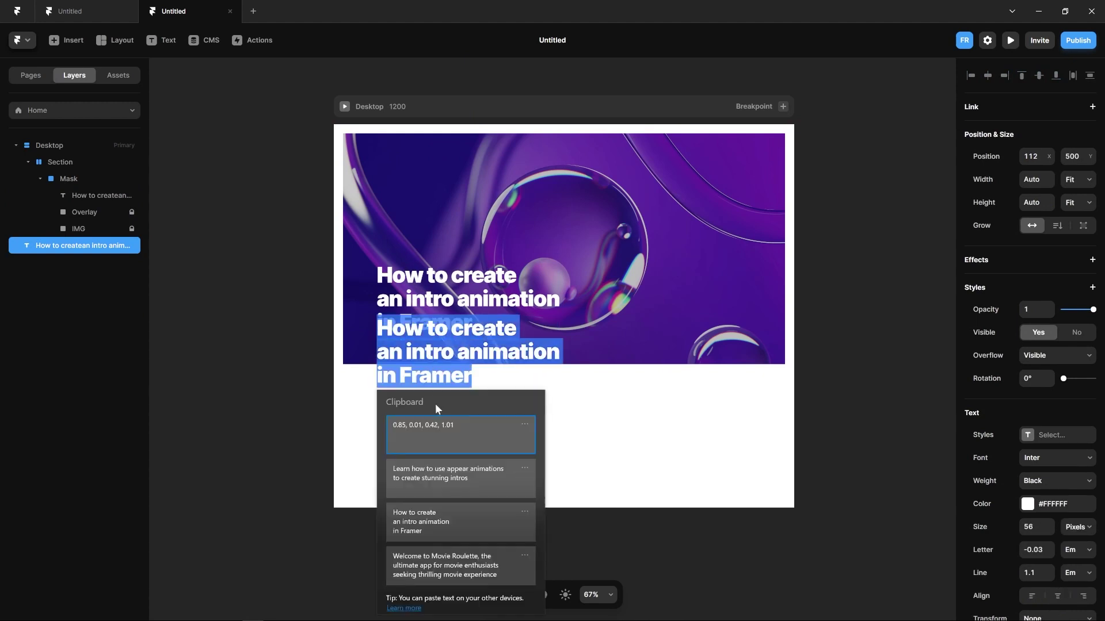
click(417, 465)
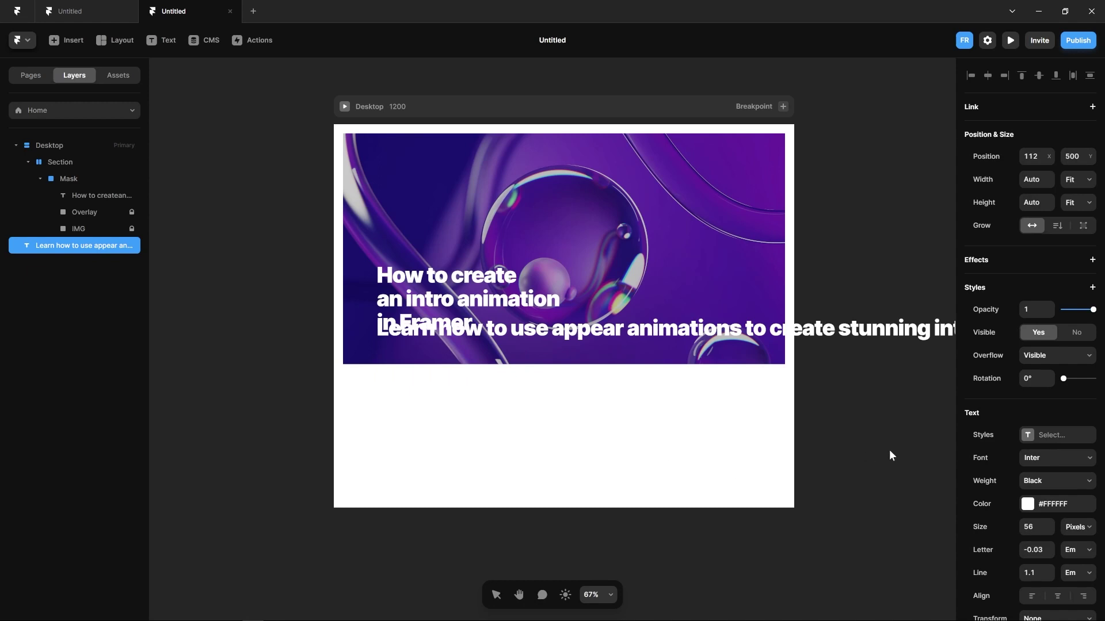
Make the subtitle Regular weight, size 16, and move it into Mask above Overlay.
click(1035, 504)
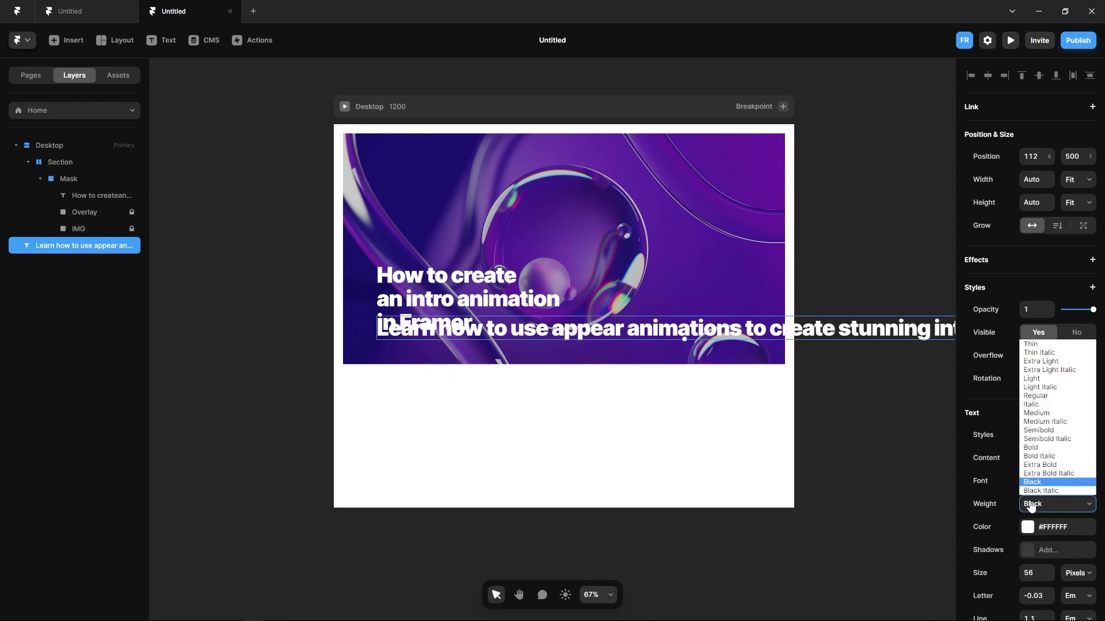
click(1046, 396)
click(1030, 572)
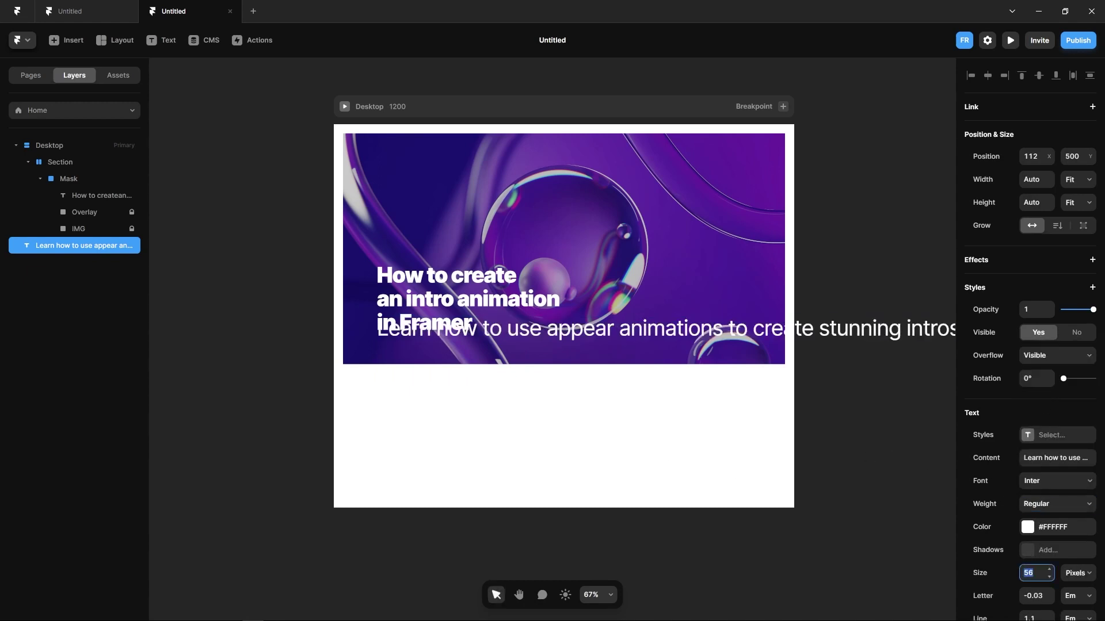
text(16)
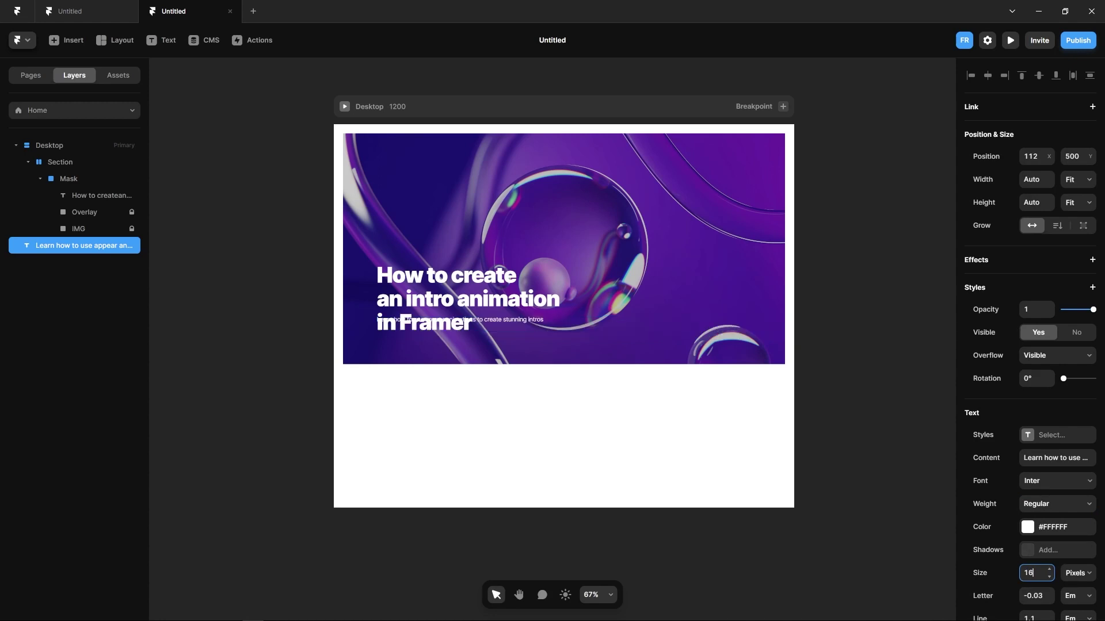
drag(41, 252, 81, 218)
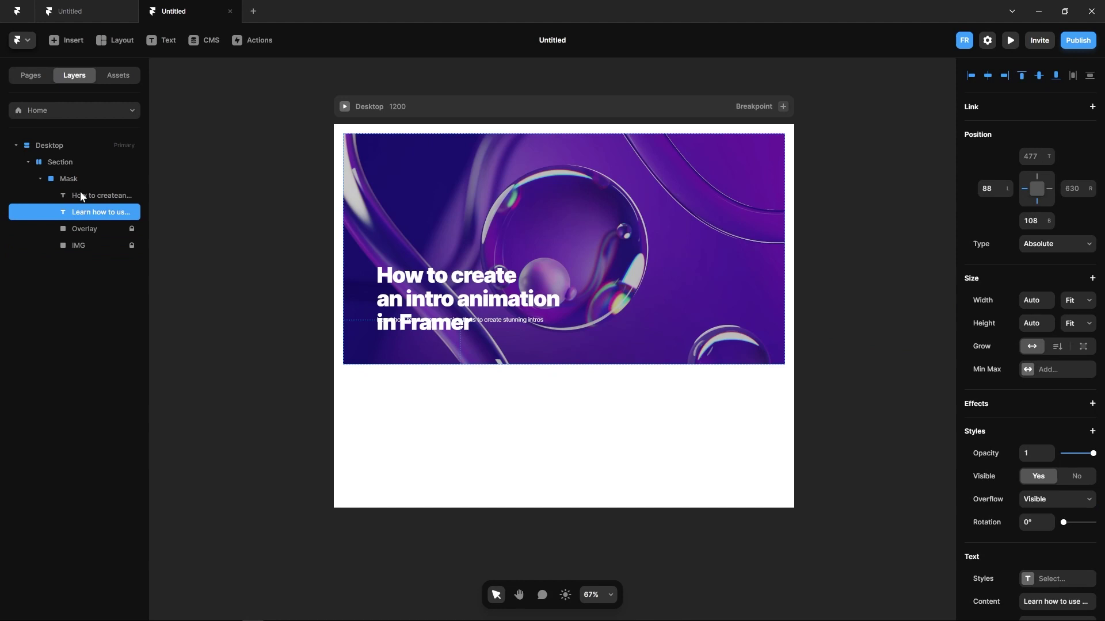
Wrap the heading and subtitle together in a vertical stack.
shift+click(80, 195)
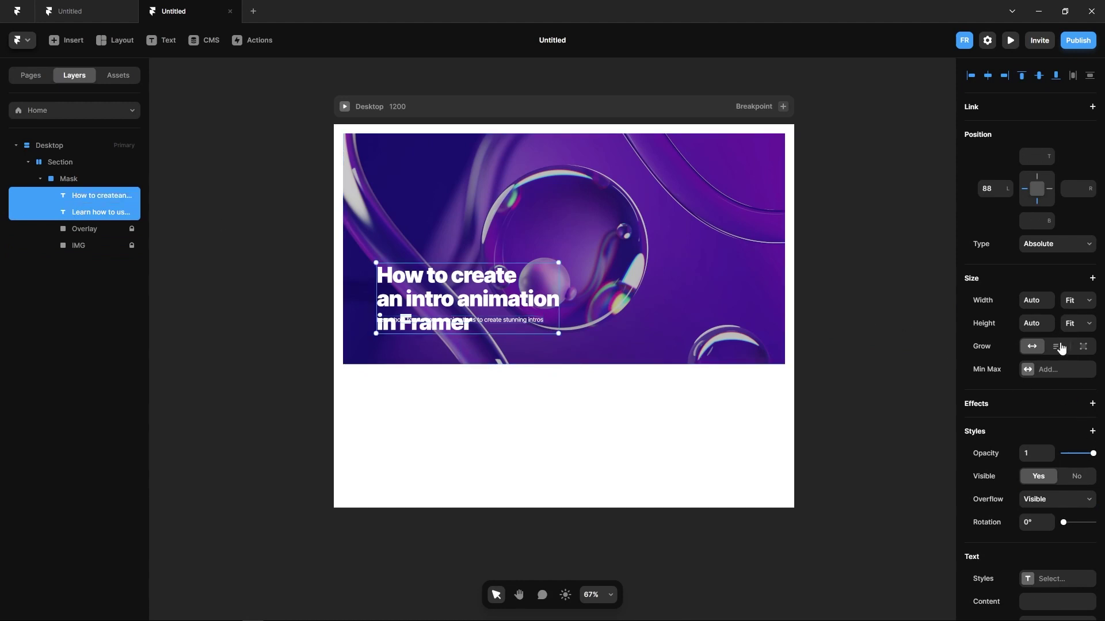
scroll(1043, 484, down, 2)
scroll(1044, 485, up, 2)
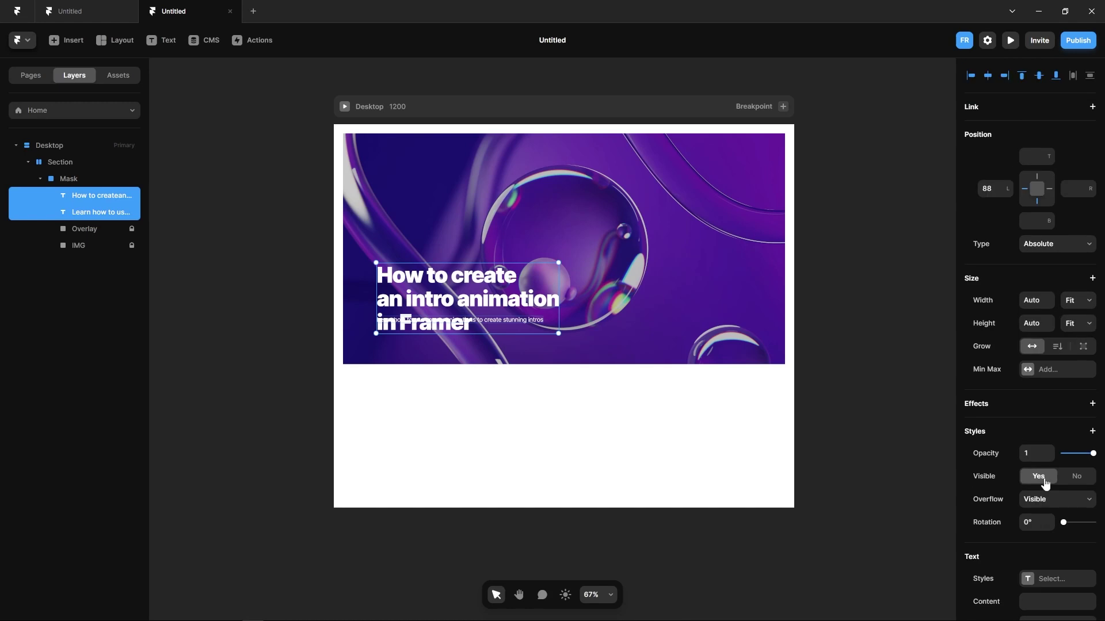
right_click(105, 213)
click(175, 461)
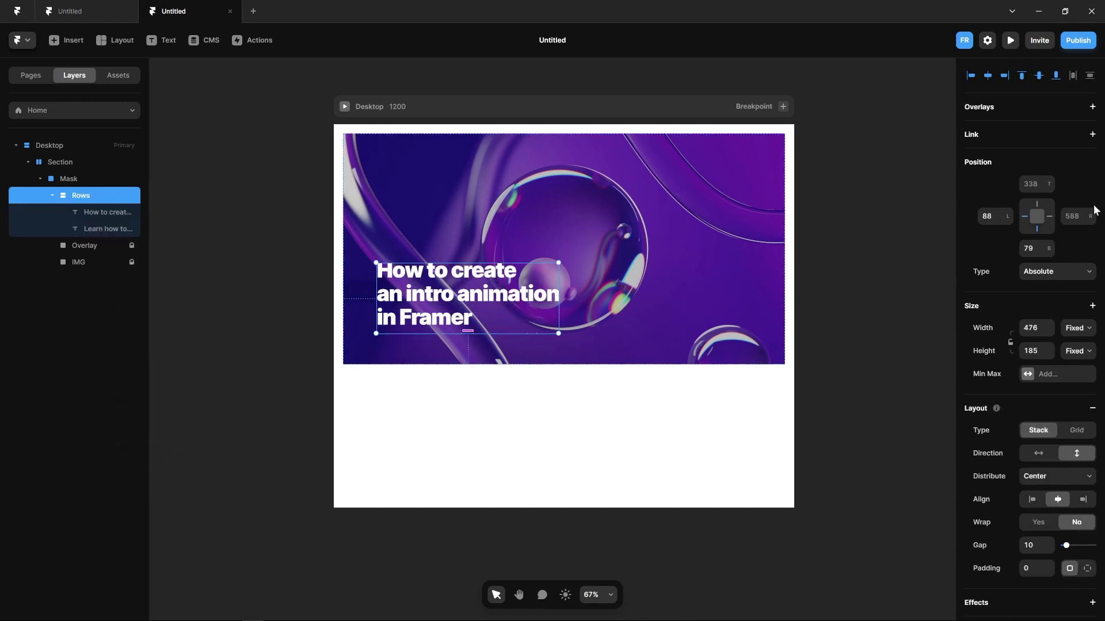
Set the stack's height to Fit Content, left alignment, and Start distribution.
click(1071, 352)
click(1075, 390)
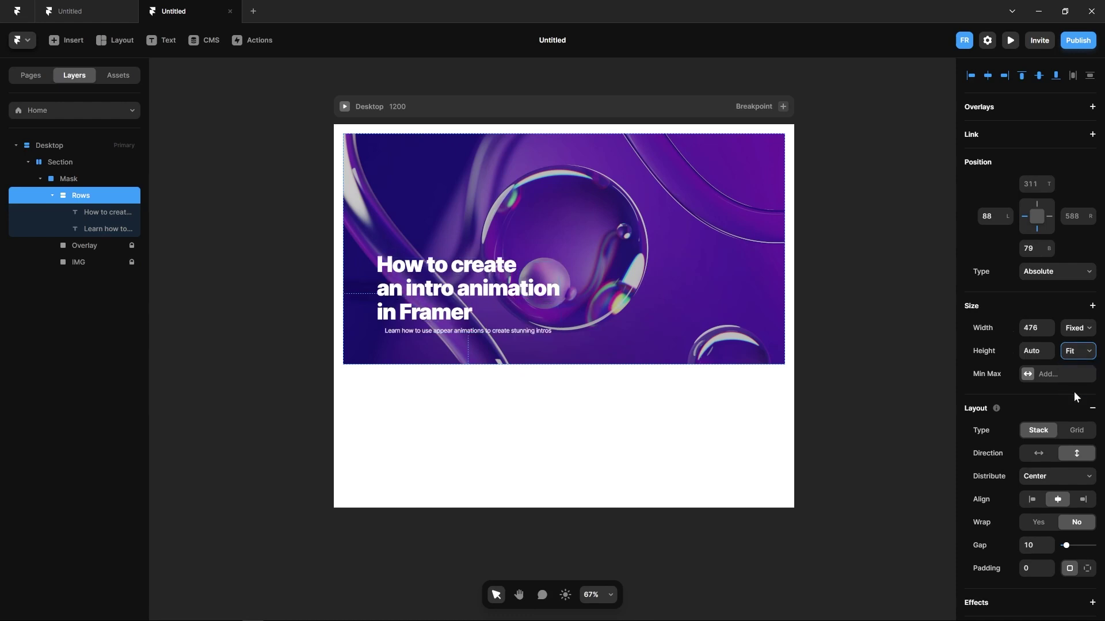
click(1031, 500)
click(1042, 479)
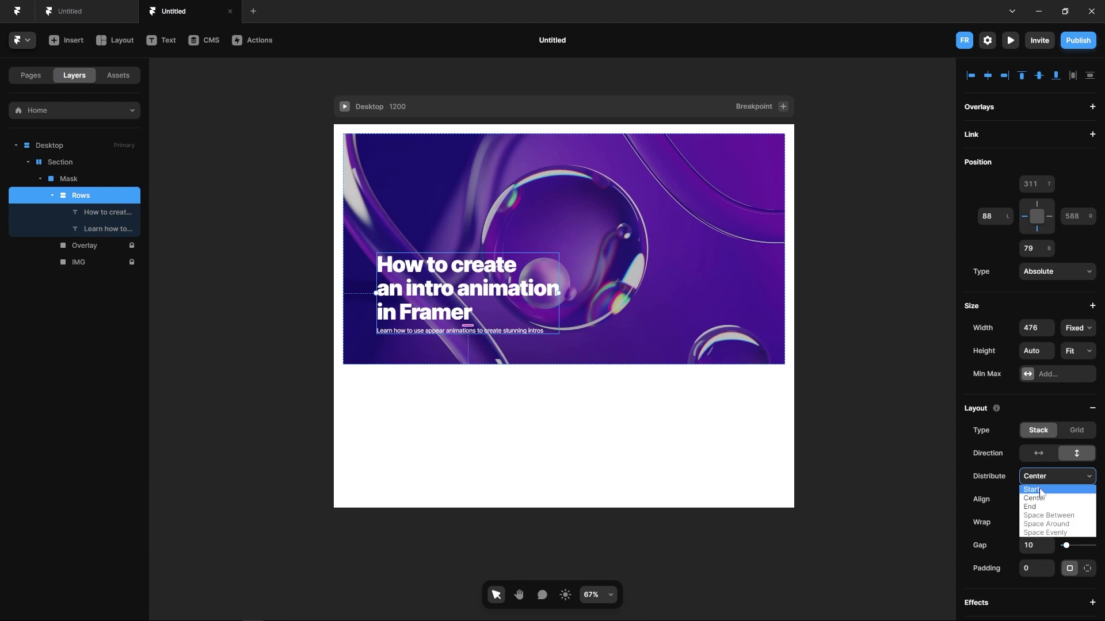
click(1035, 494)
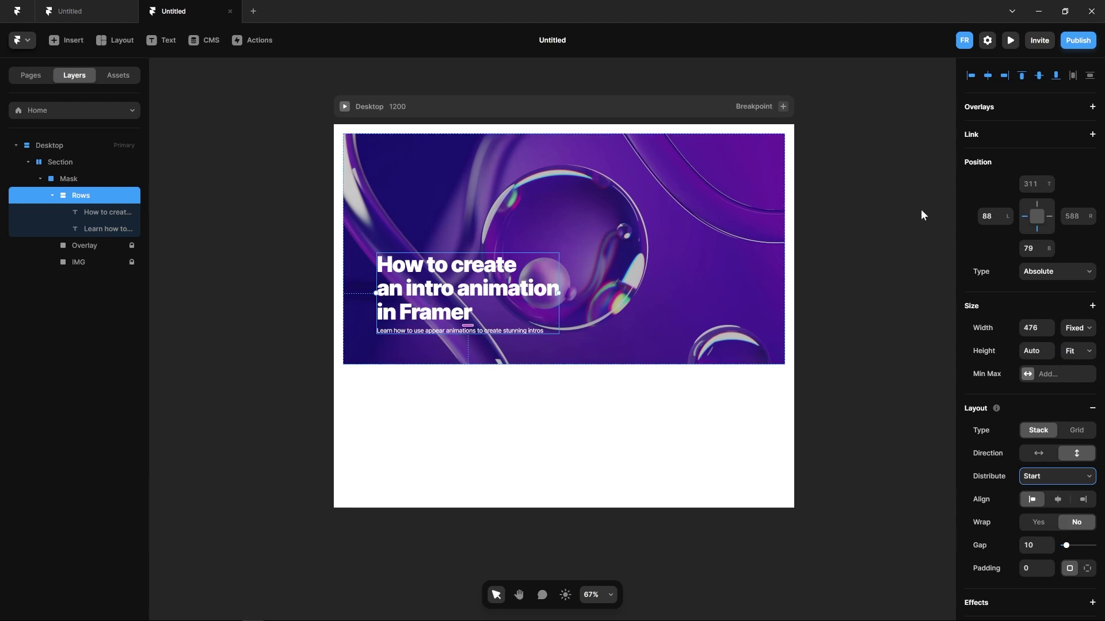
Pin the stack 50 px from the left and 50 px from the bottom.
click(988, 216)
text(50)
click(1030, 248)
text(50)
key(Return)
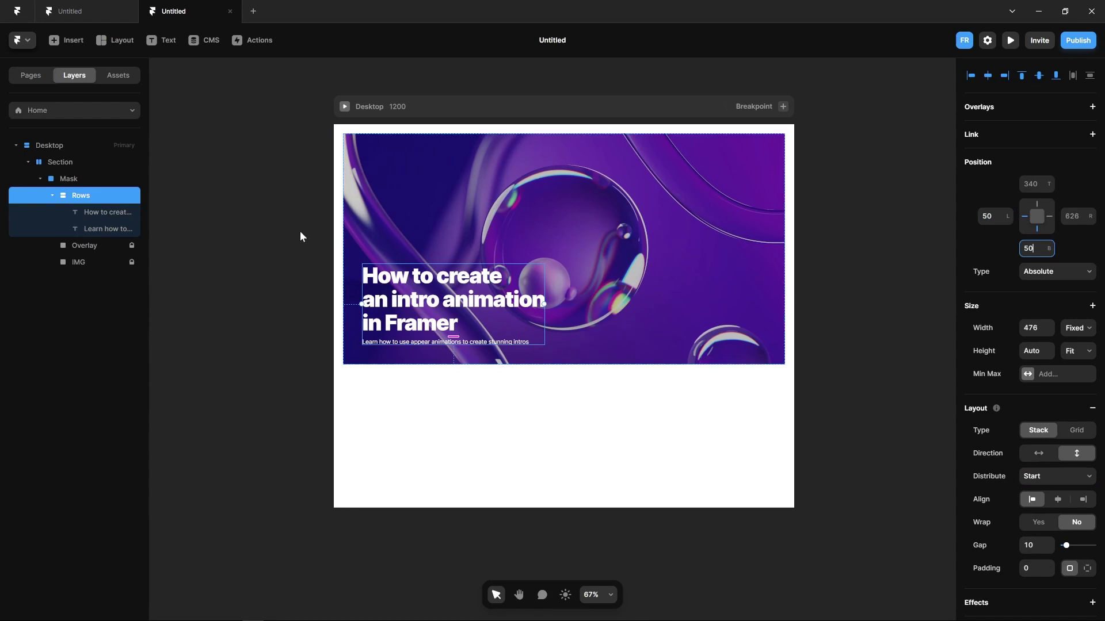
Unlock the Overlay and IMG layers.
click(51, 196)
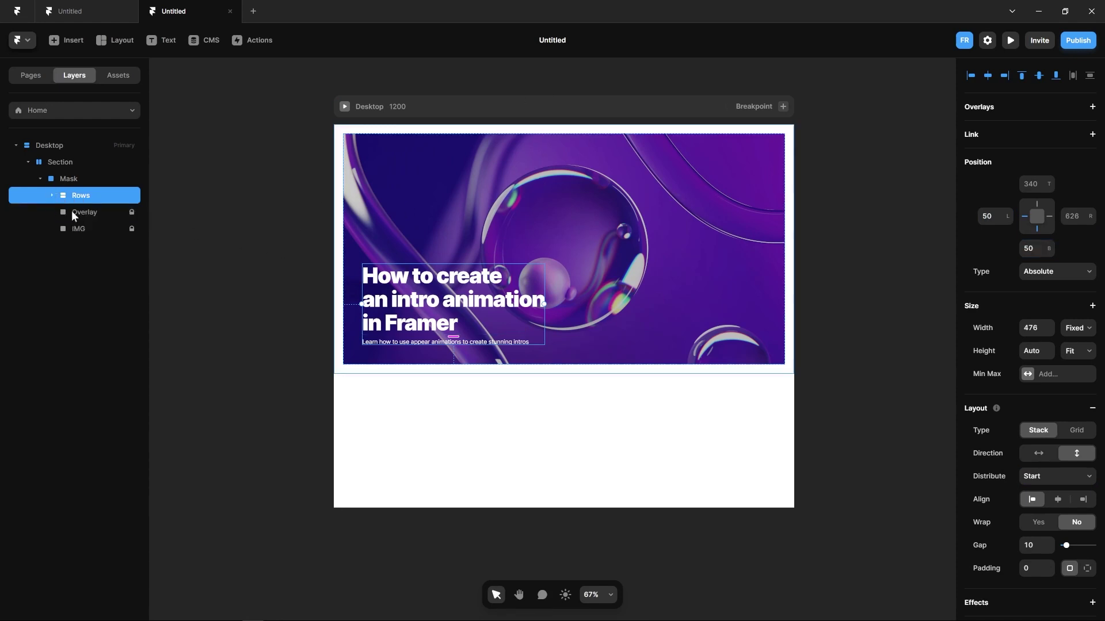
click(100, 213)
shift+click(98, 229)
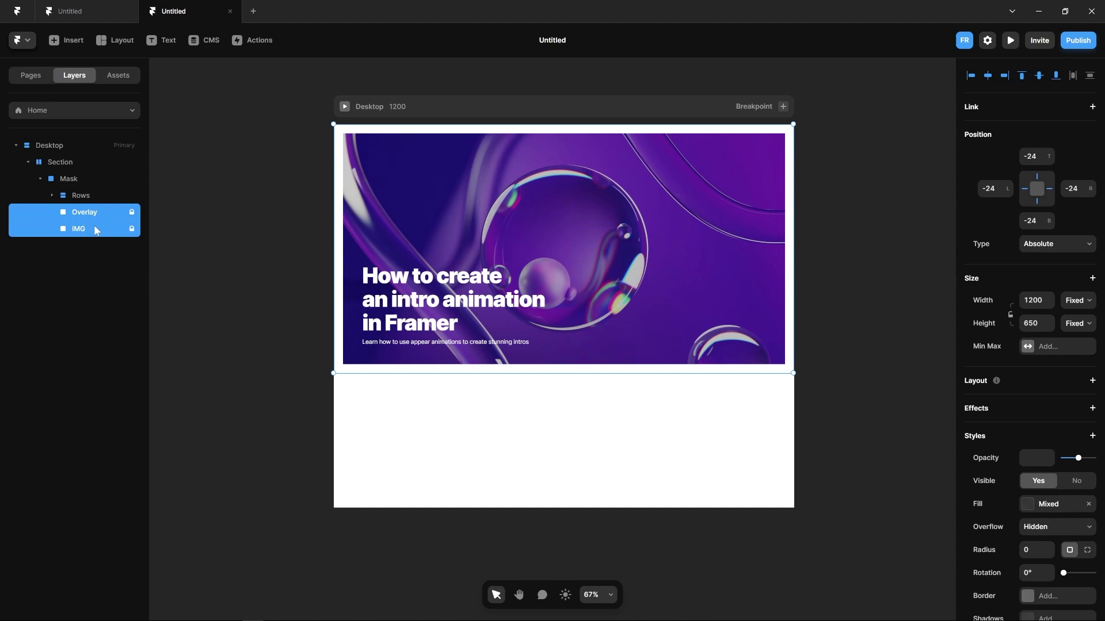
right_click(96, 229)
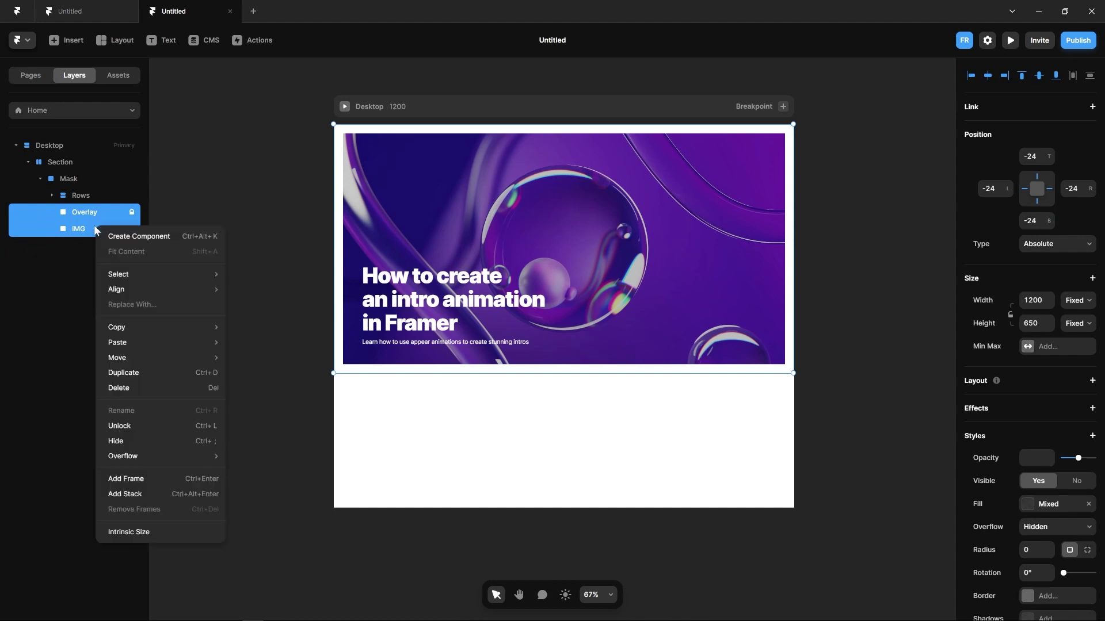
click(129, 425)
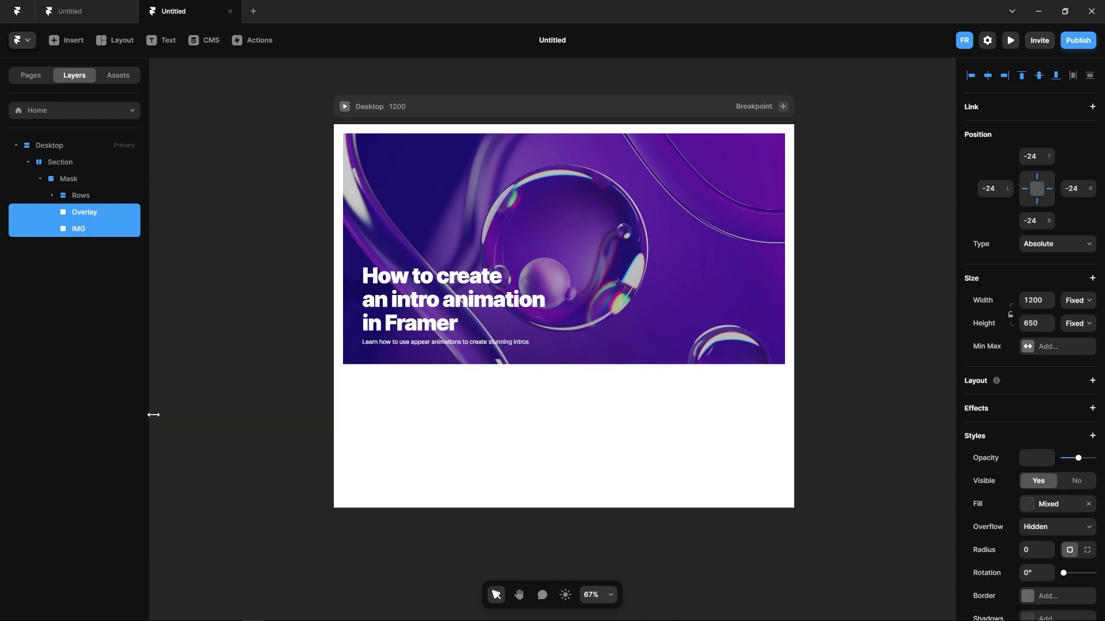
Turn Section into a component named 'Intro section'.
click(64, 163)
right_click(67, 167)
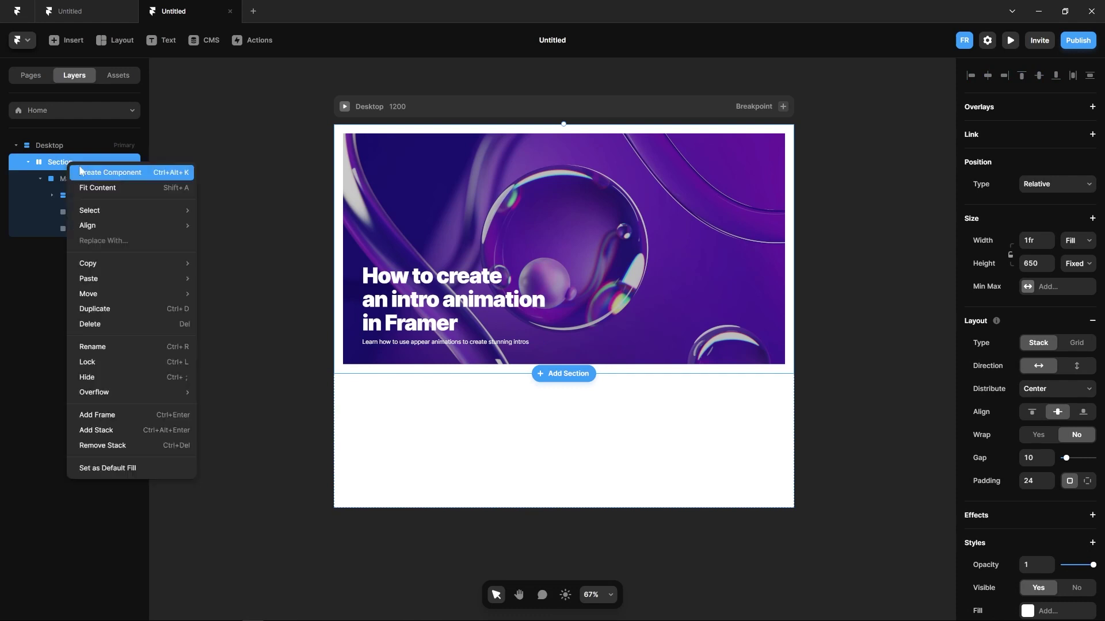
click(90, 174)
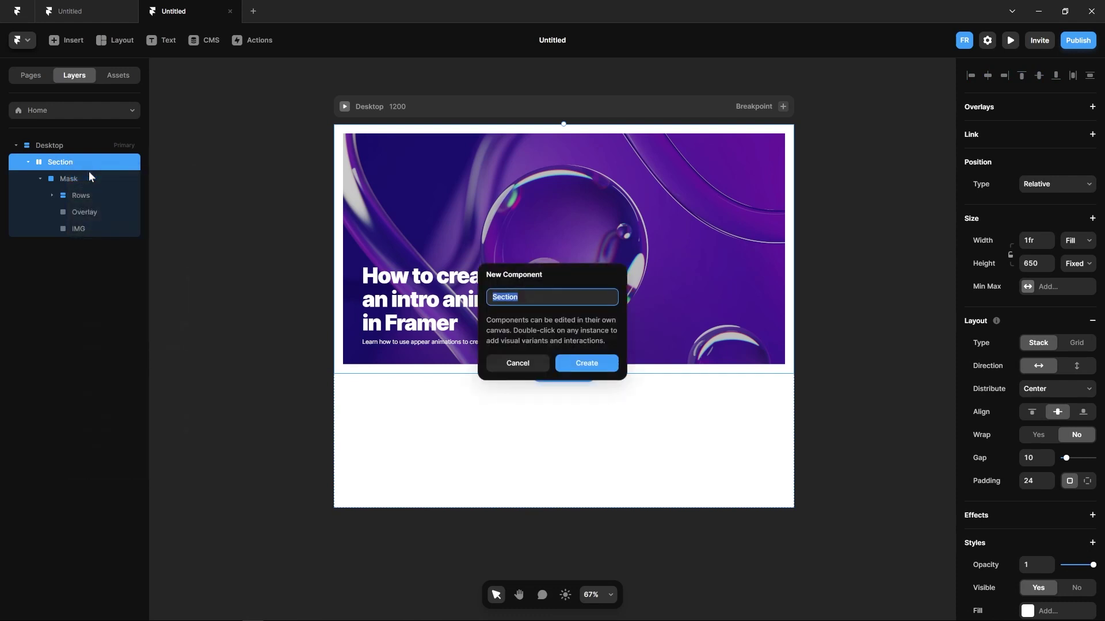
text(Intro section)
key(Return)
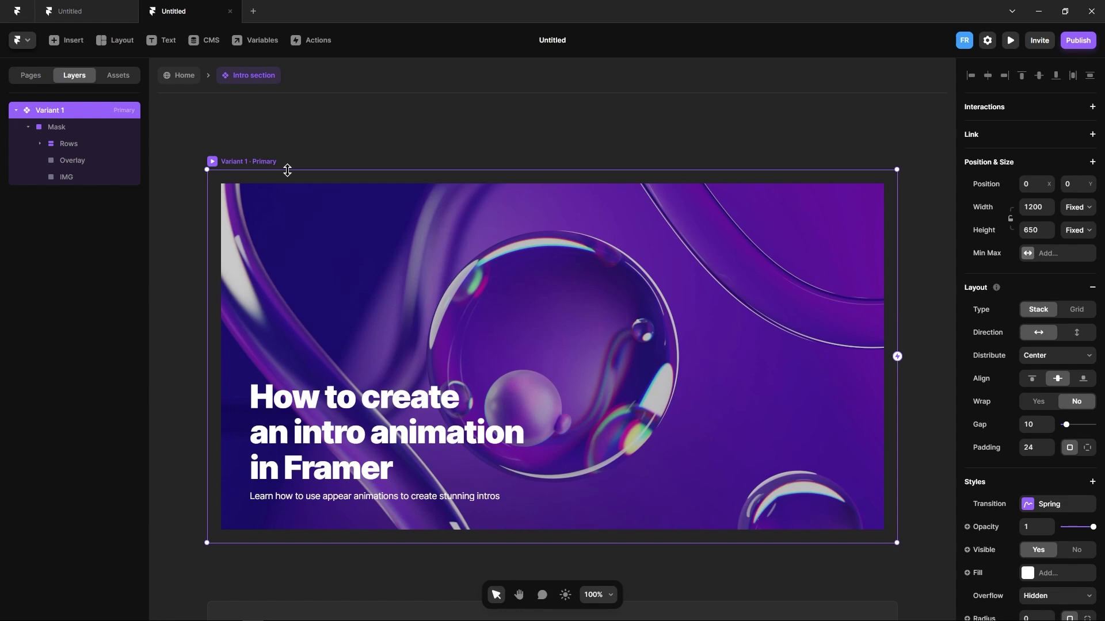
Add a second variant to the component and name it End.
scroll(722, 222, down, 3)
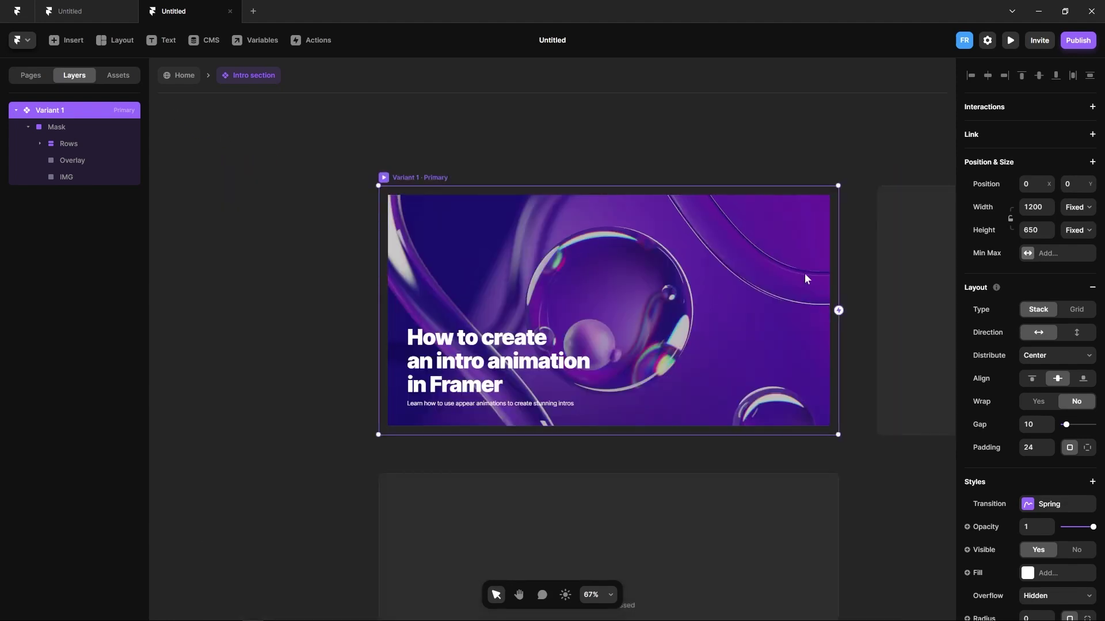
key(space)
drag(864, 295, 552, 274)
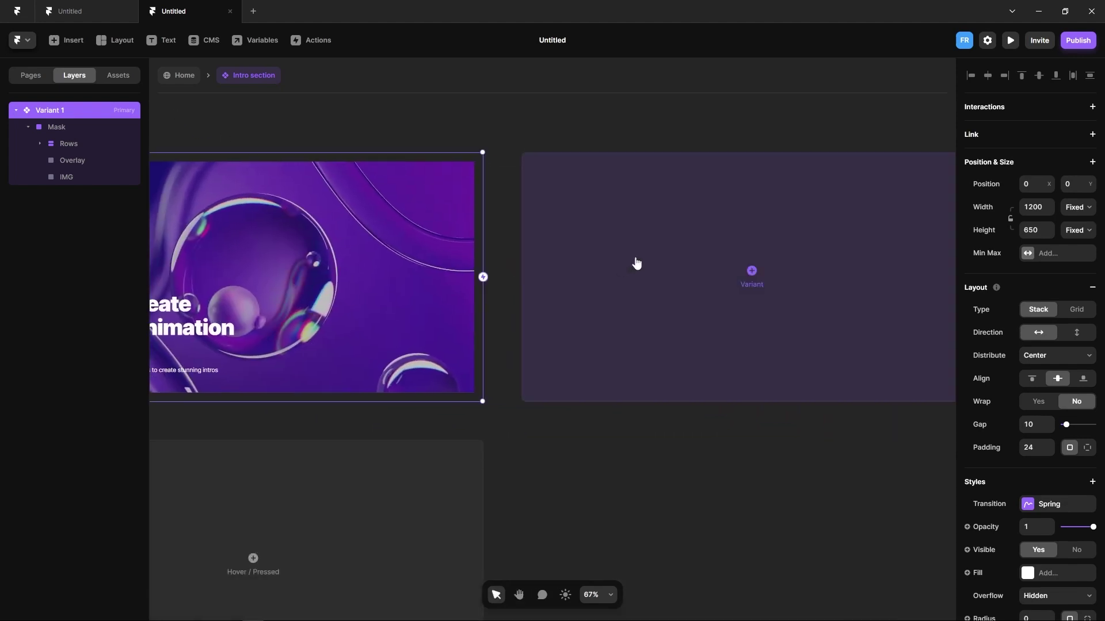
click(736, 271)
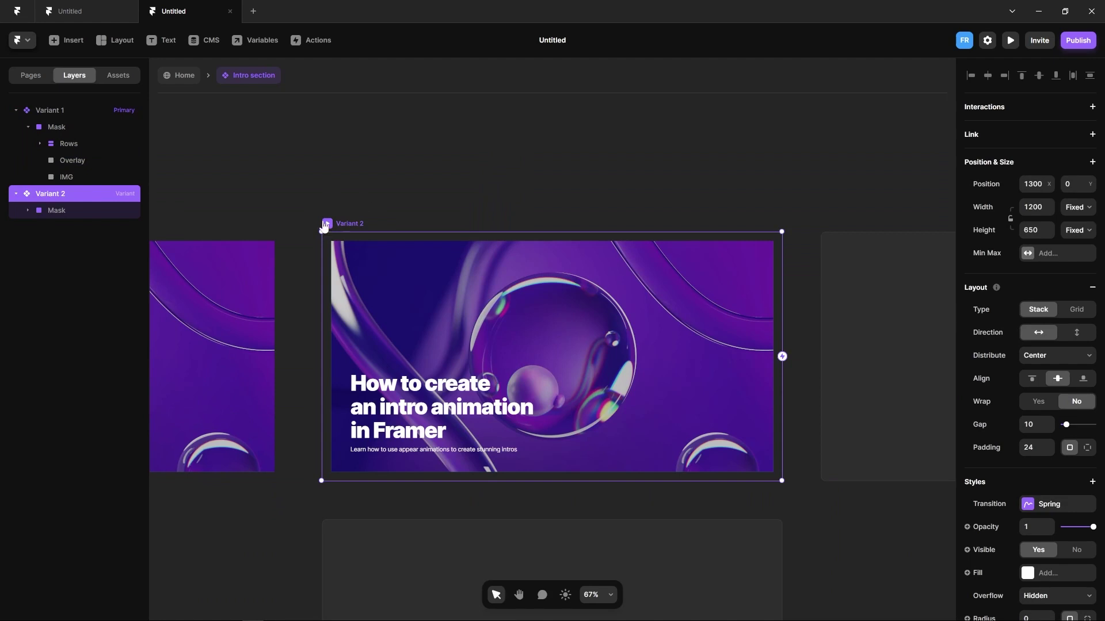
double_click(57, 193)
text(End)
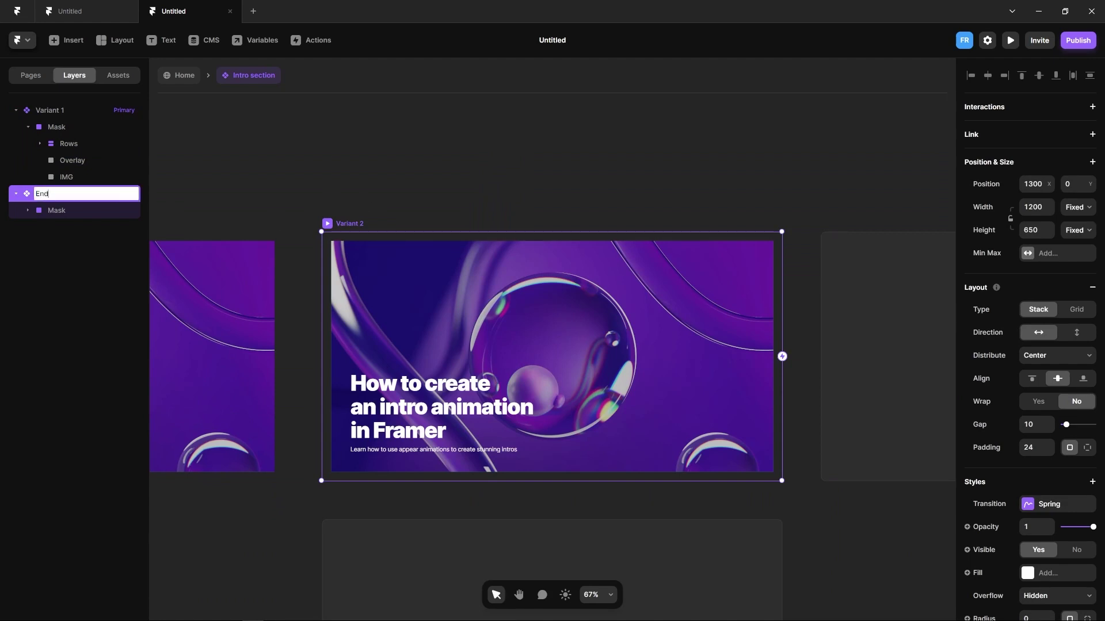
key(Return)
Rename the primary variant to Intro.
click(46, 109)
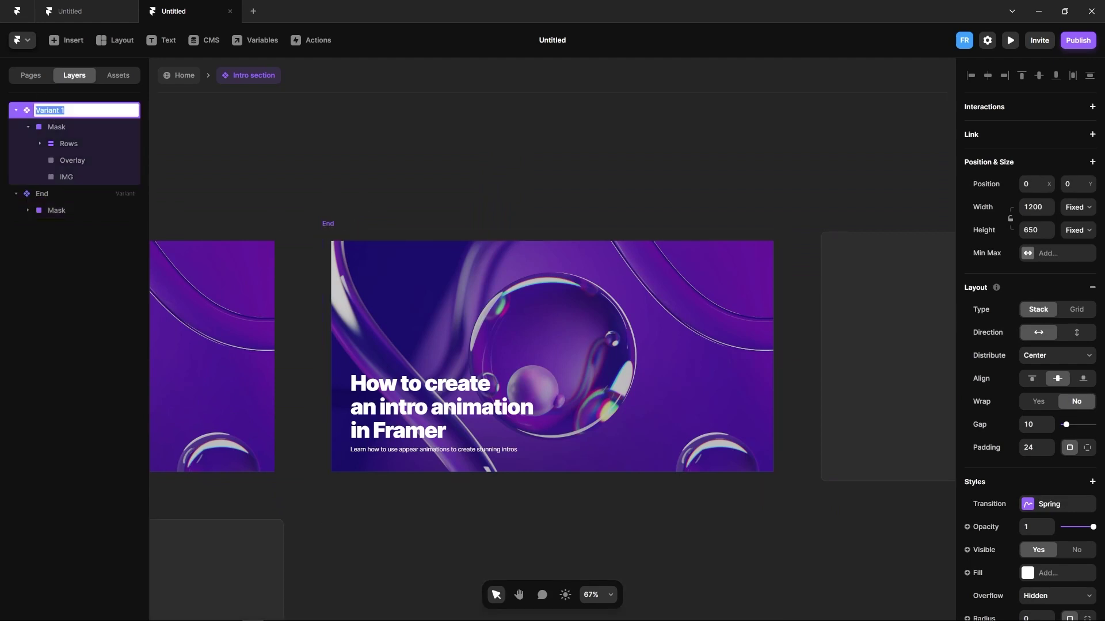
double_click(46, 109)
text(Intro)
key(Return)
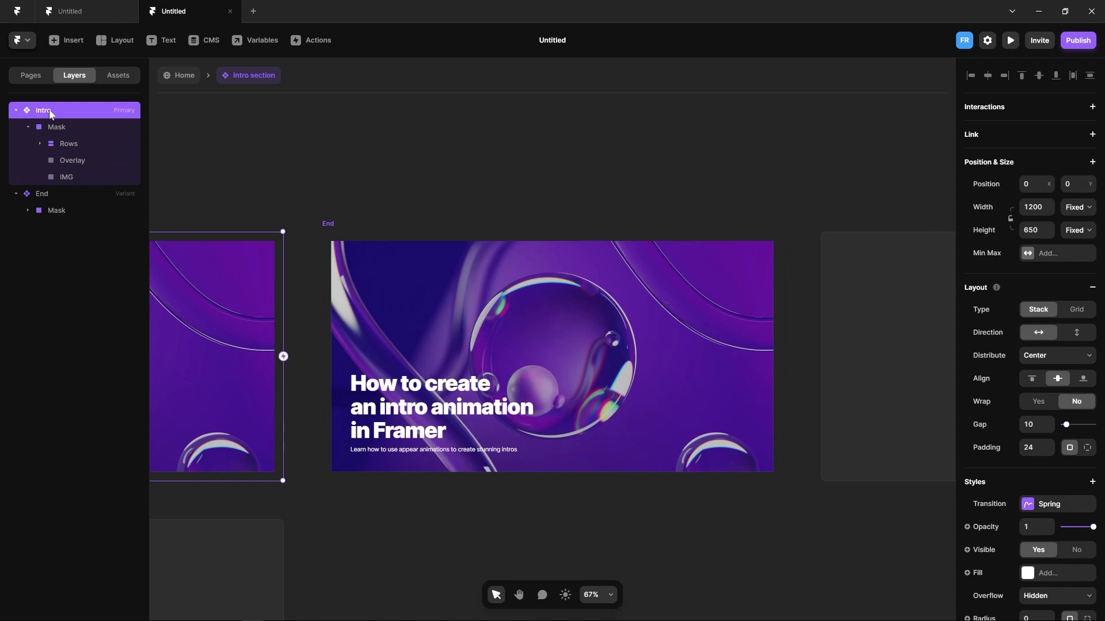
click(294, 192)
scroll(640, 151, right, 5)
key(v)
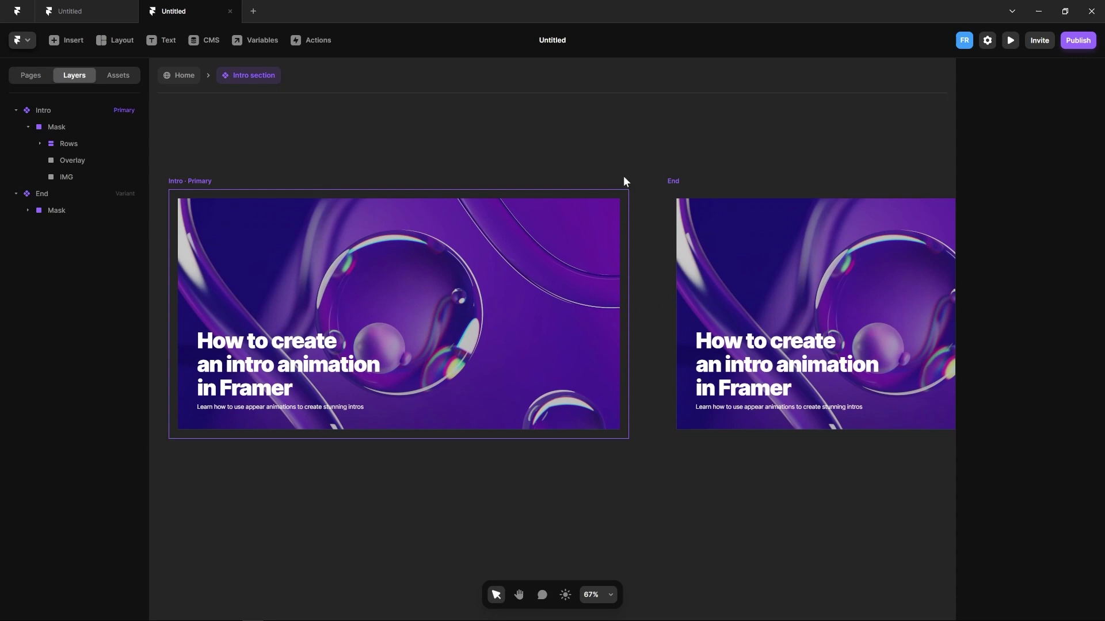
Rename the Rows stack to 'Text' and set the Intro heading's opacity to 0.
click(28, 211)
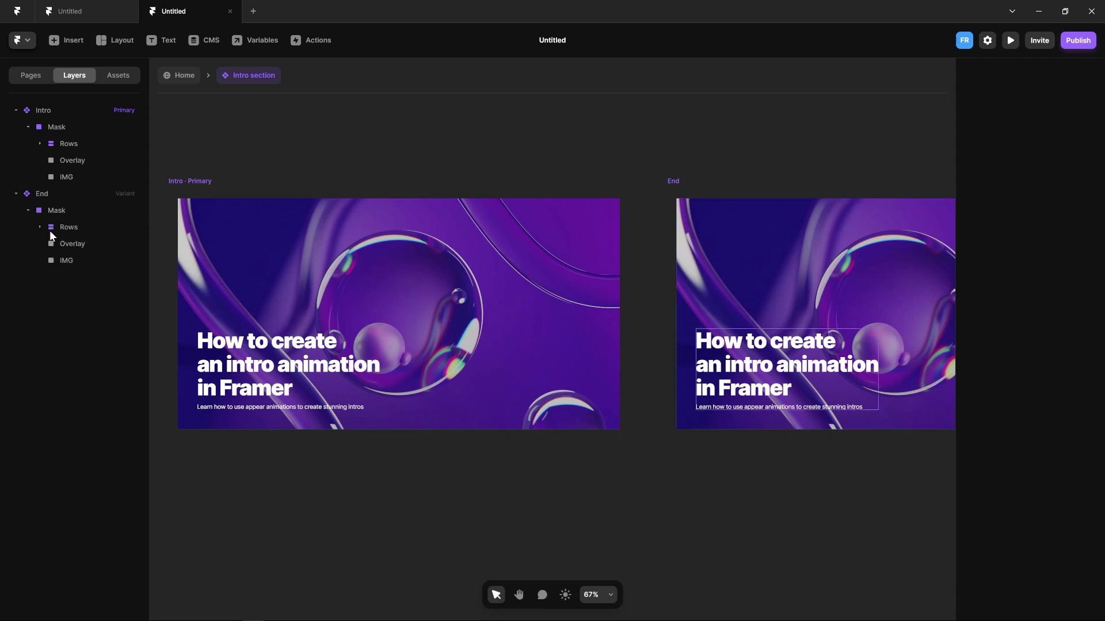
double_click(67, 144)
text(Text)
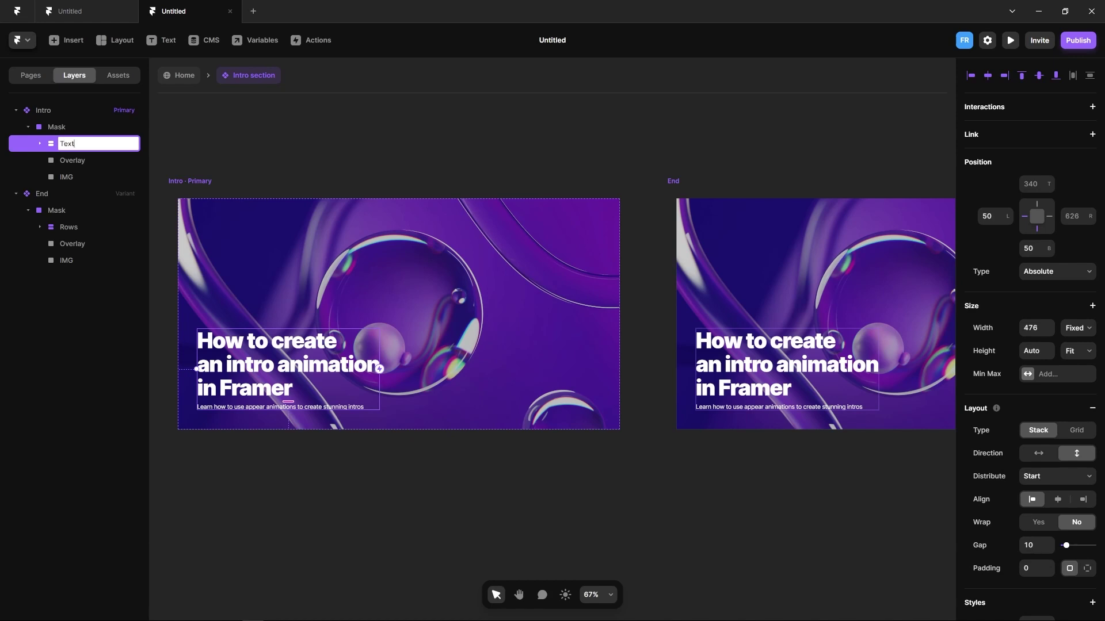
key(Return)
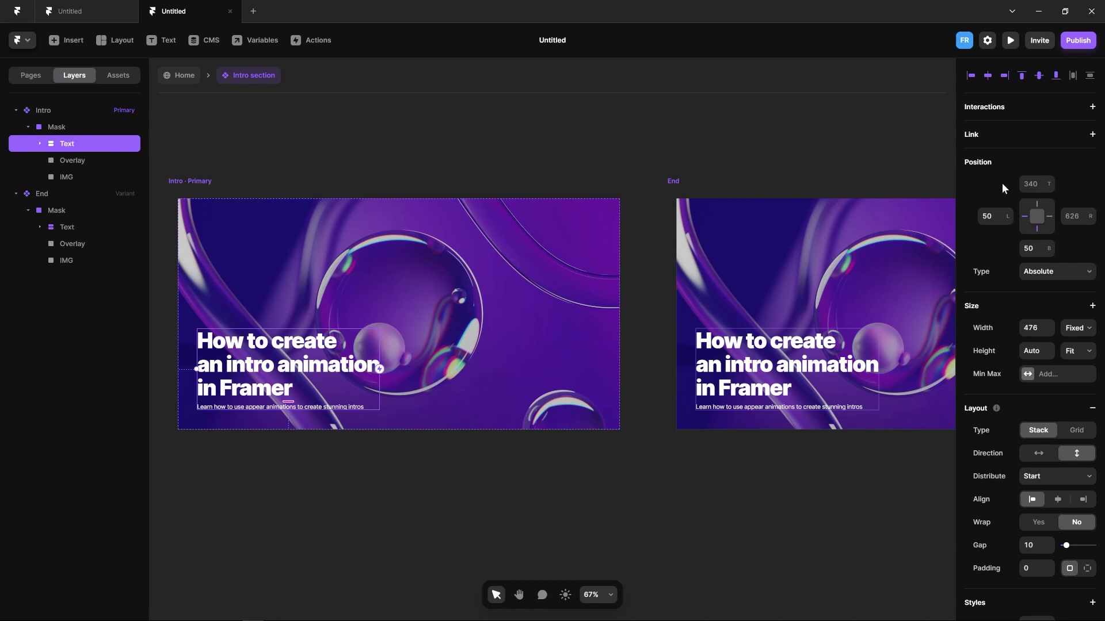
click(1027, 248)
text(-)
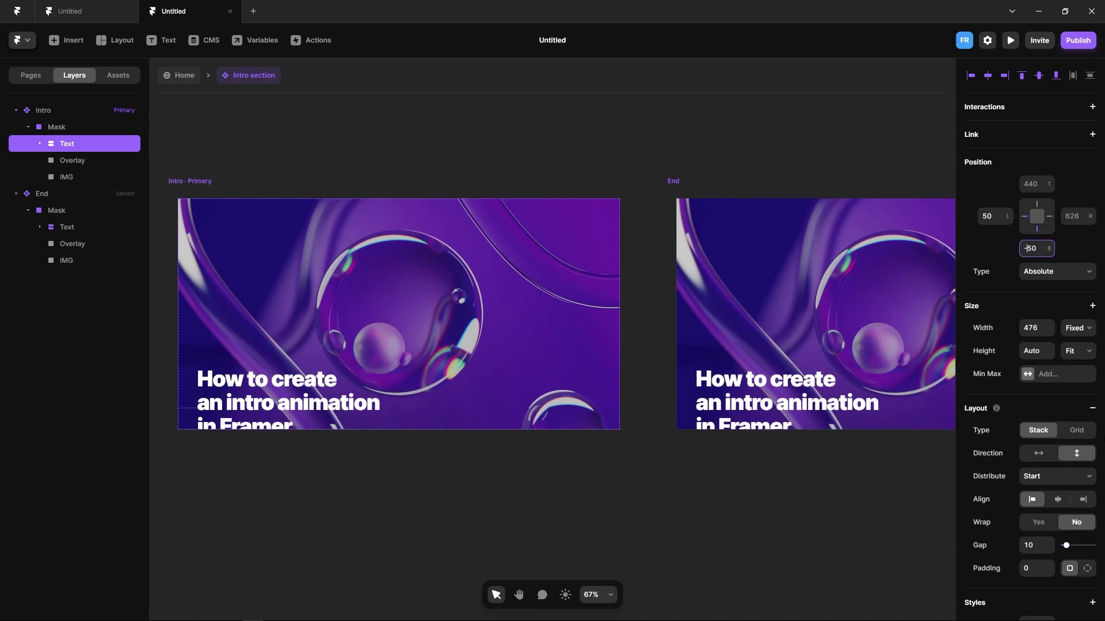
scroll(978, 486, down, 5)
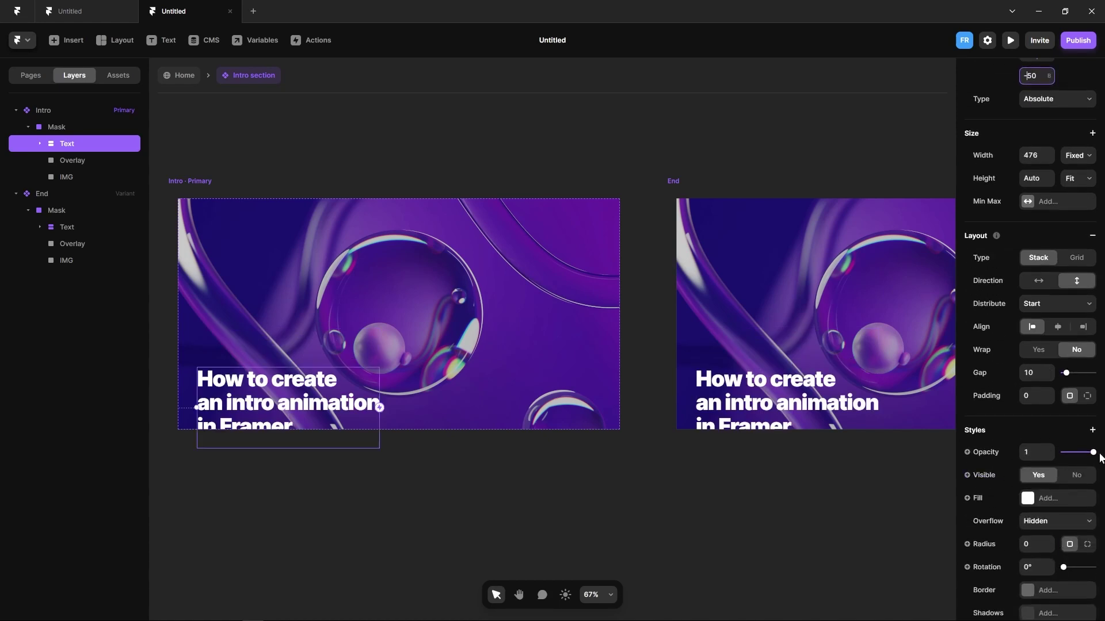
drag(1093, 453, 1060, 454)
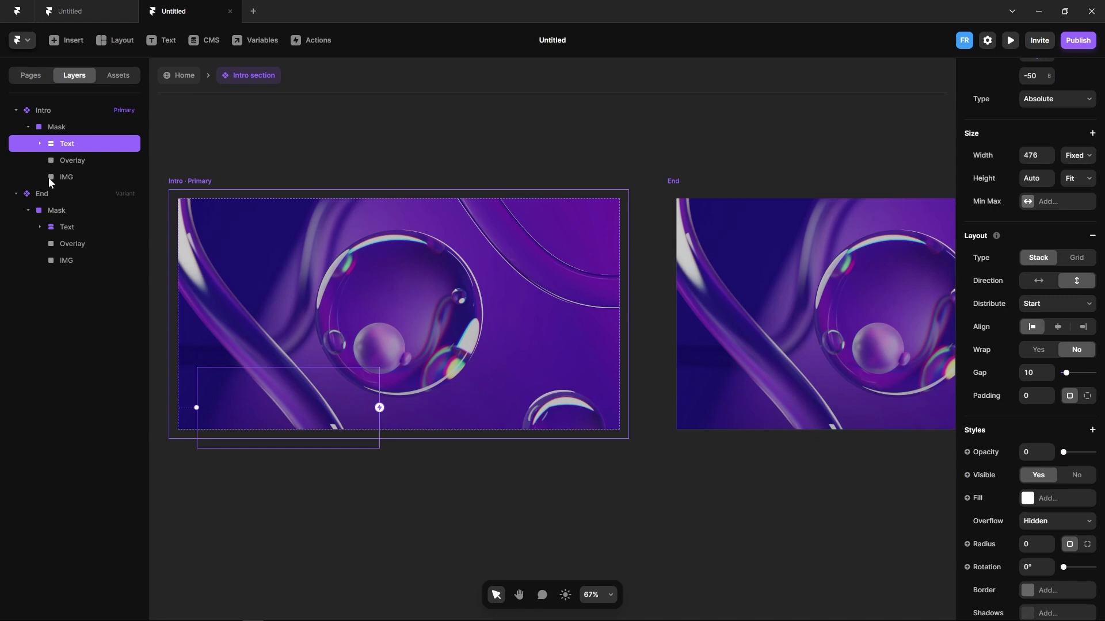
Give the End variant's text a bottom offset of 50 and opacity 1.
click(66, 228)
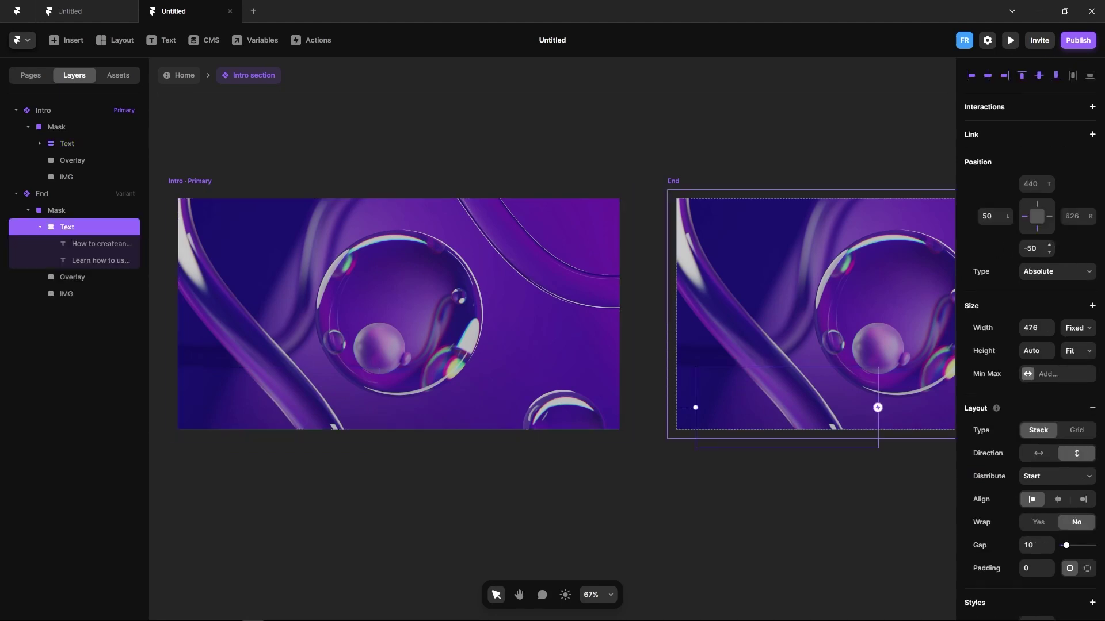
click(1030, 248)
key(Left)
key(Delete)
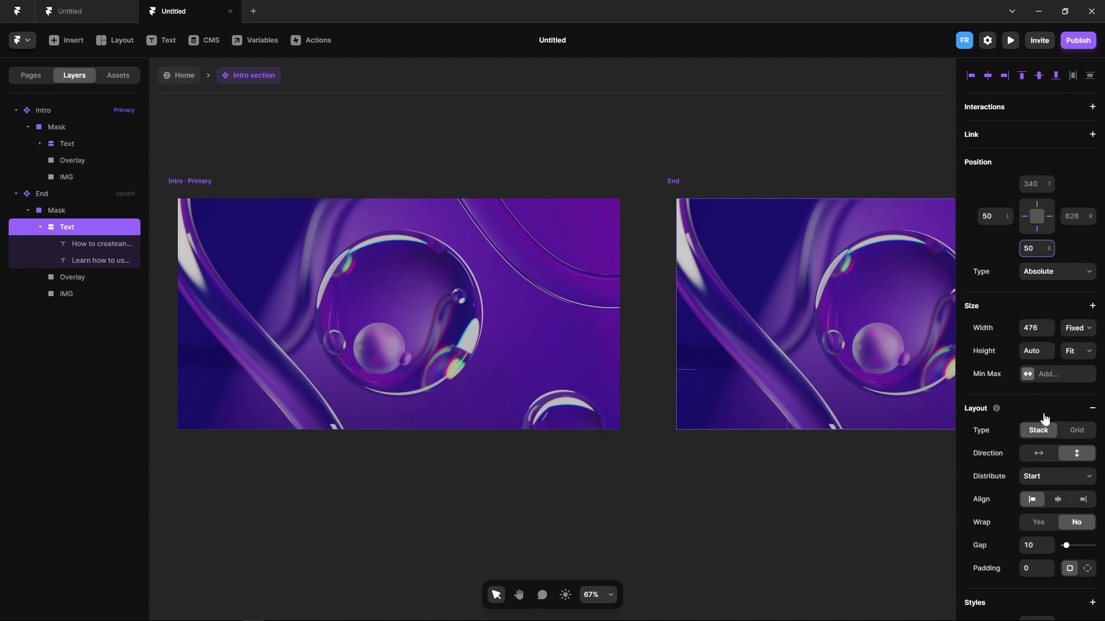
scroll(1006, 502, down, 3)
click(1020, 455)
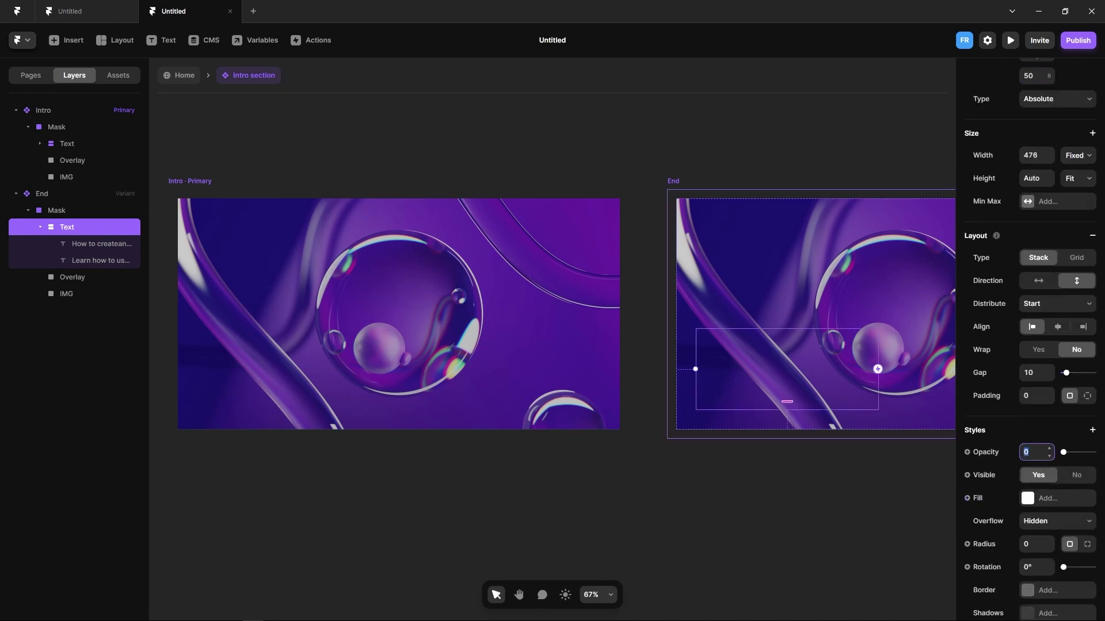
key(Return)
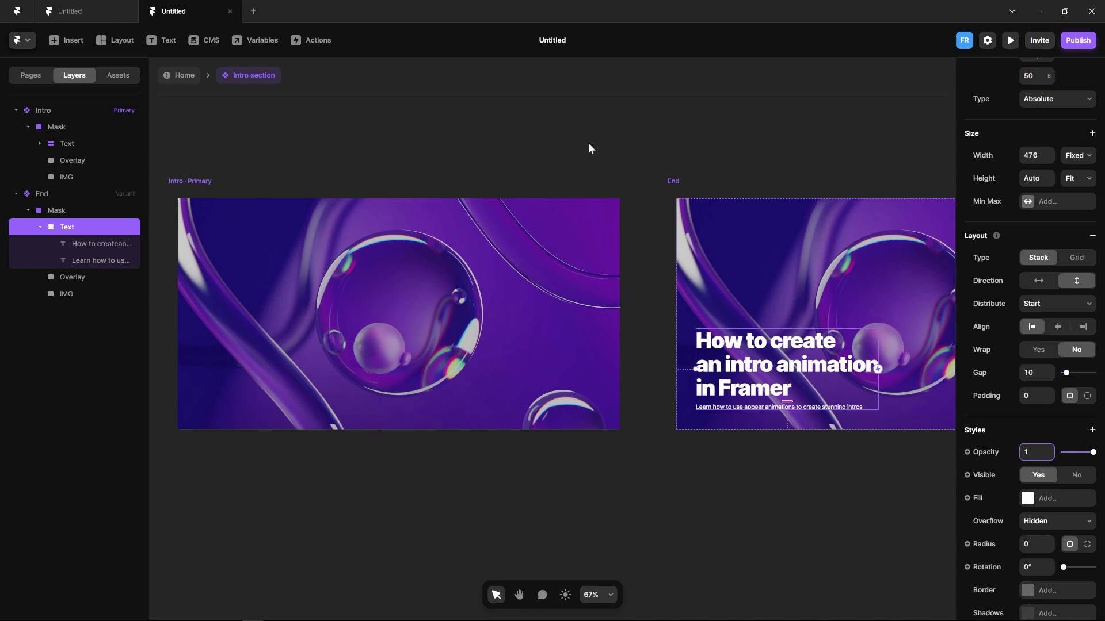
click(39, 227)
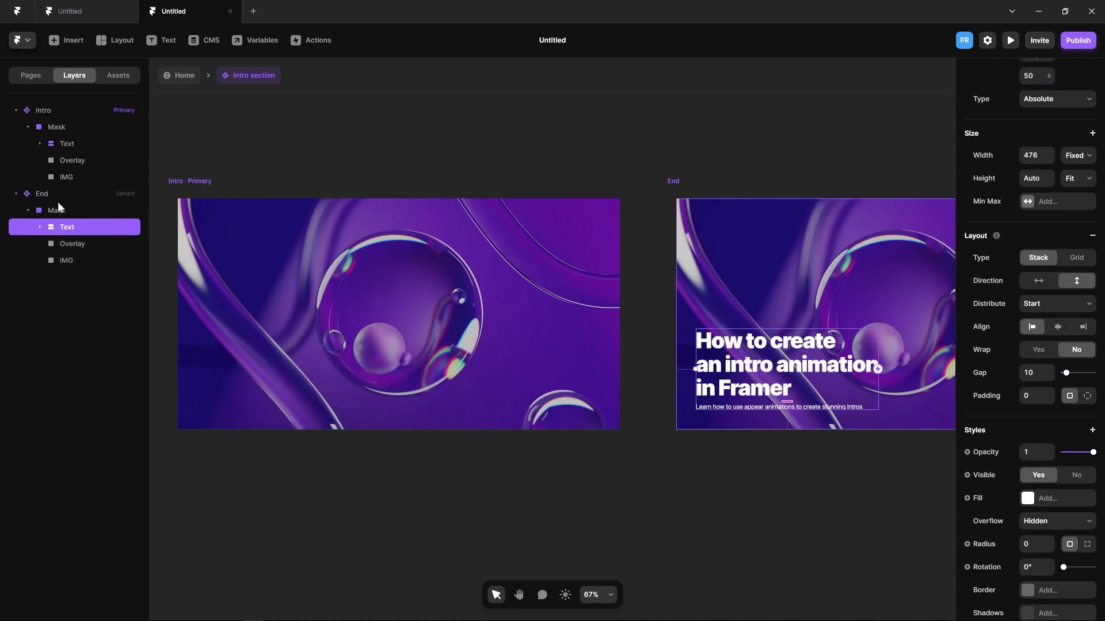
Set the Intro Overlay opacity to 0 and the End Overlay opacity to 0.2.
click(81, 160)
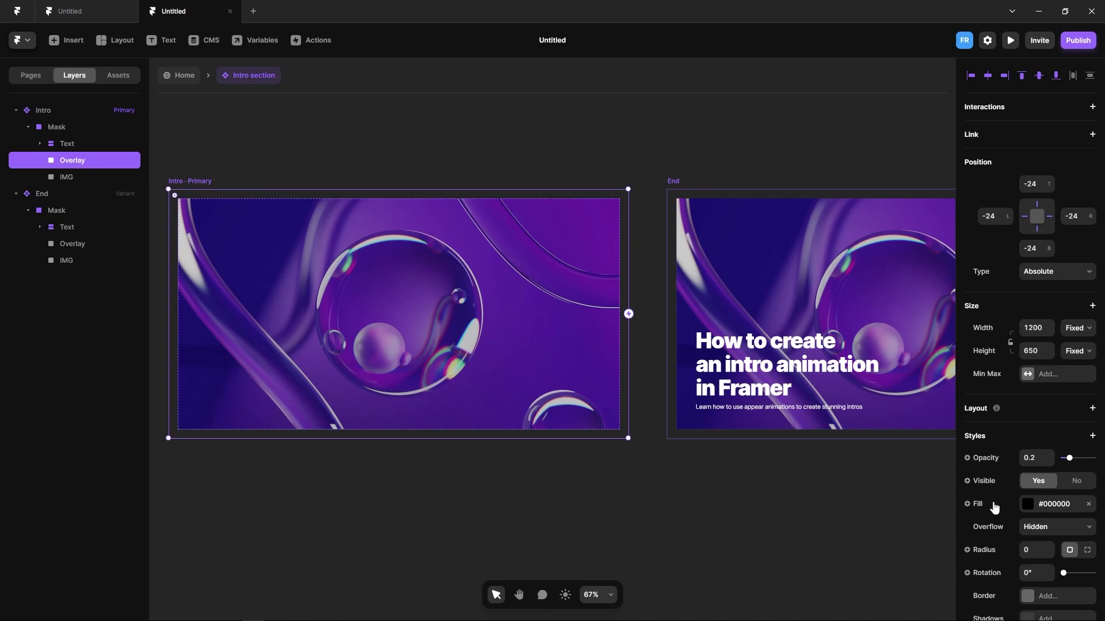
drag(1069, 459, 1053, 461)
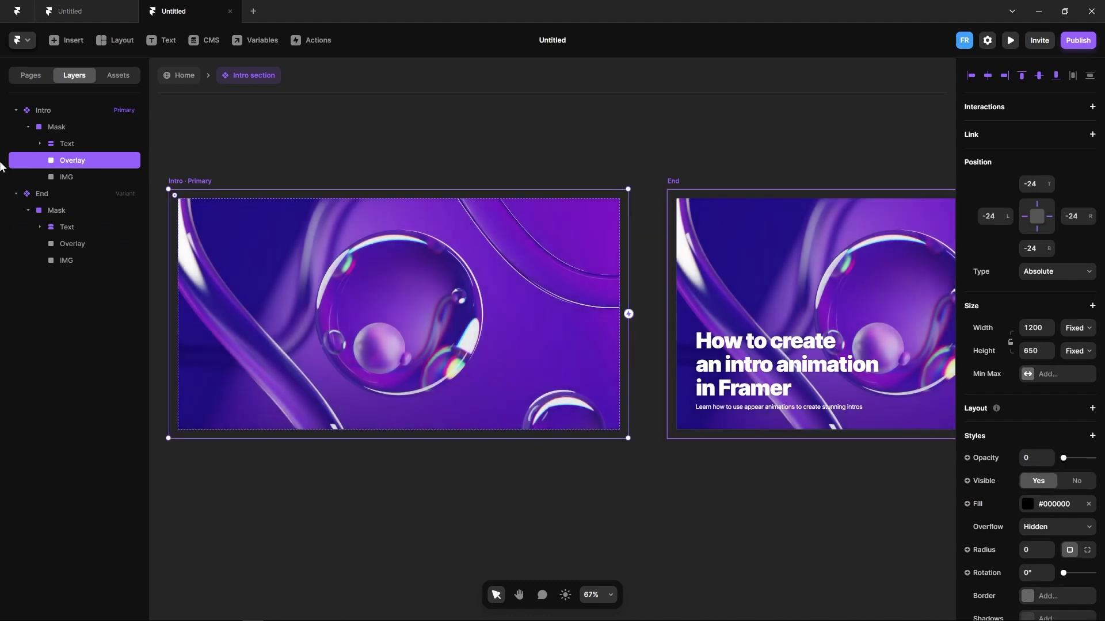
click(78, 244)
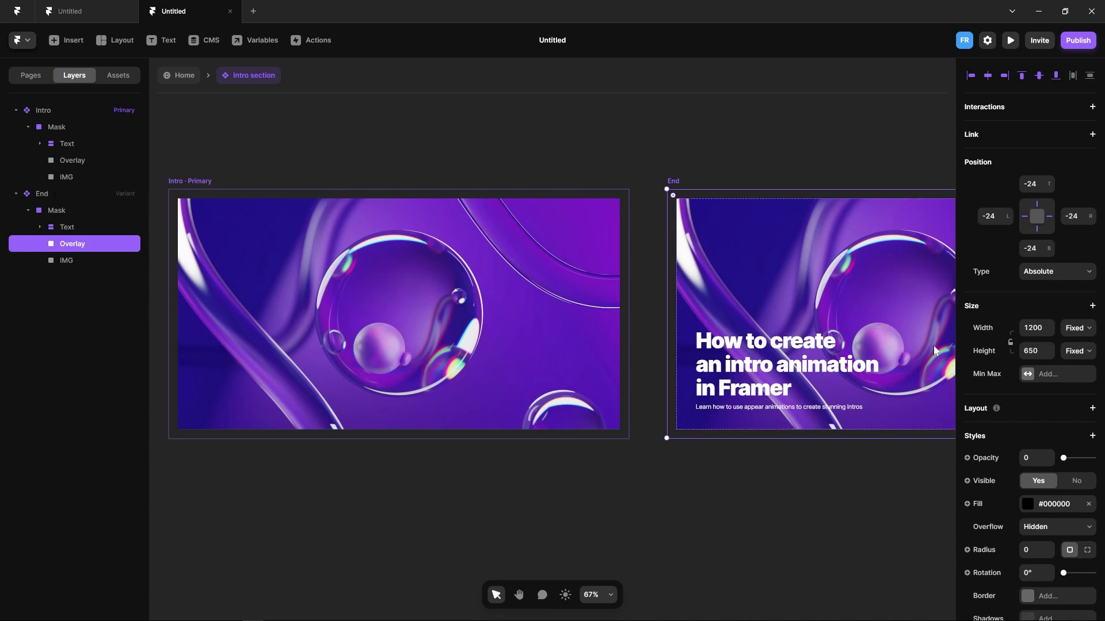
click(1026, 457)
text(.2)
Set the End variant's Mask corner radius to 16.
scroll(605, 157, down, 1)
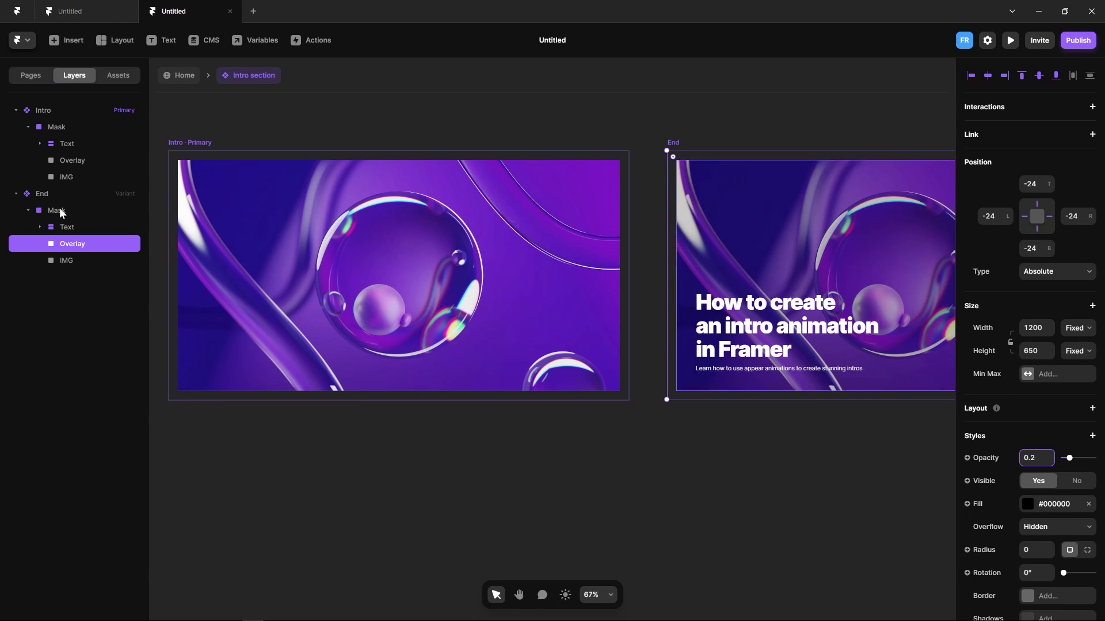
click(60, 208)
click(1033, 463)
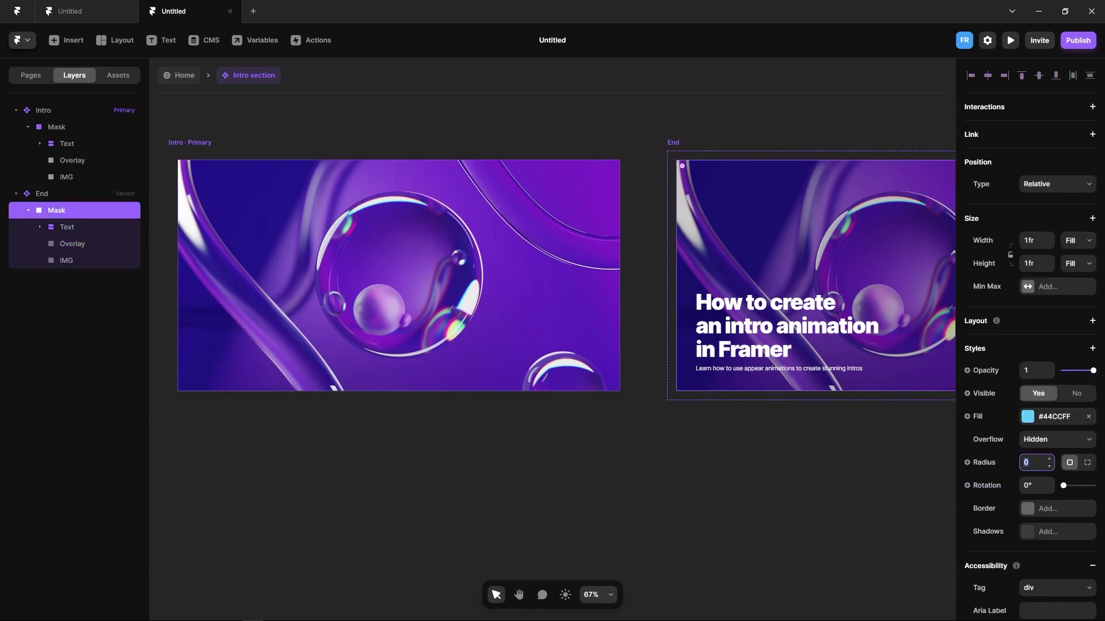
text(16)
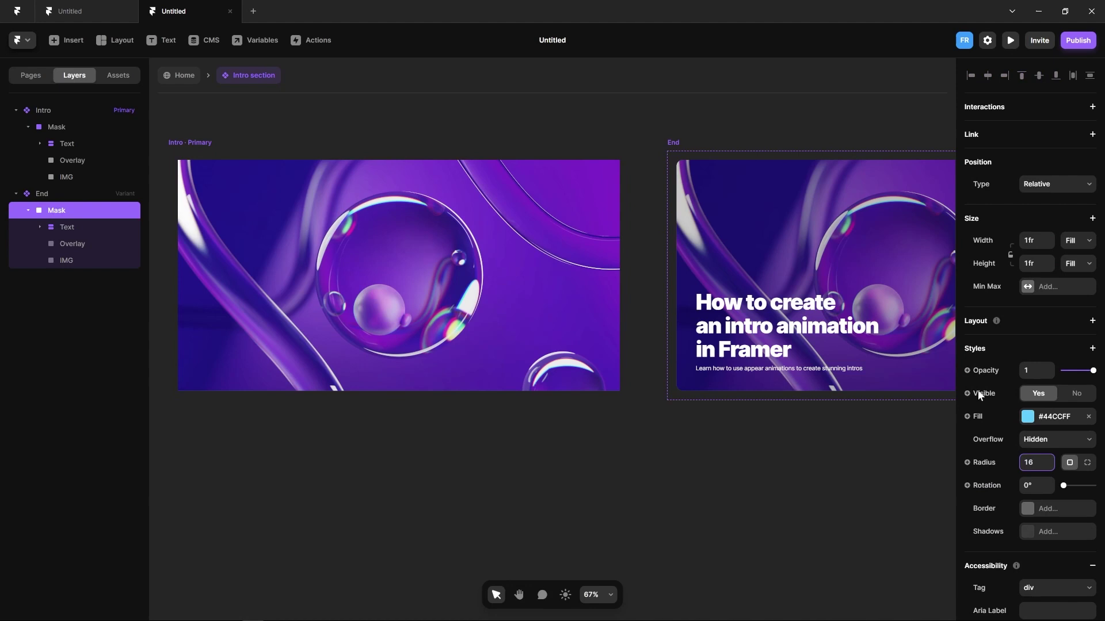
Fill the Intro variant's Mask with black (#000000).
click(67, 127)
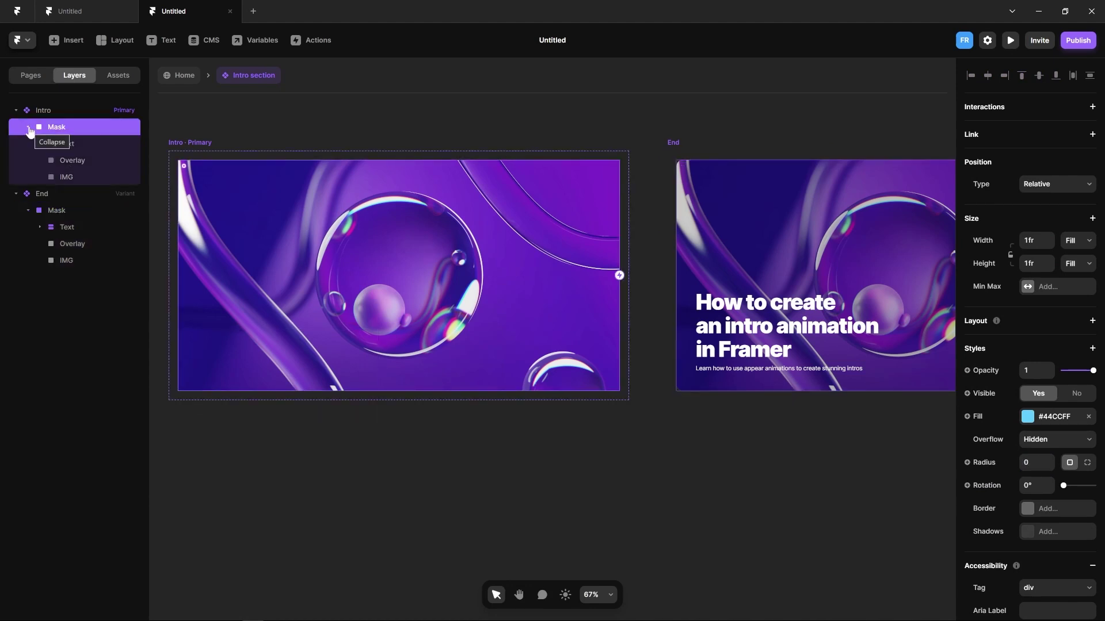
click(1027, 416)
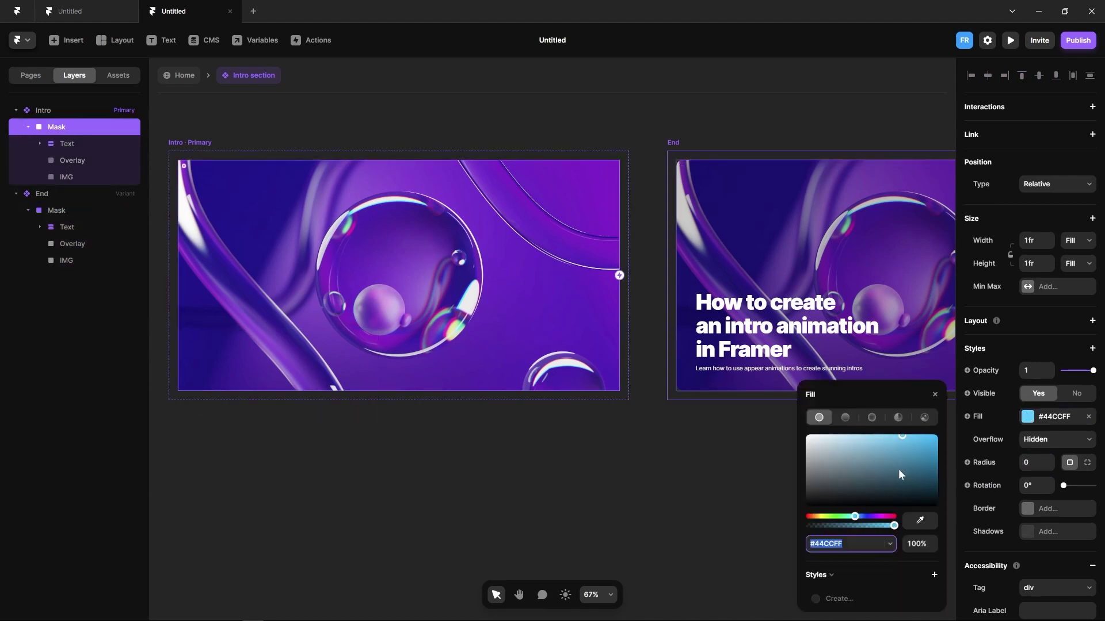
drag(899, 469, 779, 519)
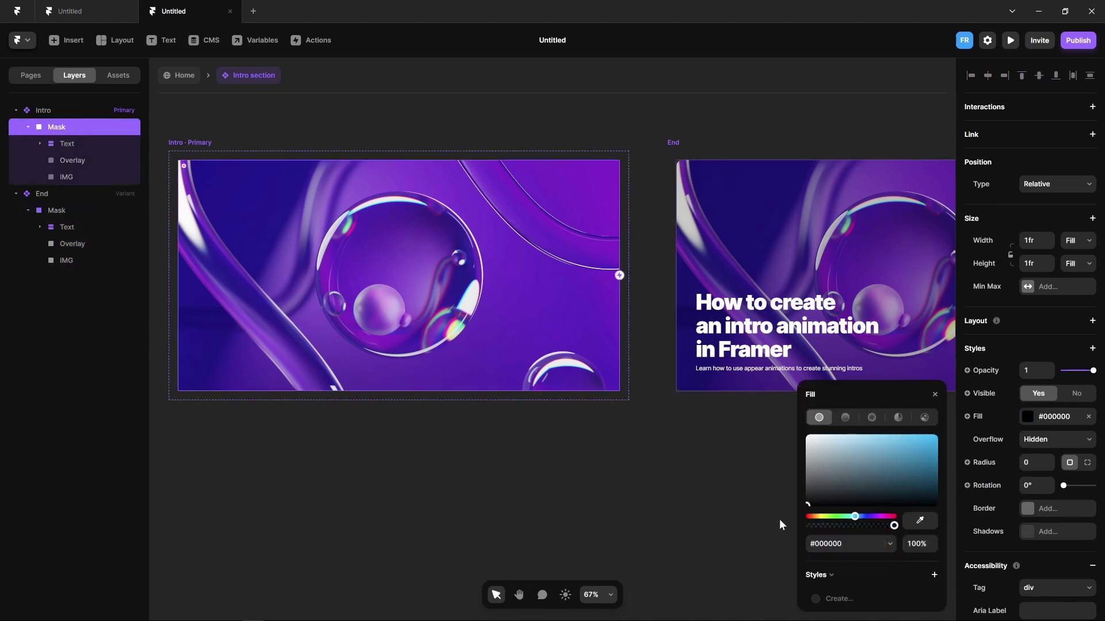
click(935, 397)
click(647, 451)
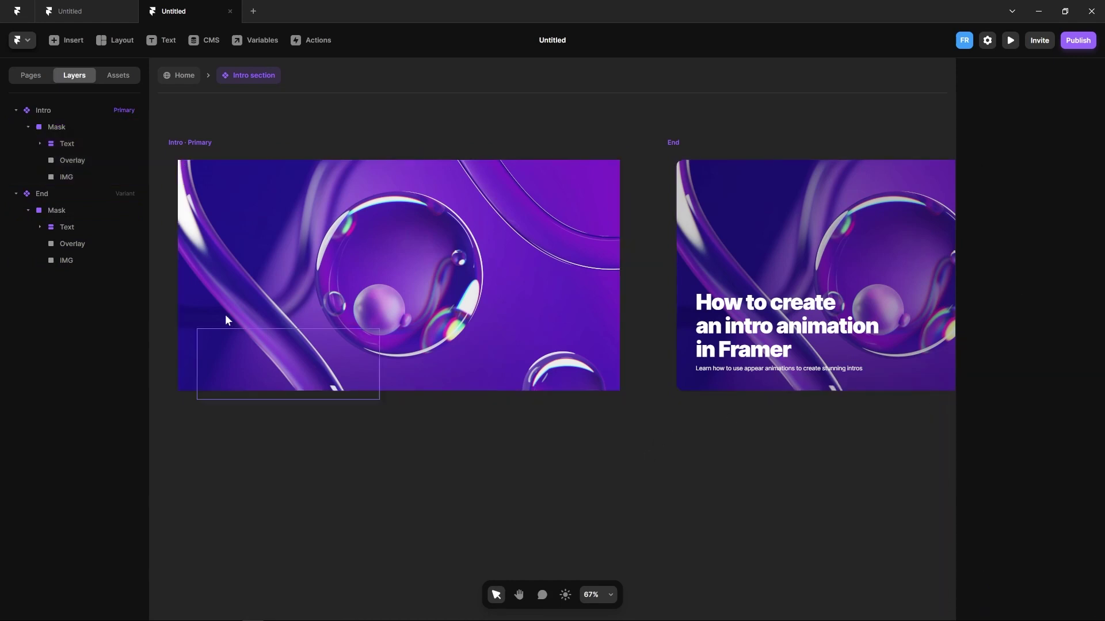
Set the Intro IMG opacity to 0 and the End IMG opacity to 1.
click(71, 177)
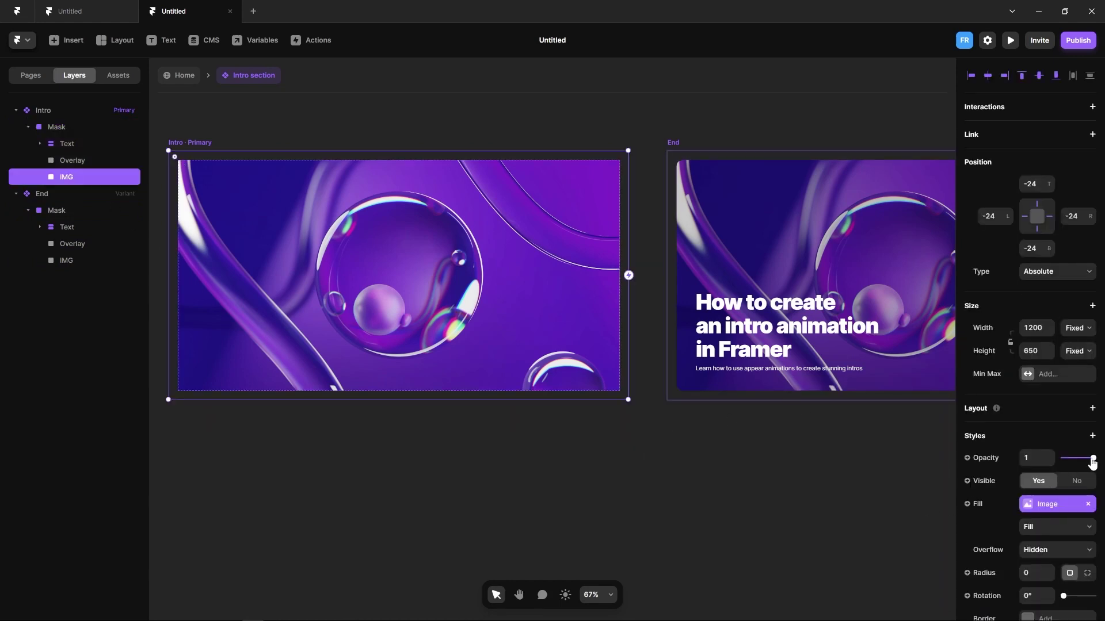
drag(1092, 463, 1062, 459)
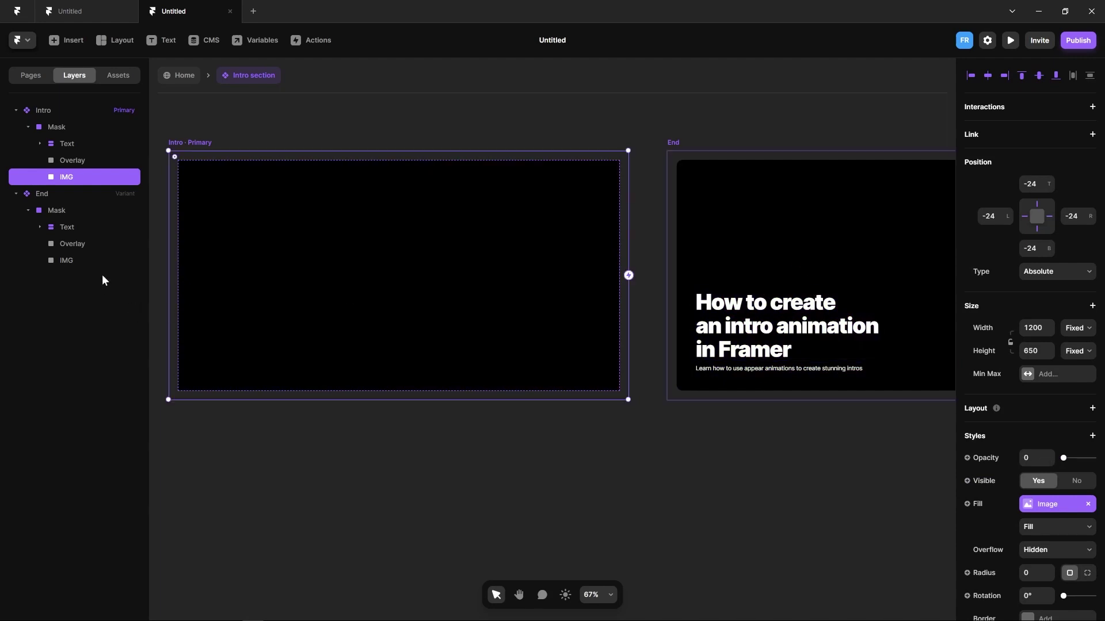
click(70, 260)
click(1033, 458)
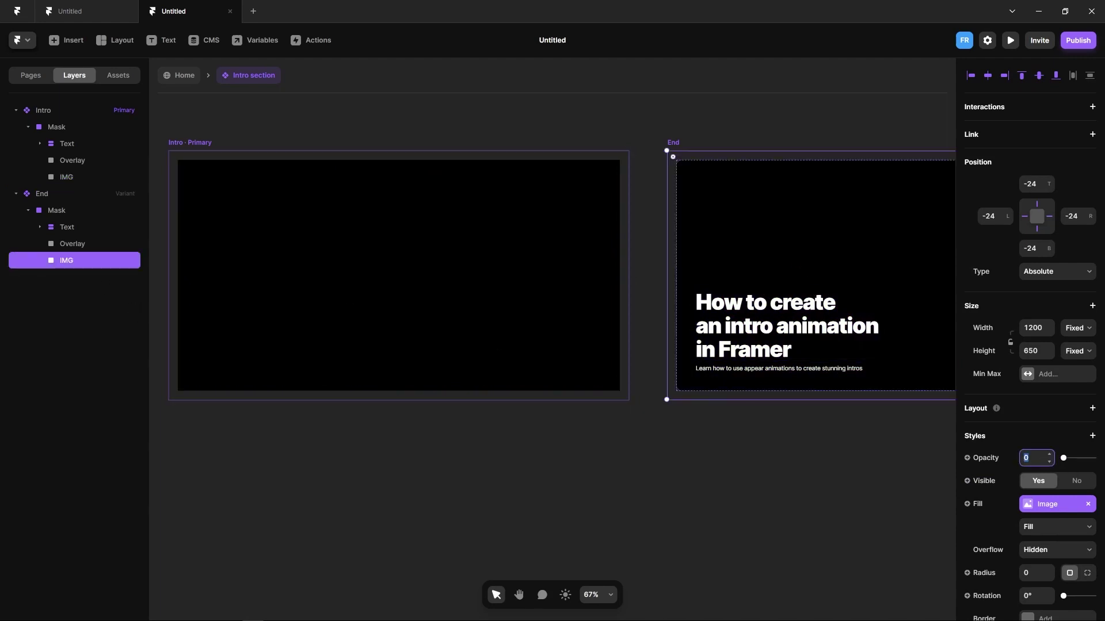
text(1)
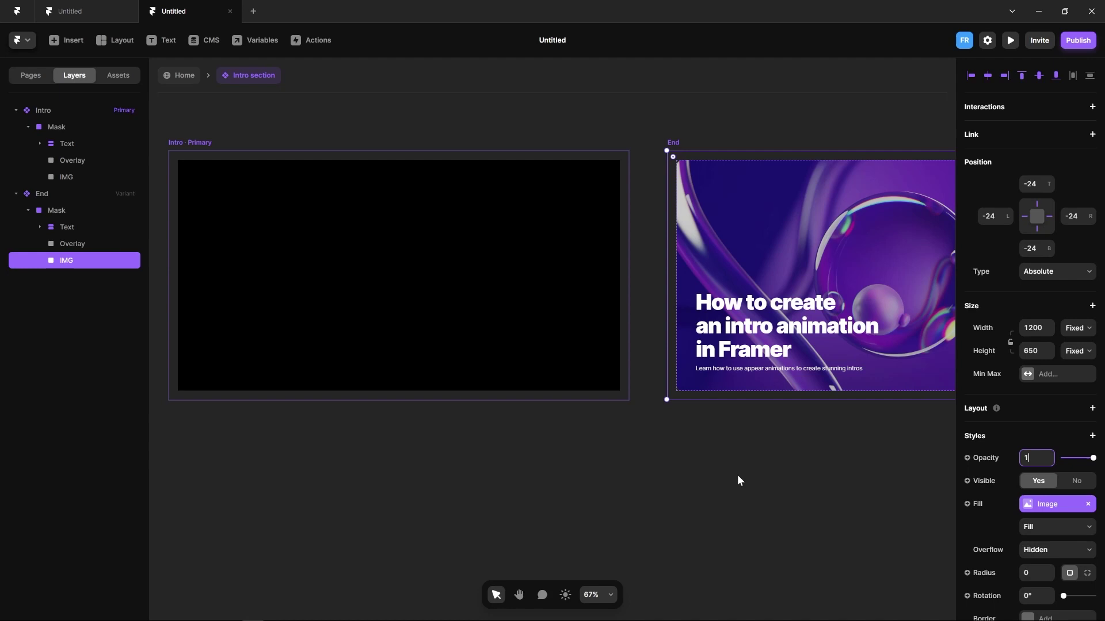
click(739, 474)
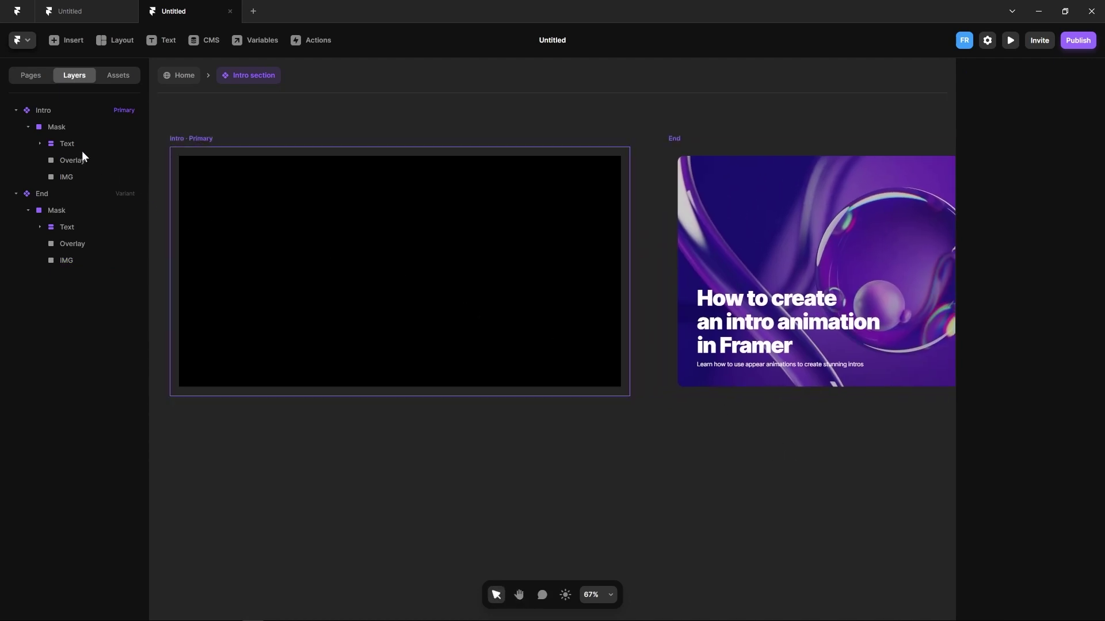
Give the Intro variant's Mask a fixed width of 20.
click(56, 124)
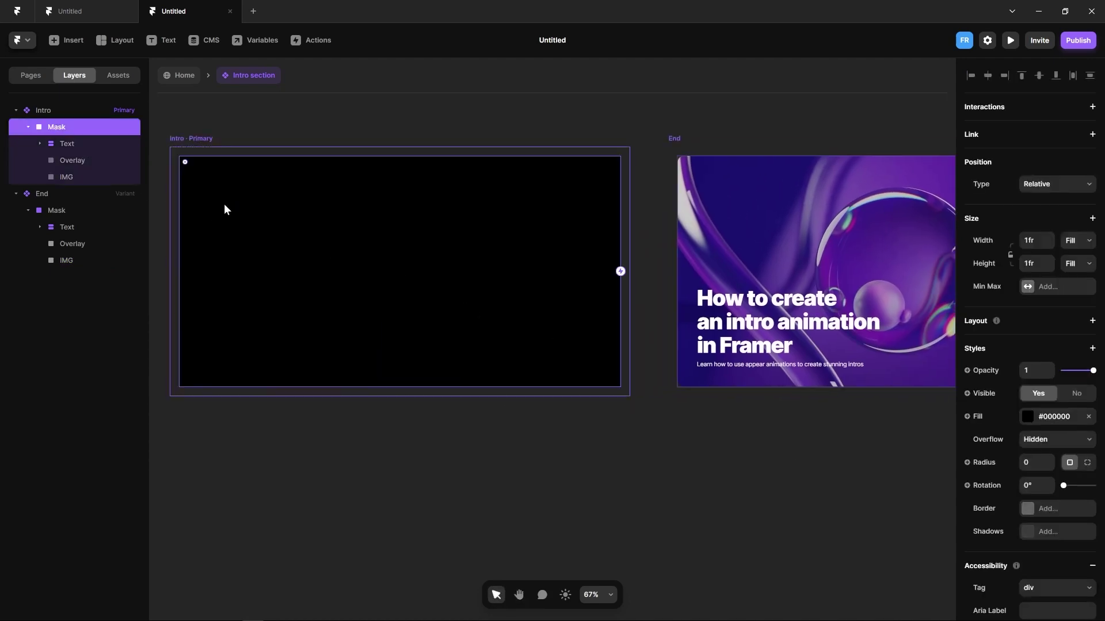
click(1073, 241)
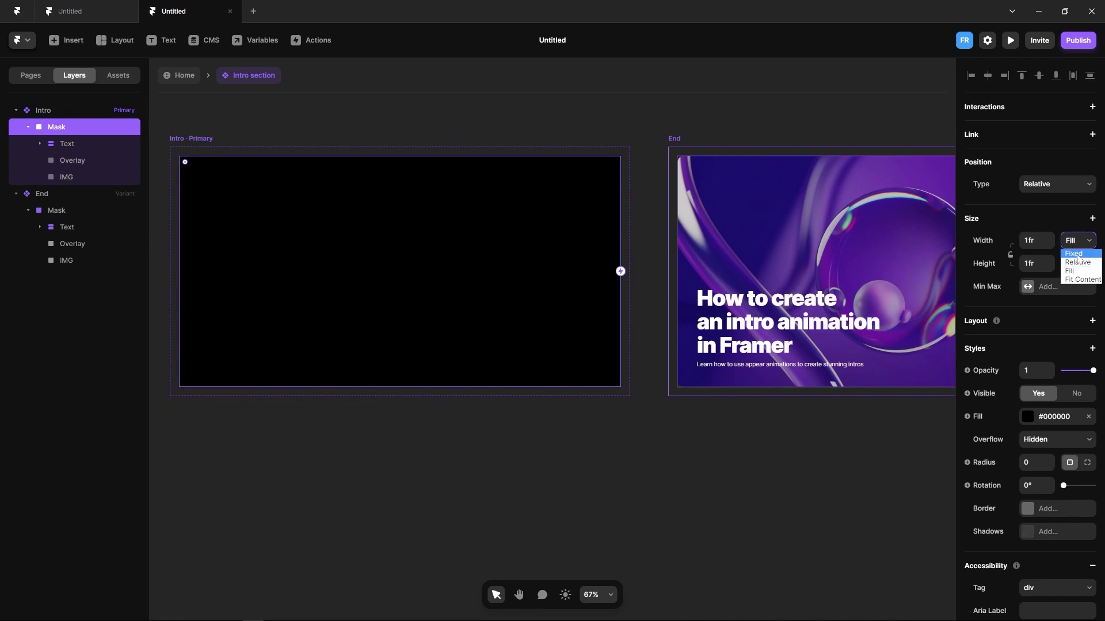
click(1076, 255)
click(1033, 241)
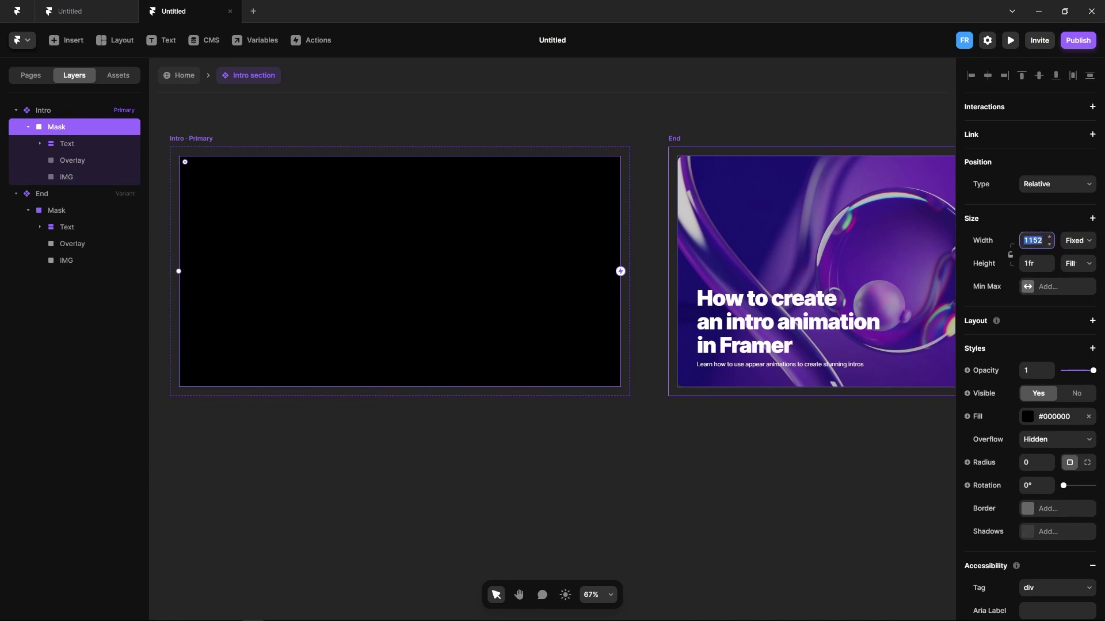
text(20)
key(Return)
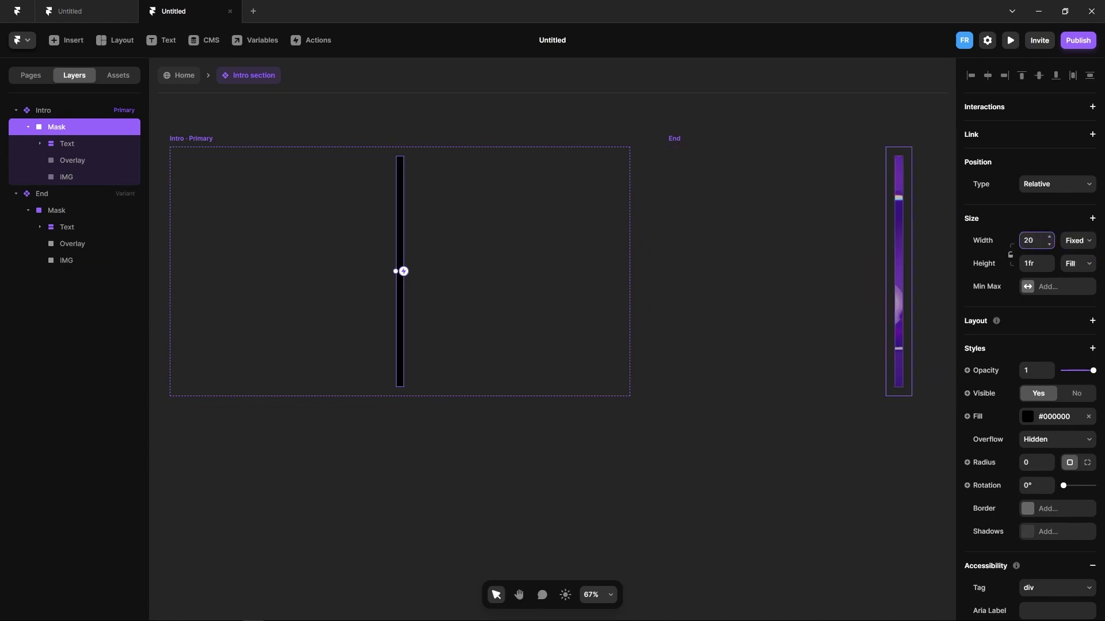
Set the End variant's Mask width to 1152.
click(58, 211)
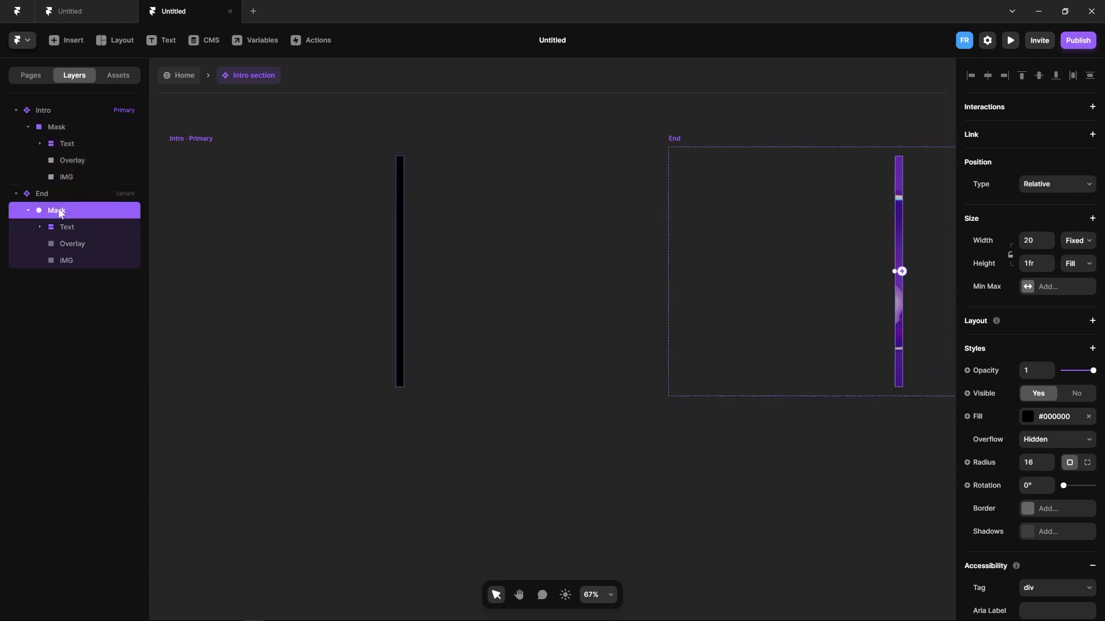
click(1031, 240)
text(1152)
key(Return)
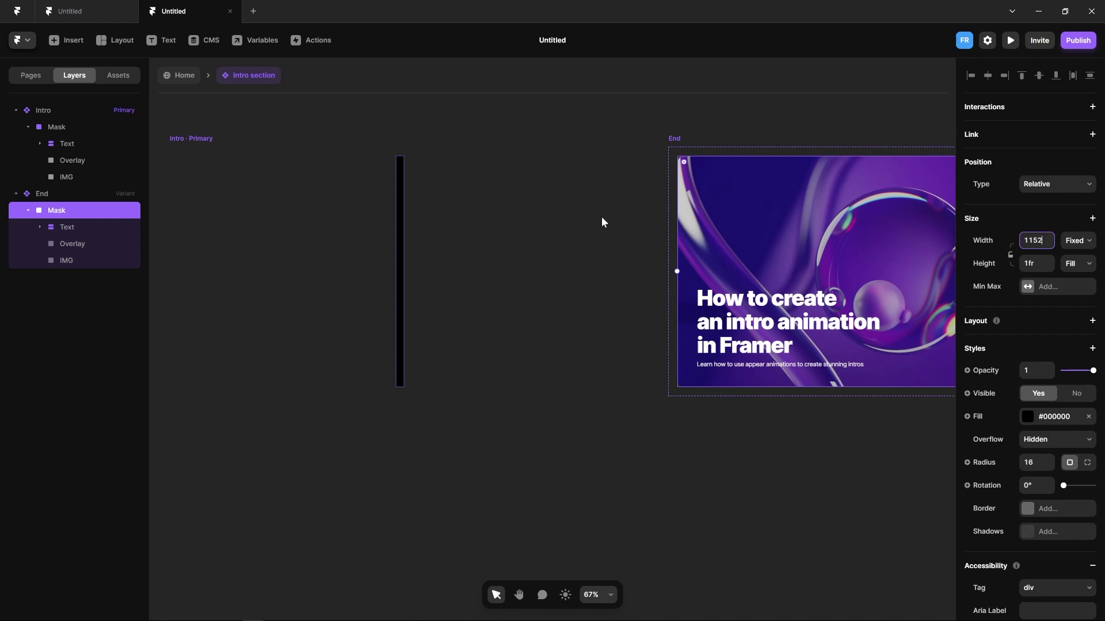
click(589, 223)
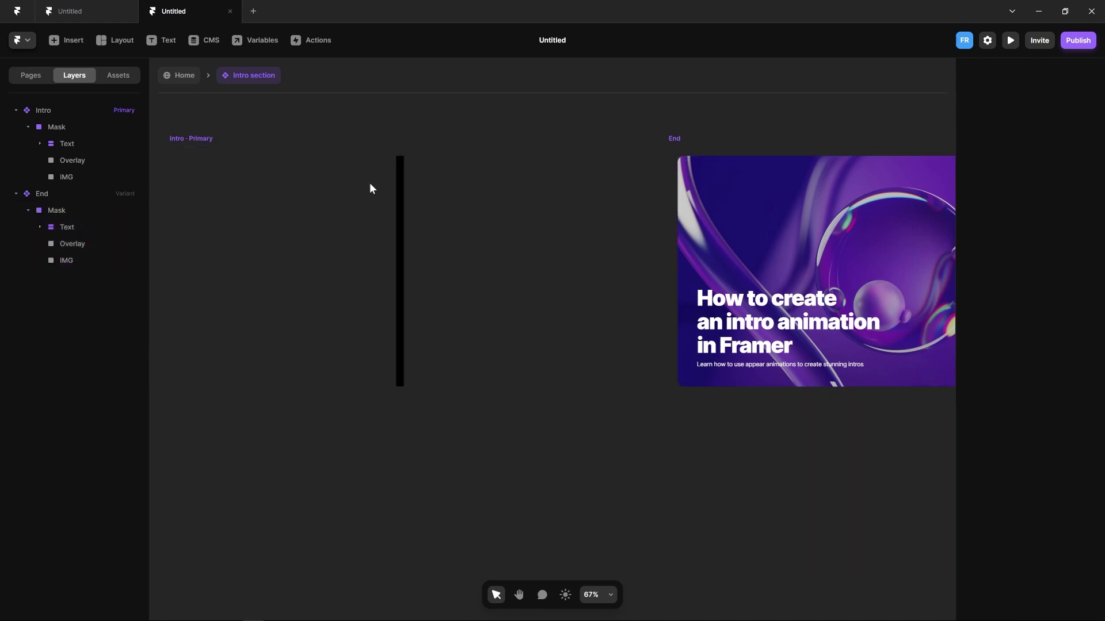
Link the Intro variant to End with an Appear trigger.
click(204, 138)
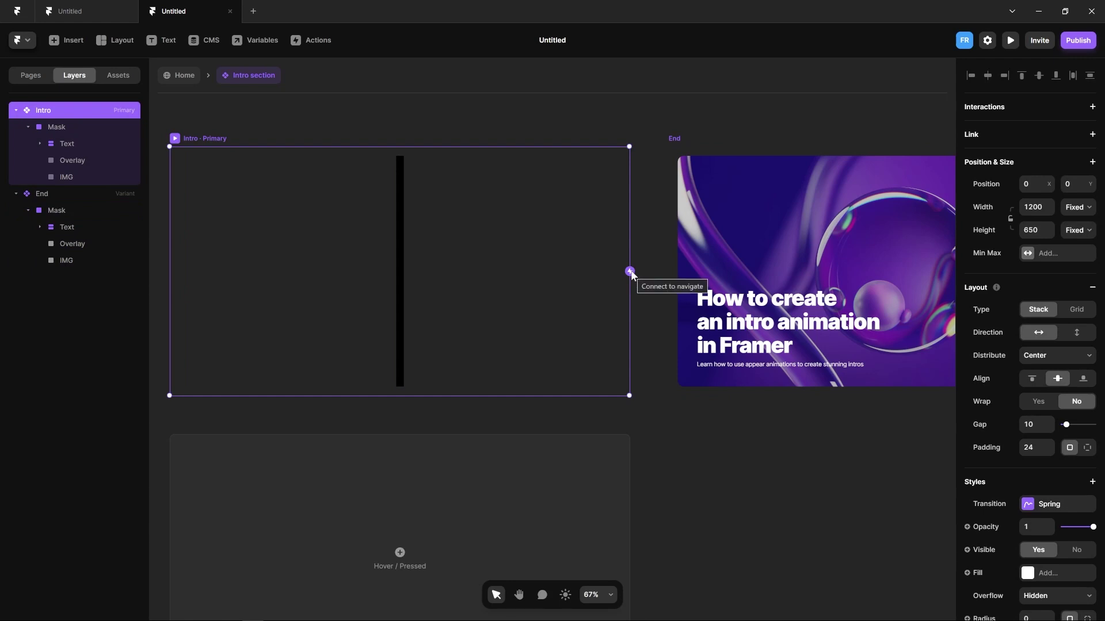
drag(631, 273, 680, 271)
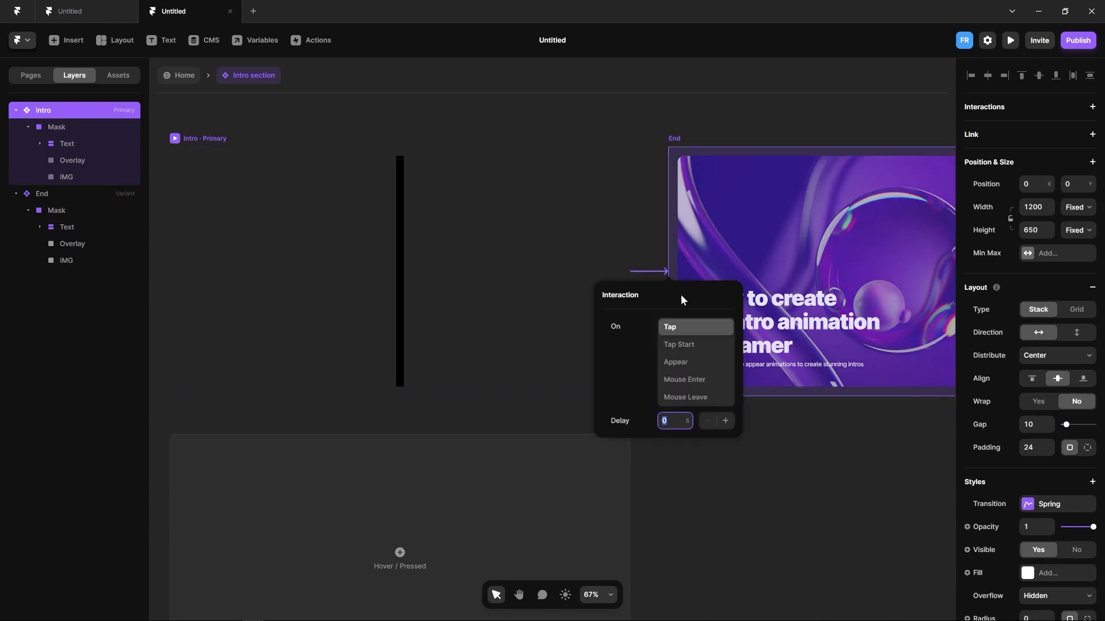
click(675, 363)
click(657, 274)
click(653, 271)
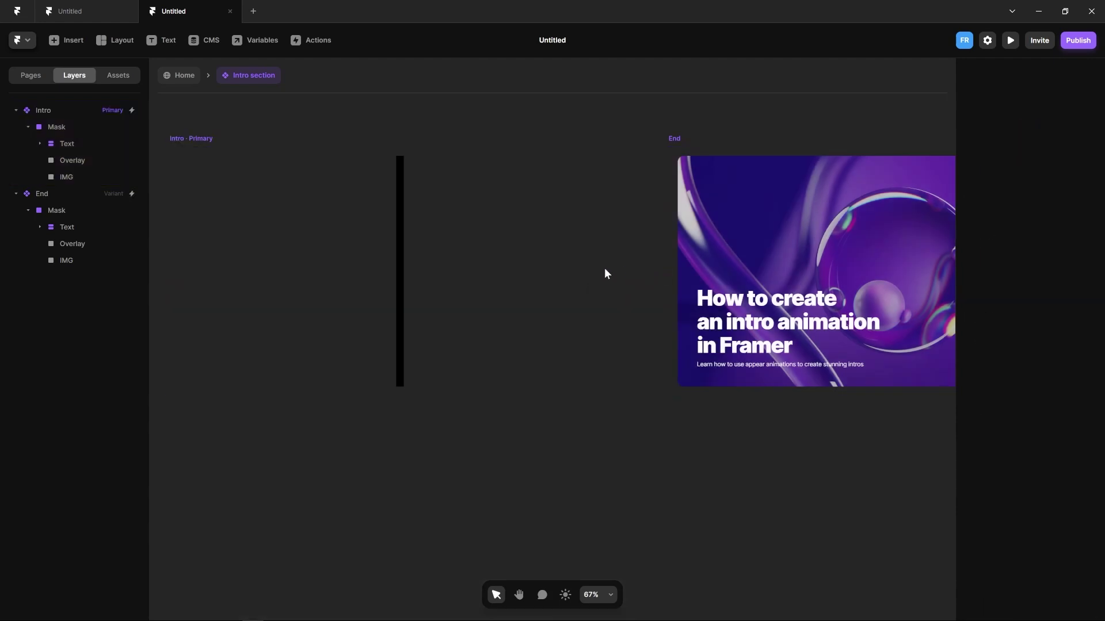
Give End a custom Ease transition: 2 s, 0.5 s delay, bezier 0.83, 0, 0.34, 1.02.
click(691, 328)
click(1028, 533)
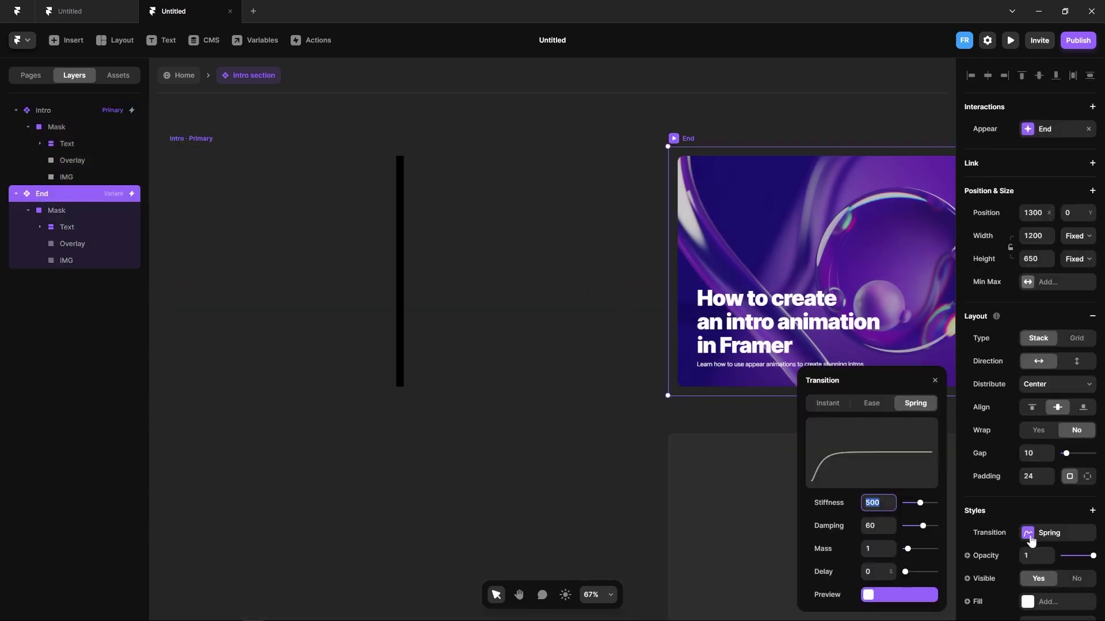
click(873, 403)
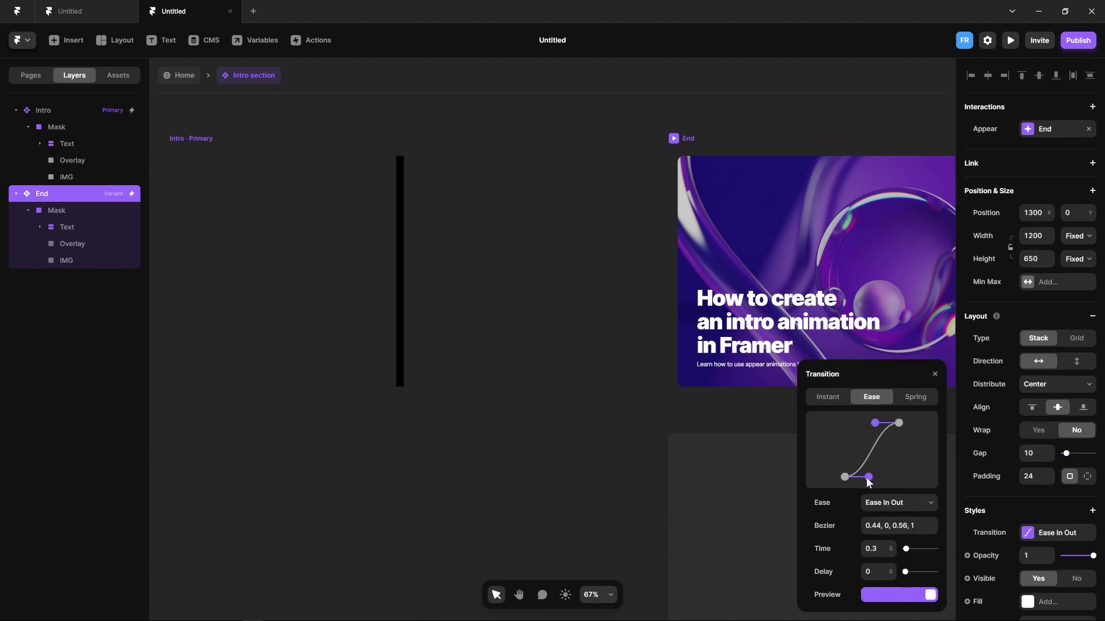
drag(870, 478, 872, 478)
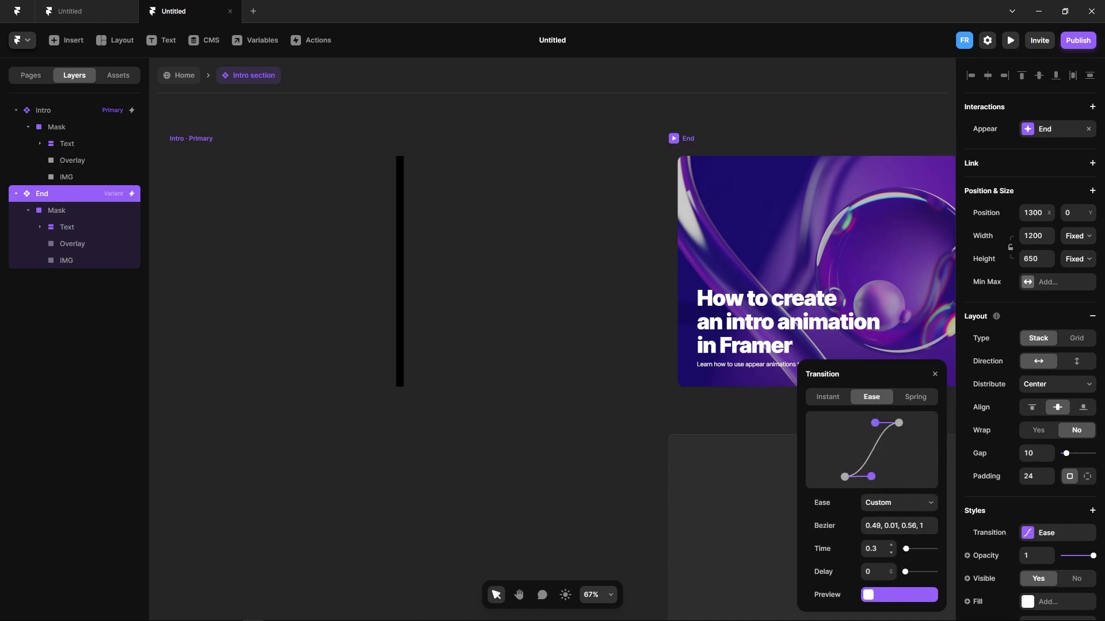
click(871, 549)
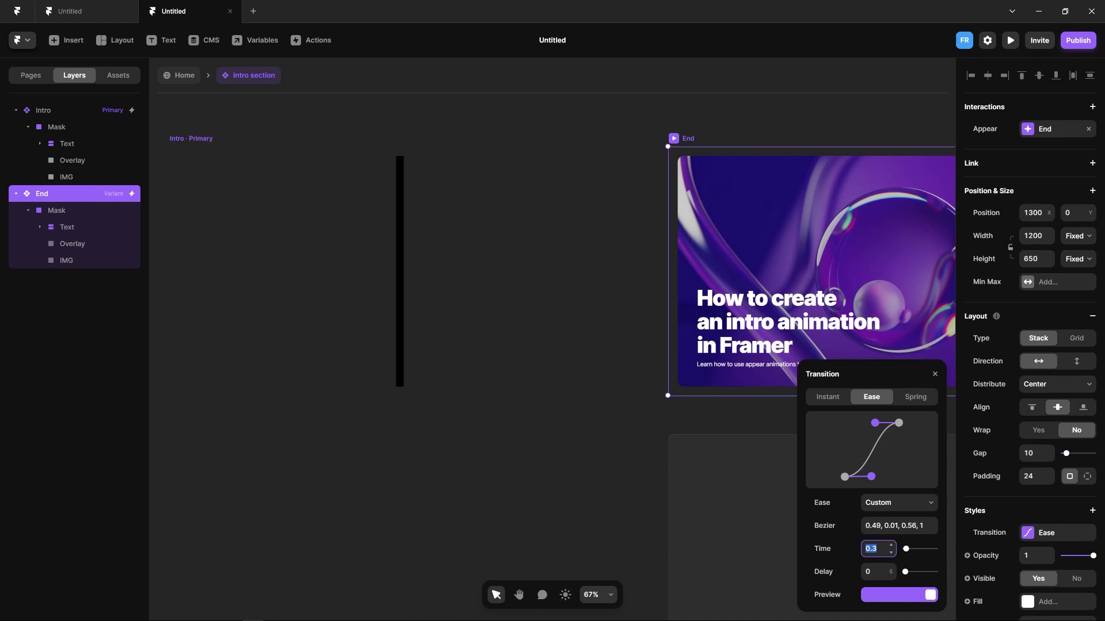
text(2)
key(Tab)
text(.5)
drag(872, 477, 889, 478)
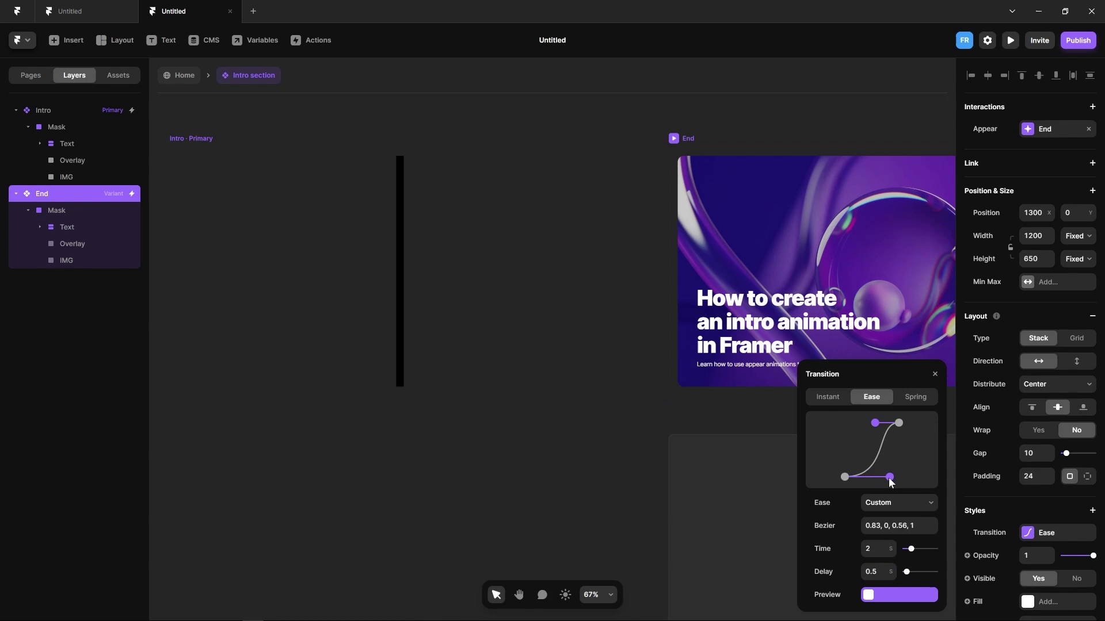
drag(875, 424, 863, 422)
mouse_move(870, 602)
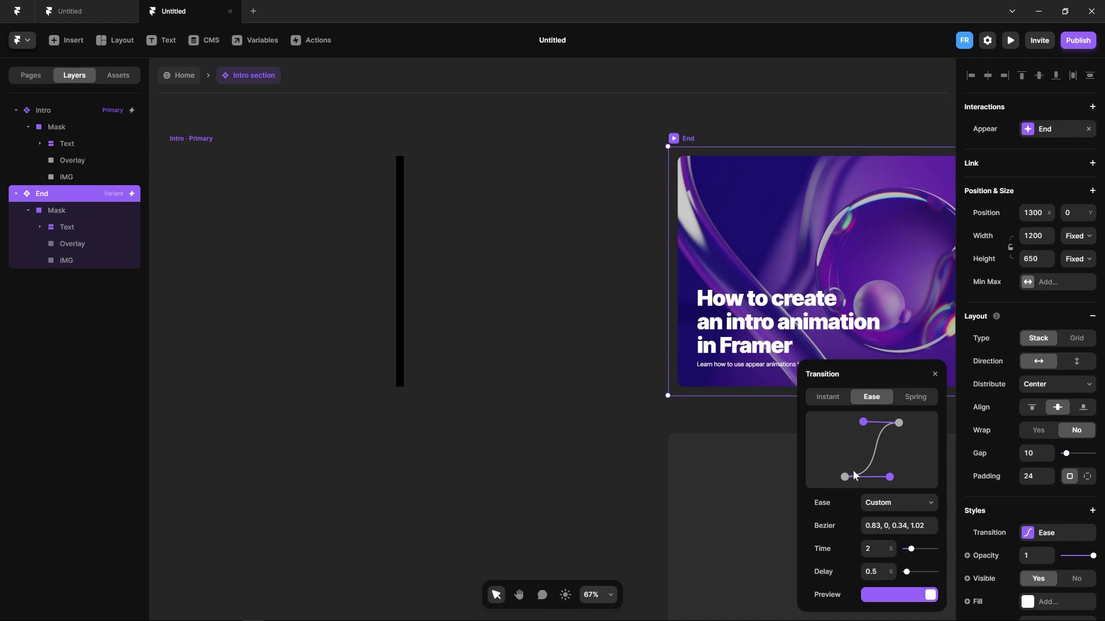
click(934, 375)
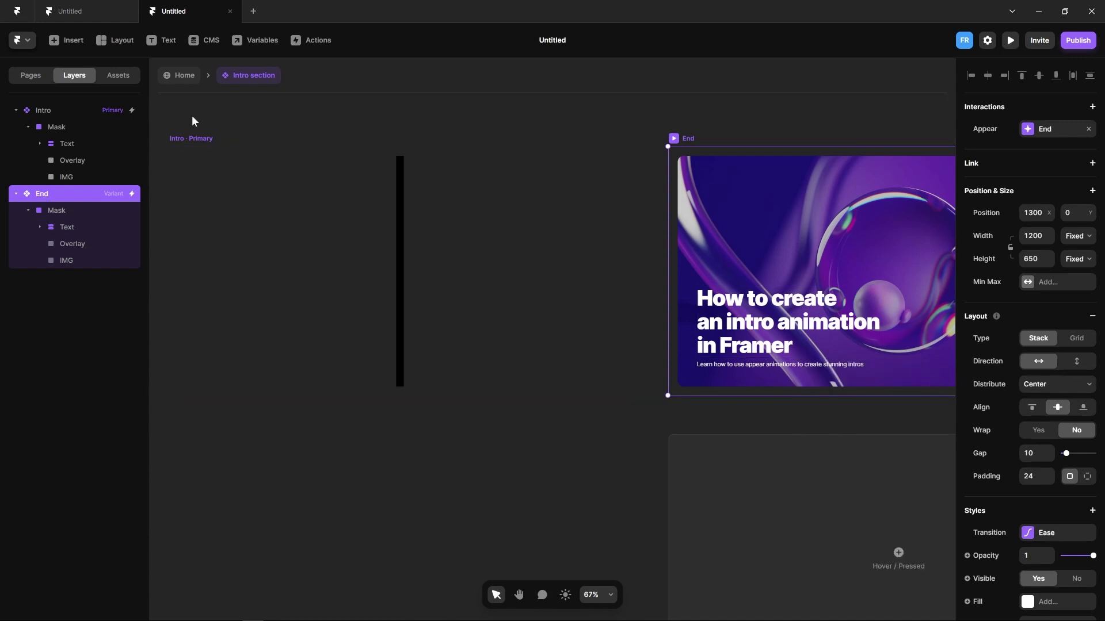
Make the Intro IMG 1152 wide, centre it horizontally, and go back to Home.
click(71, 176)
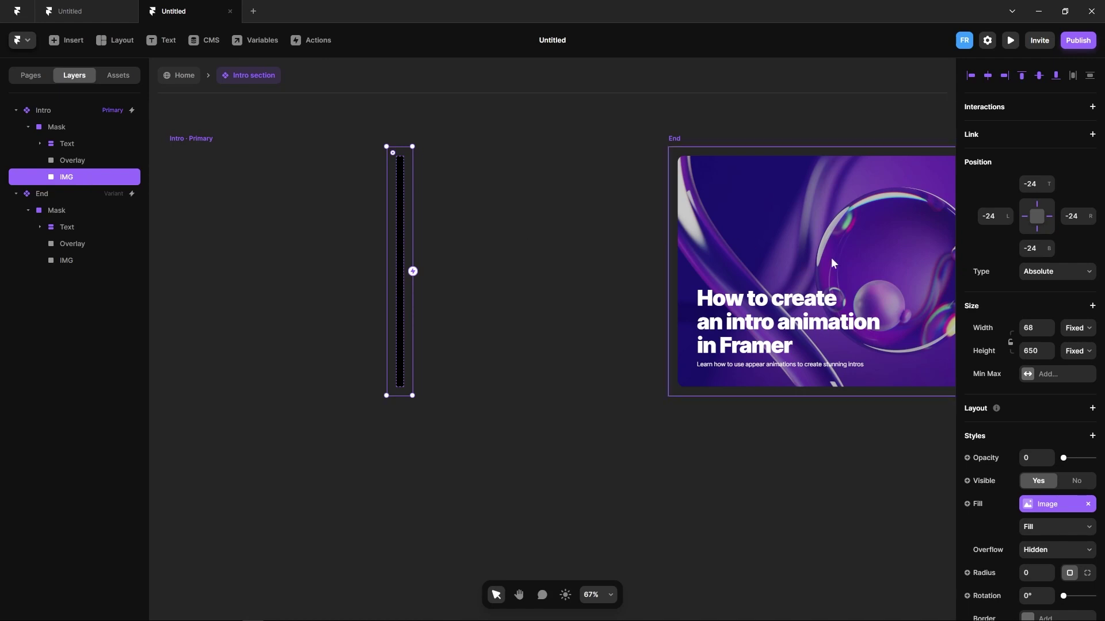
click(1030, 328)
text(1152)
key(Return)
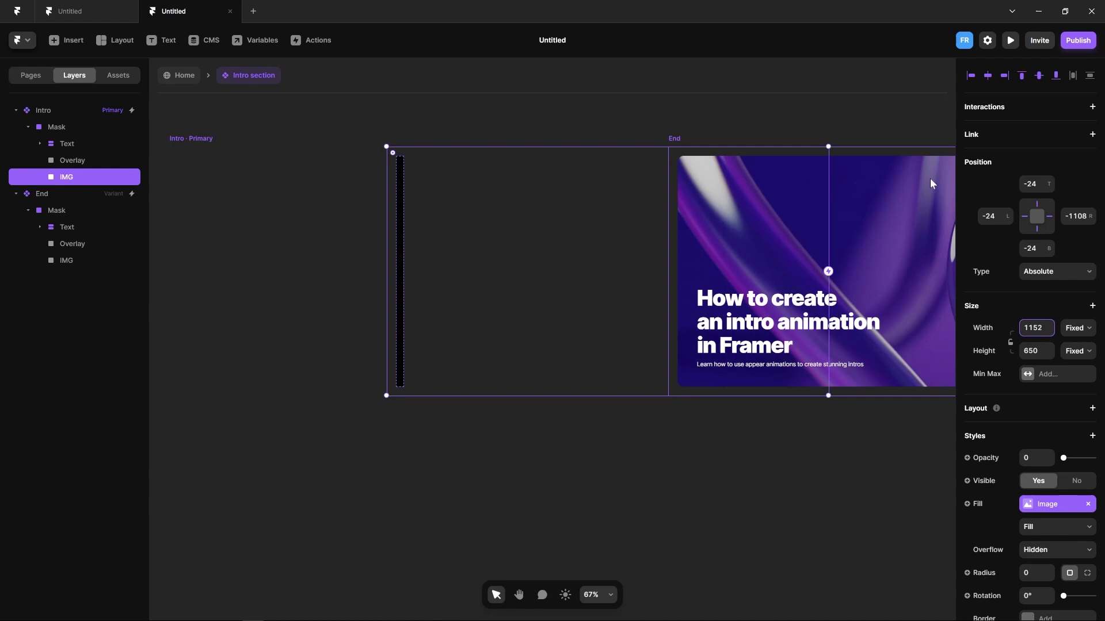
click(988, 76)
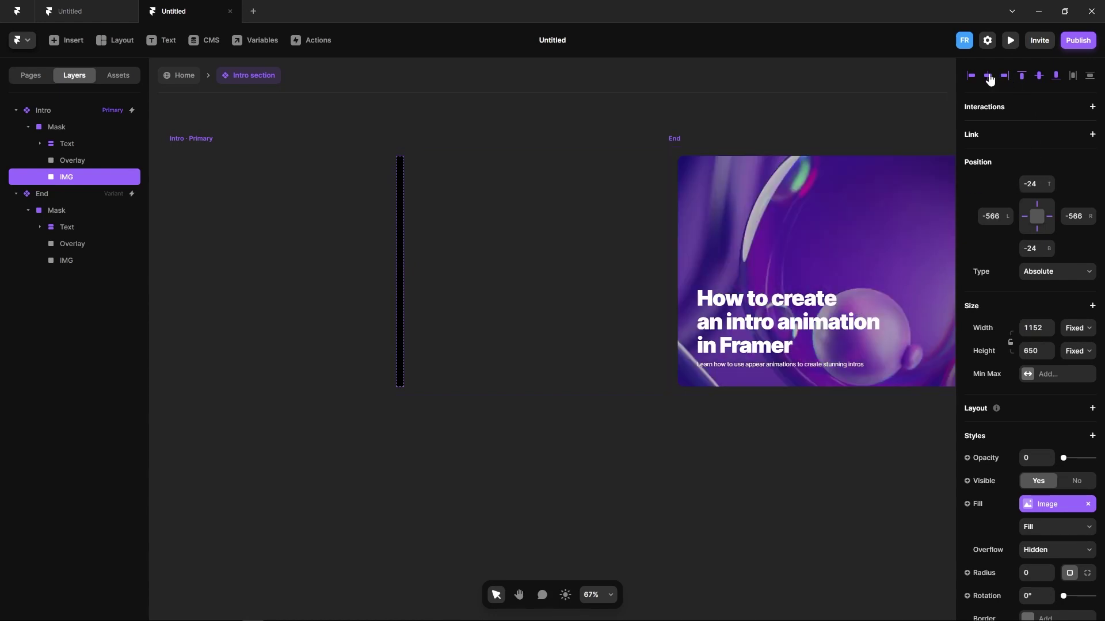
click(806, 122)
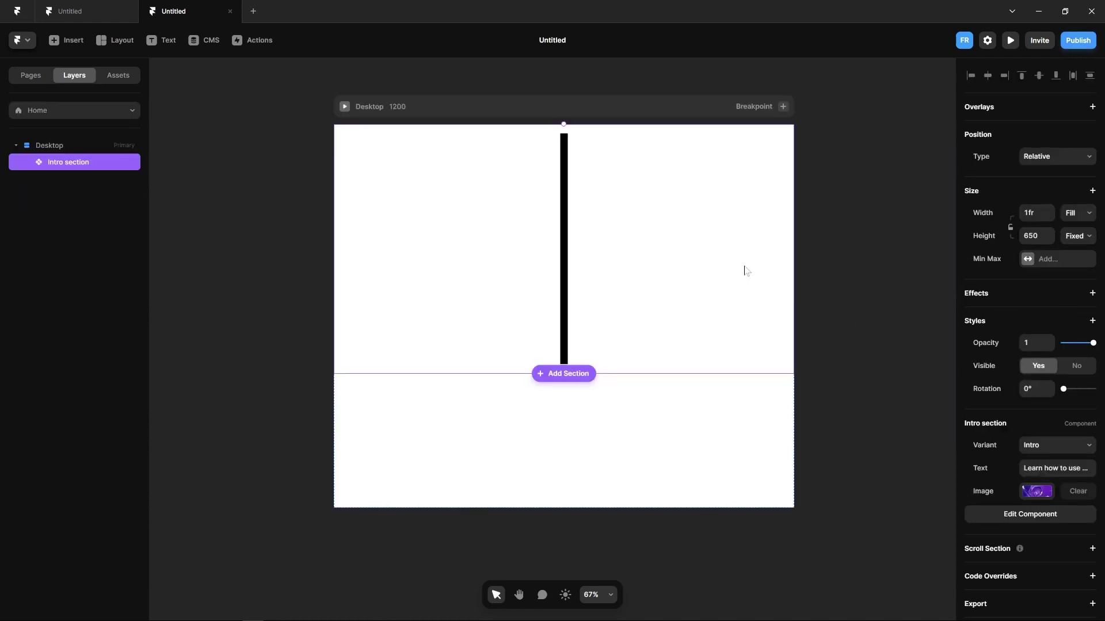
Add an Appear effect to the Intro section entering at opacity 1 and scale 0.7.
click(1093, 298)
click(1074, 304)
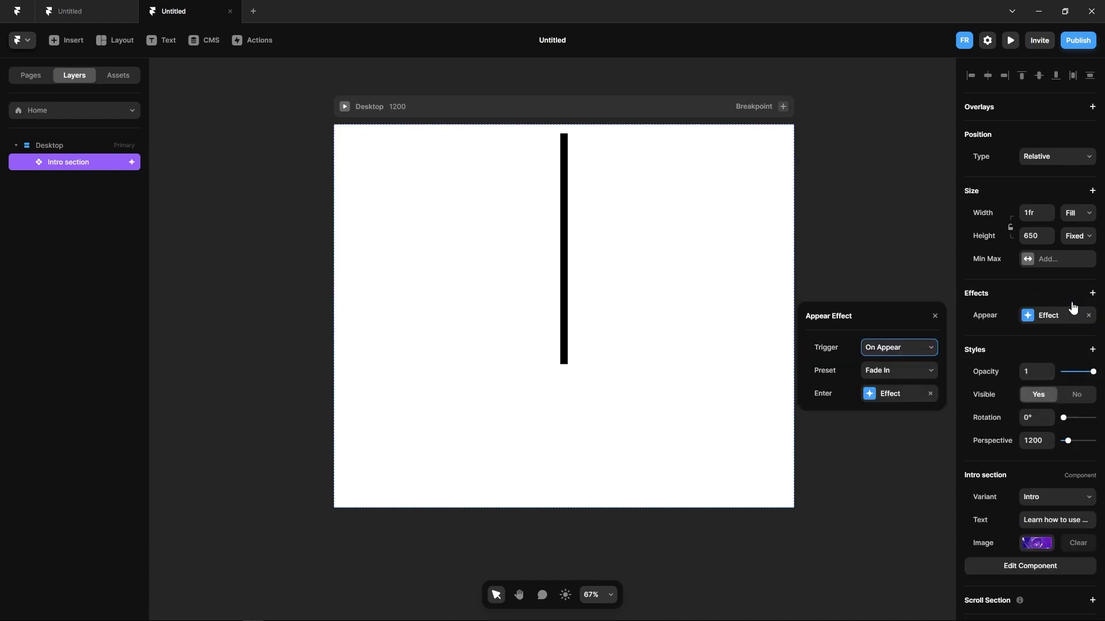
click(883, 372)
click(887, 399)
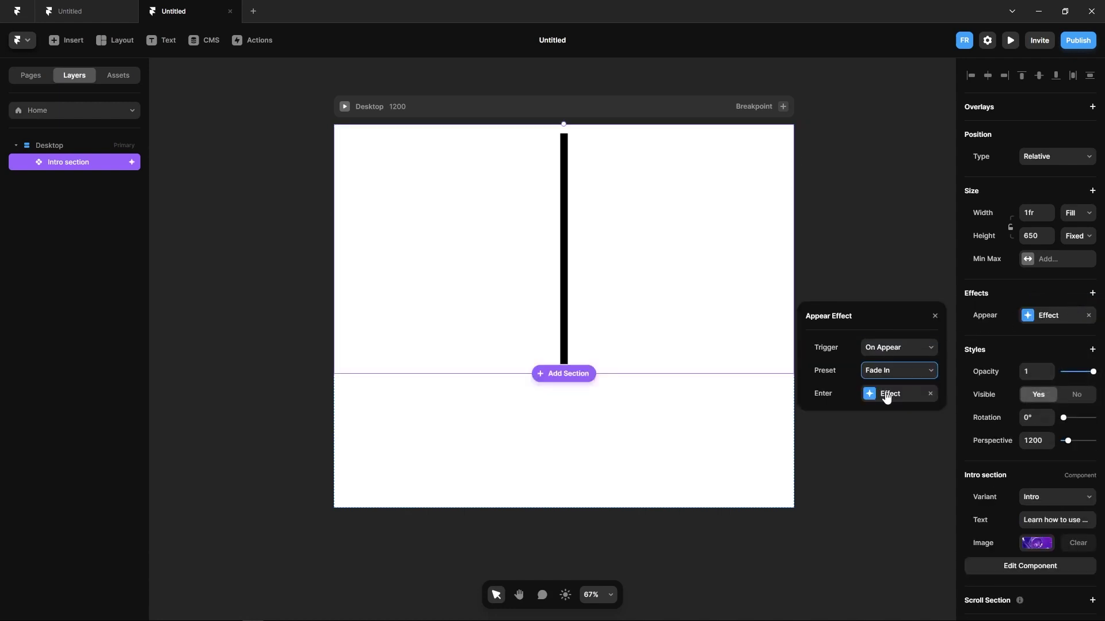
click(892, 396)
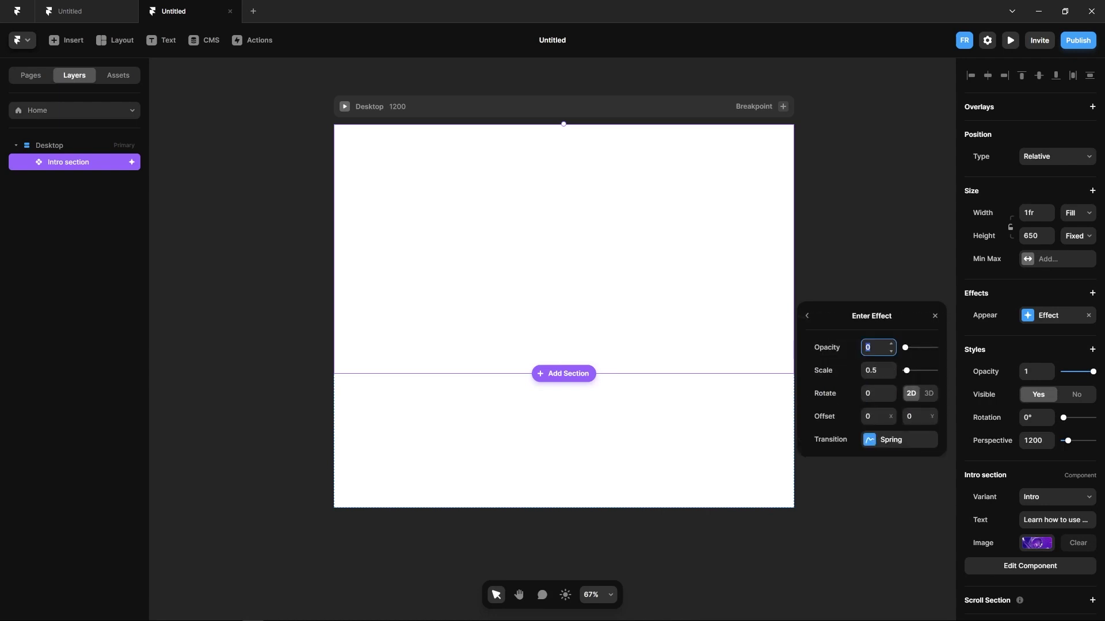
key(Tab)
text(0.)
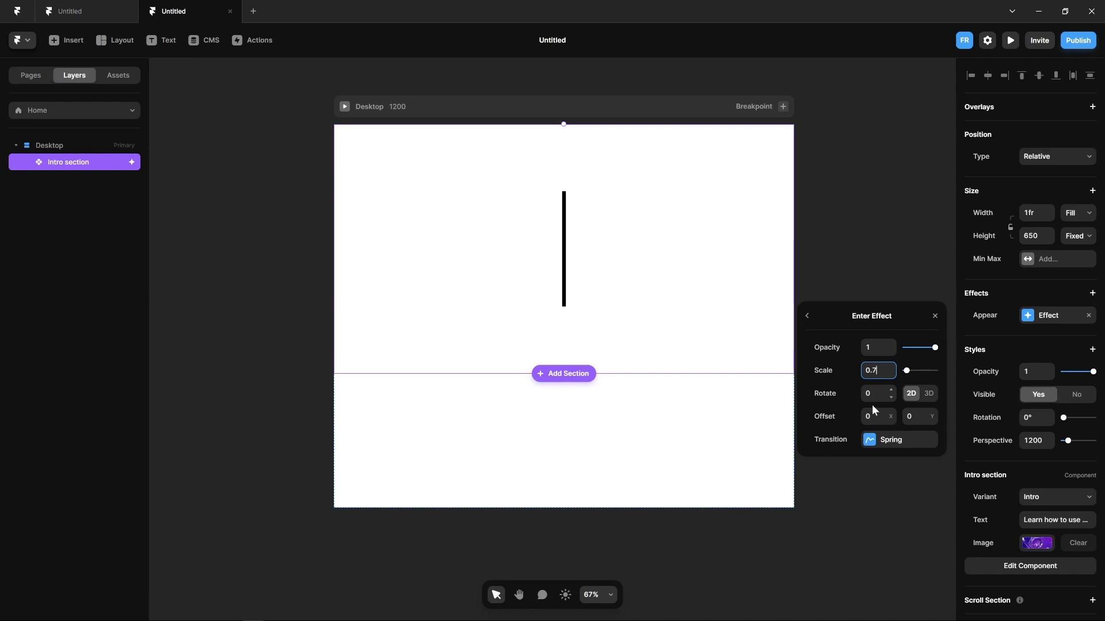
Set the enter transition to a custom Ease of 1.5 s, bezier 1, 0, 0.63, 1.
click(869, 442)
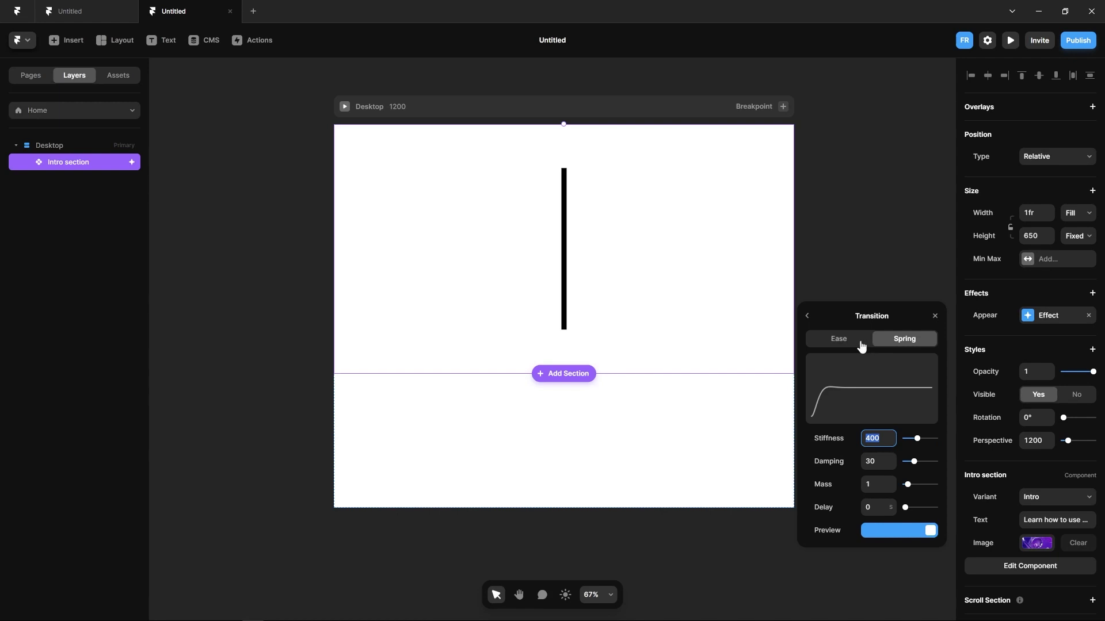
click(844, 340)
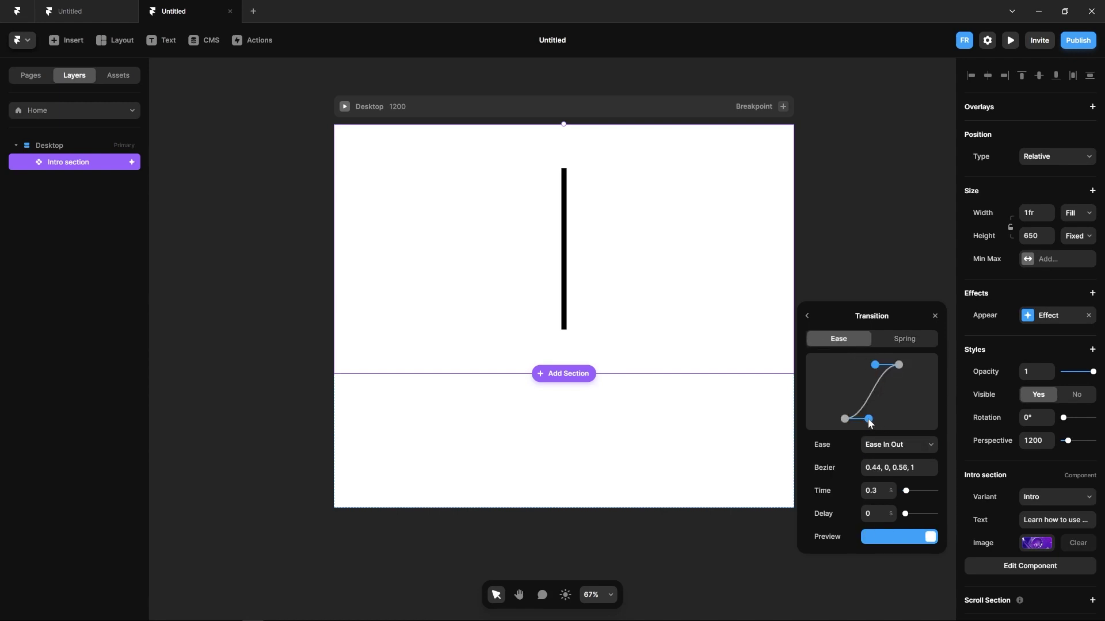
click(874, 491)
text(1.5)
key(Tab)
text(2.5)
click(870, 422)
drag(868, 420, 898, 419)
drag(912, 514, 900, 517)
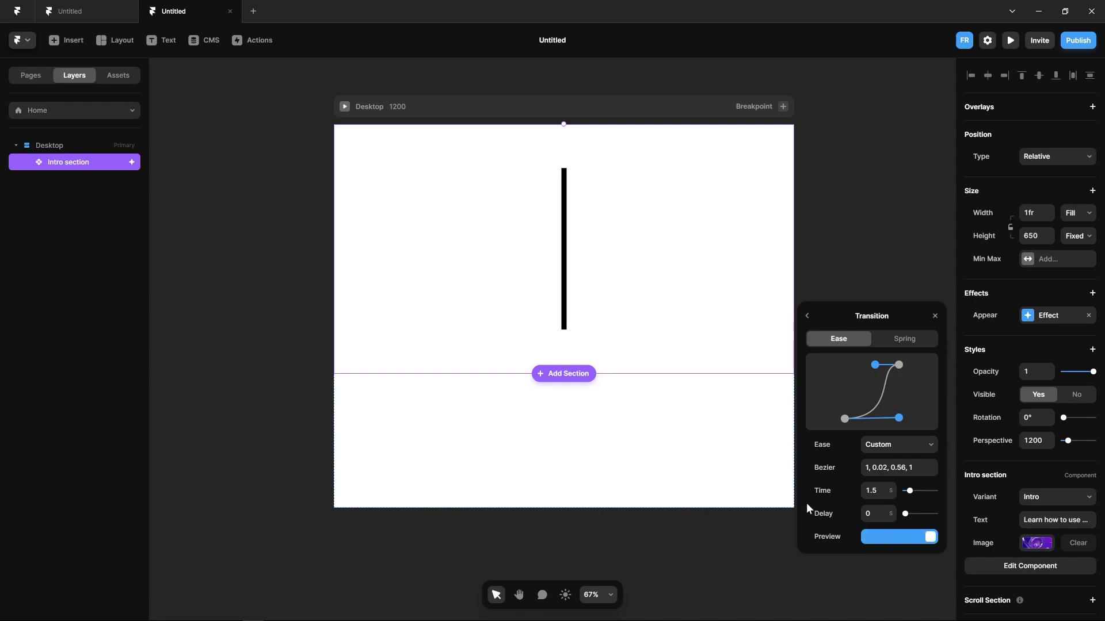
mouse_move(899, 418)
mouse_down()
mouse_move(876, 404)
mouse_move(911, 419)
mouse_move(849, 375)
mouse_move(910, 419)
mouse_up()
drag(876, 364, 879, 364)
click(873, 514)
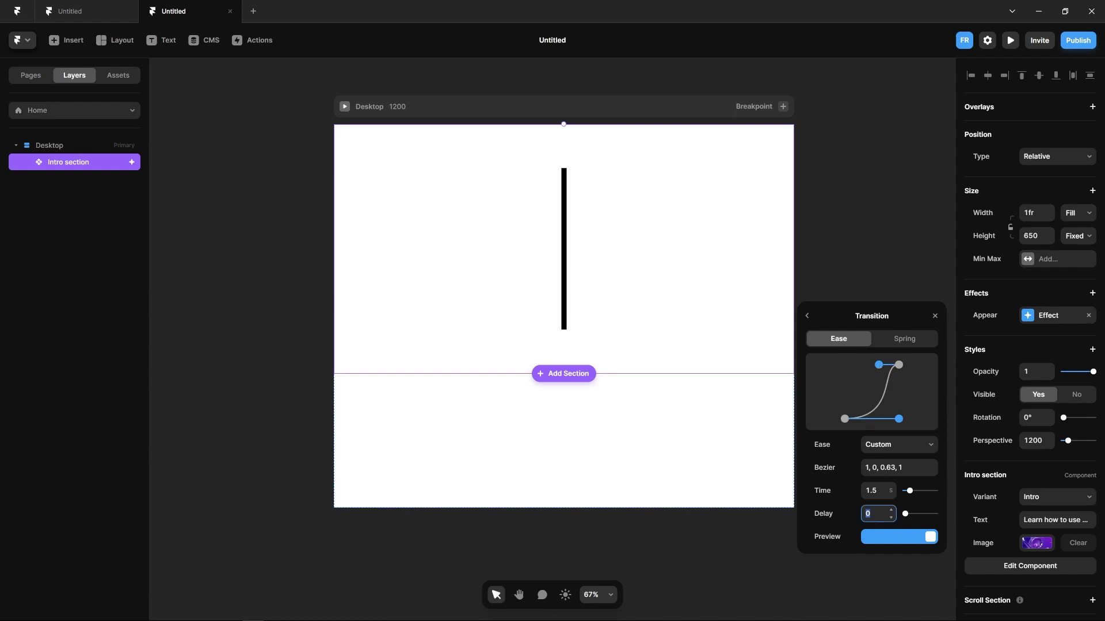
key(Return)
Select the Intro section and publish the site.
click(935, 316)
click(878, 242)
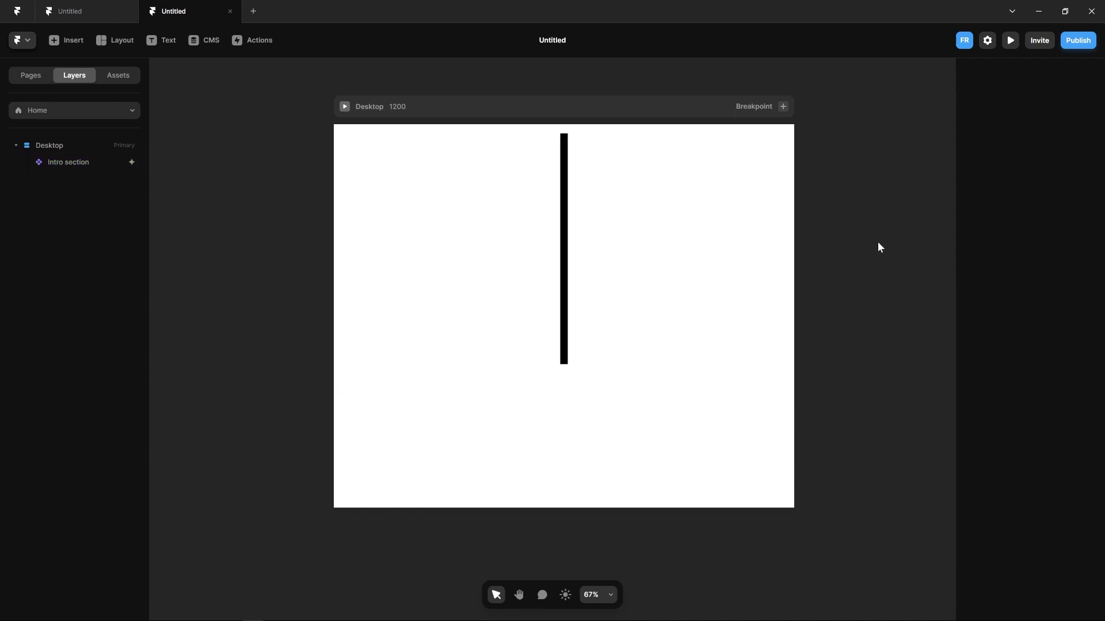
click(498, 180)
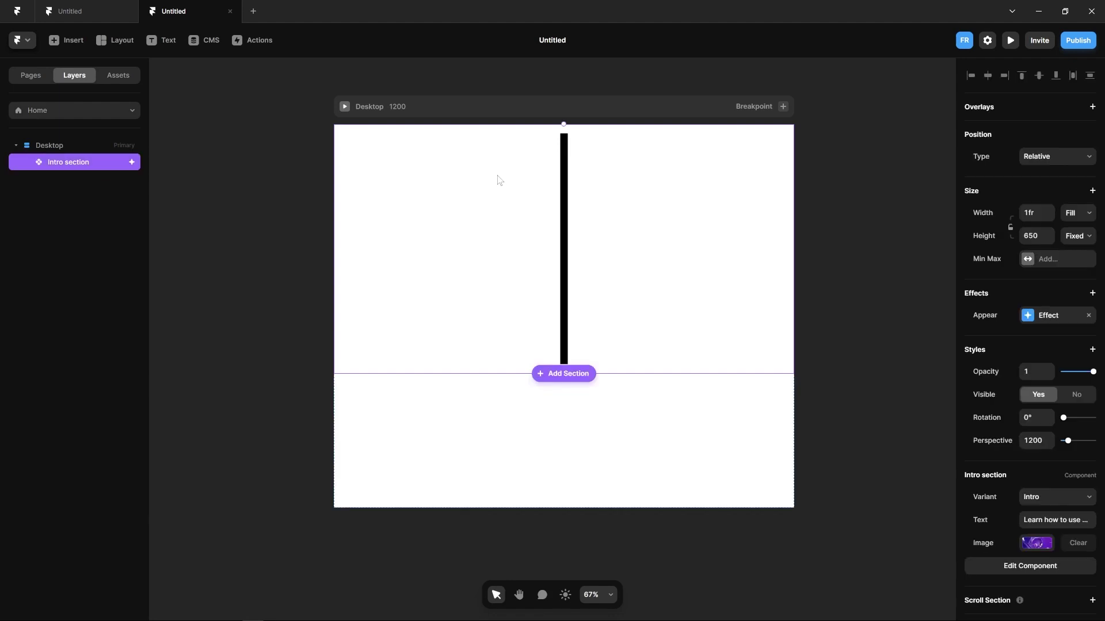
click(1078, 40)
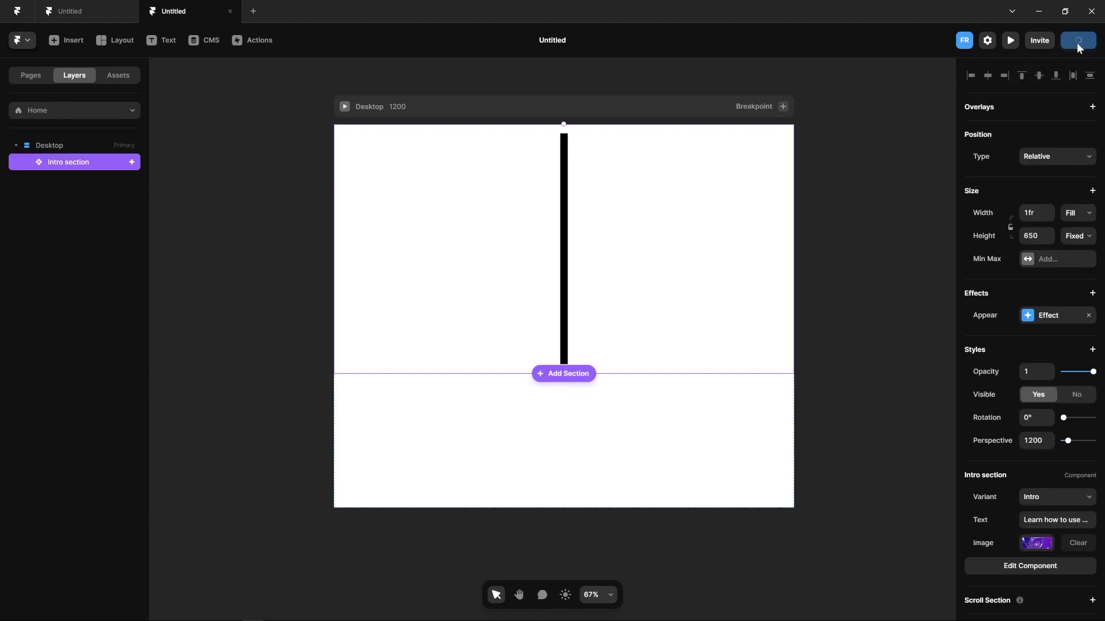